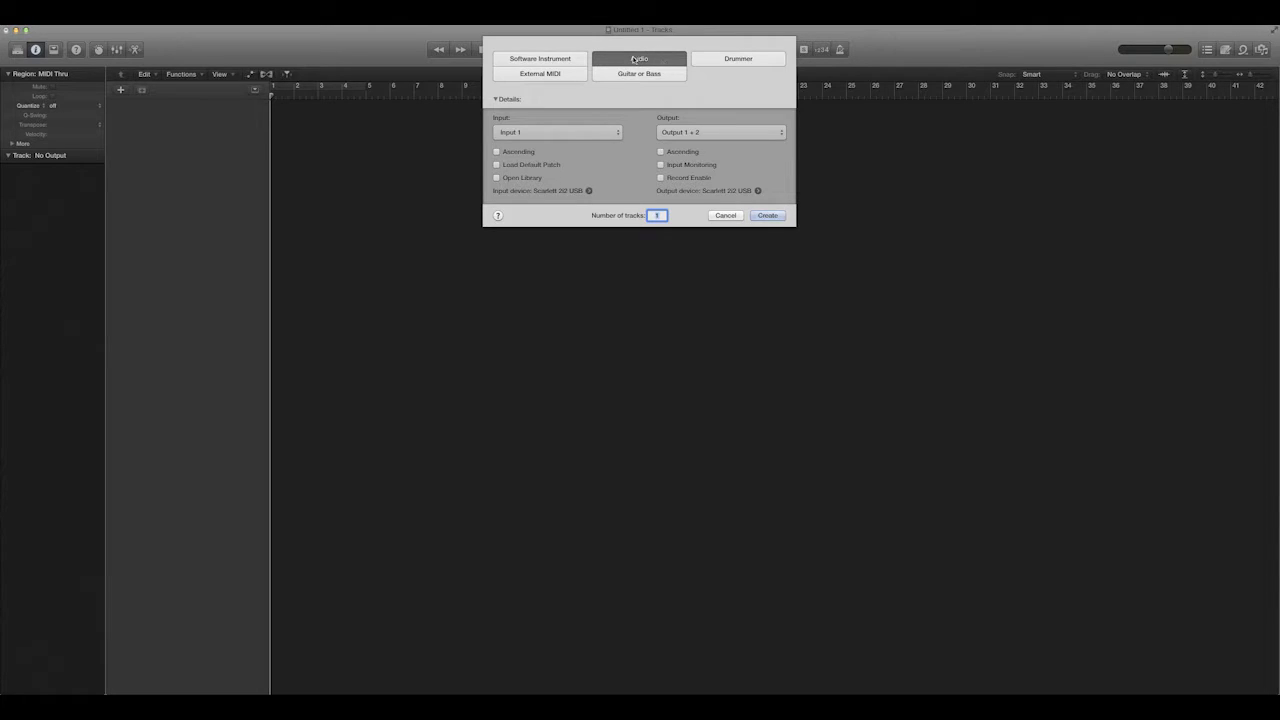
# Create a Software Instrument track, which loads Classic Electric Piano
pyautogui.click(545, 61)
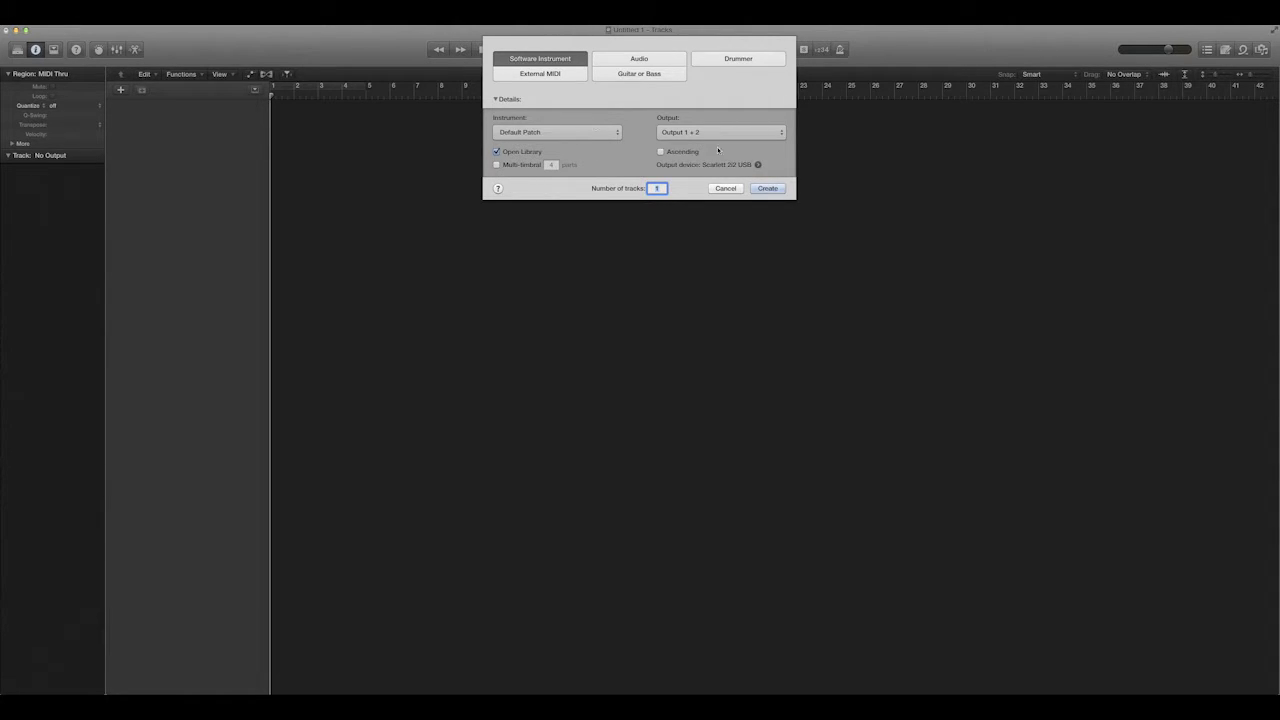
pyautogui.press('Return')
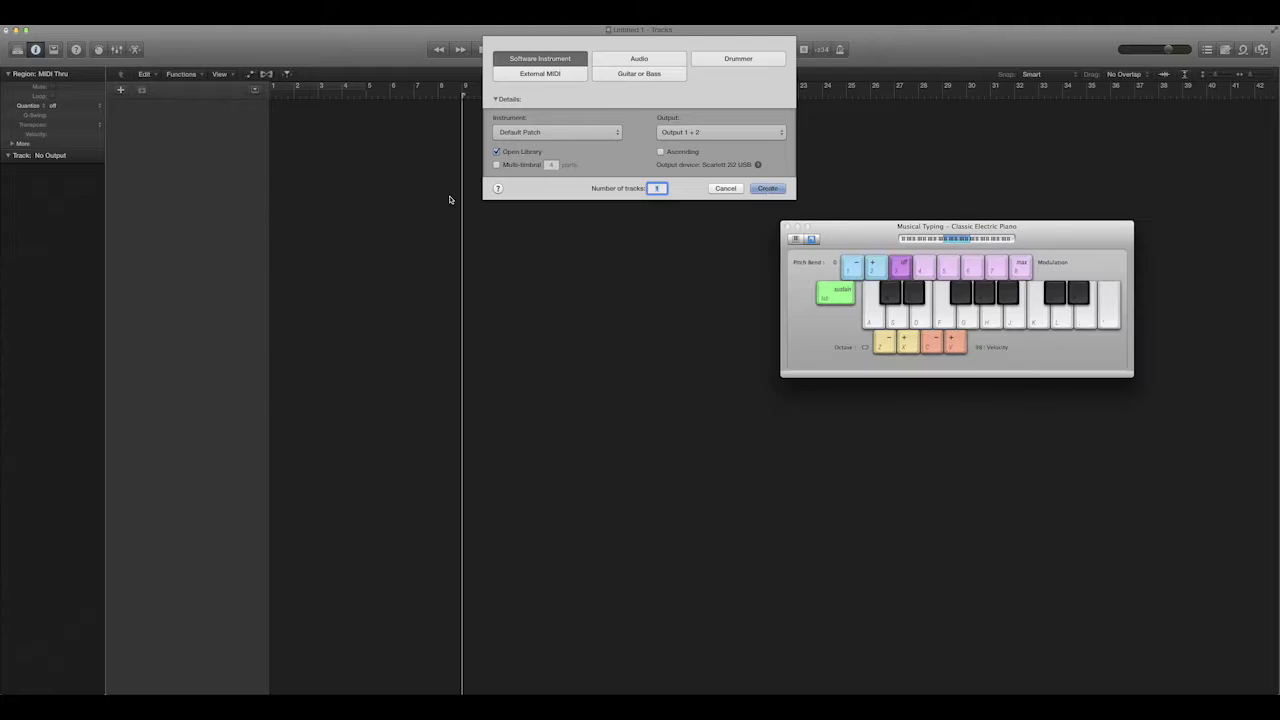
# Move and close the Musical Typing keyboard, and hide the Library
pyautogui.moveTo(876, 240); pyautogui.dragTo(695, 287)
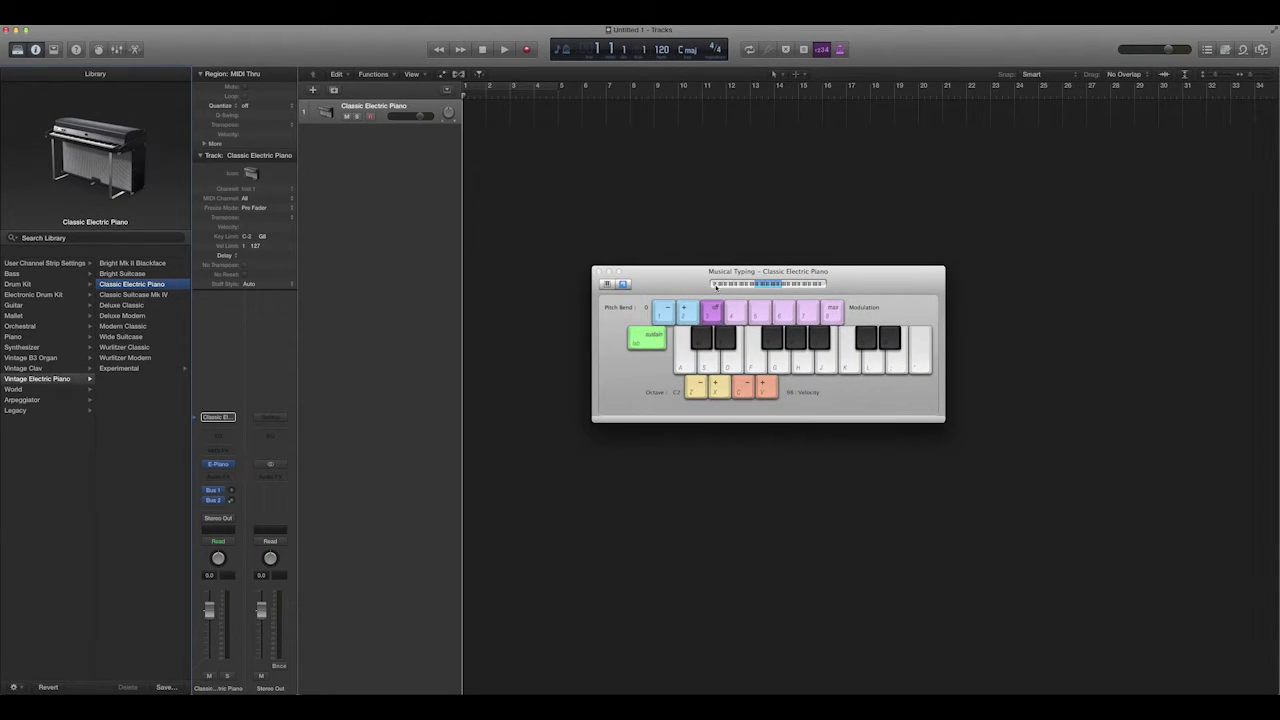
pyautogui.press('super+k')
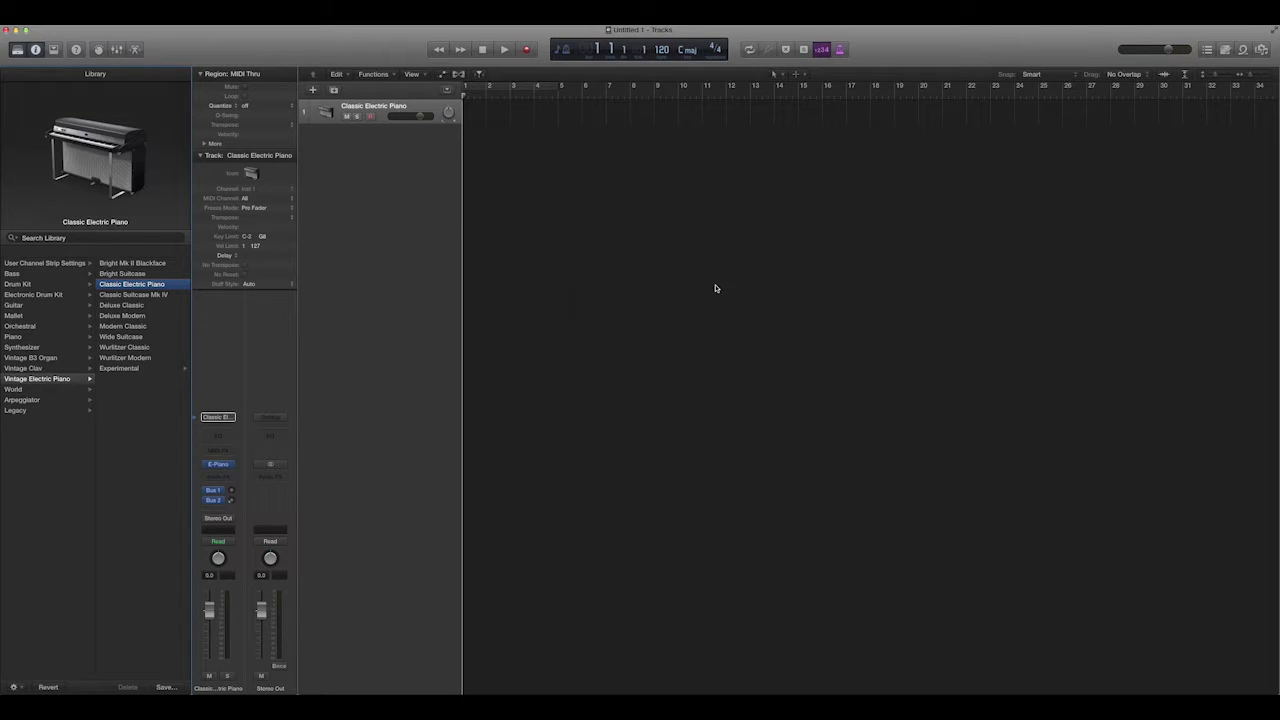
pyautogui.press('super+k')
pyautogui.press('super+k')
pyautogui.click(17, 49)
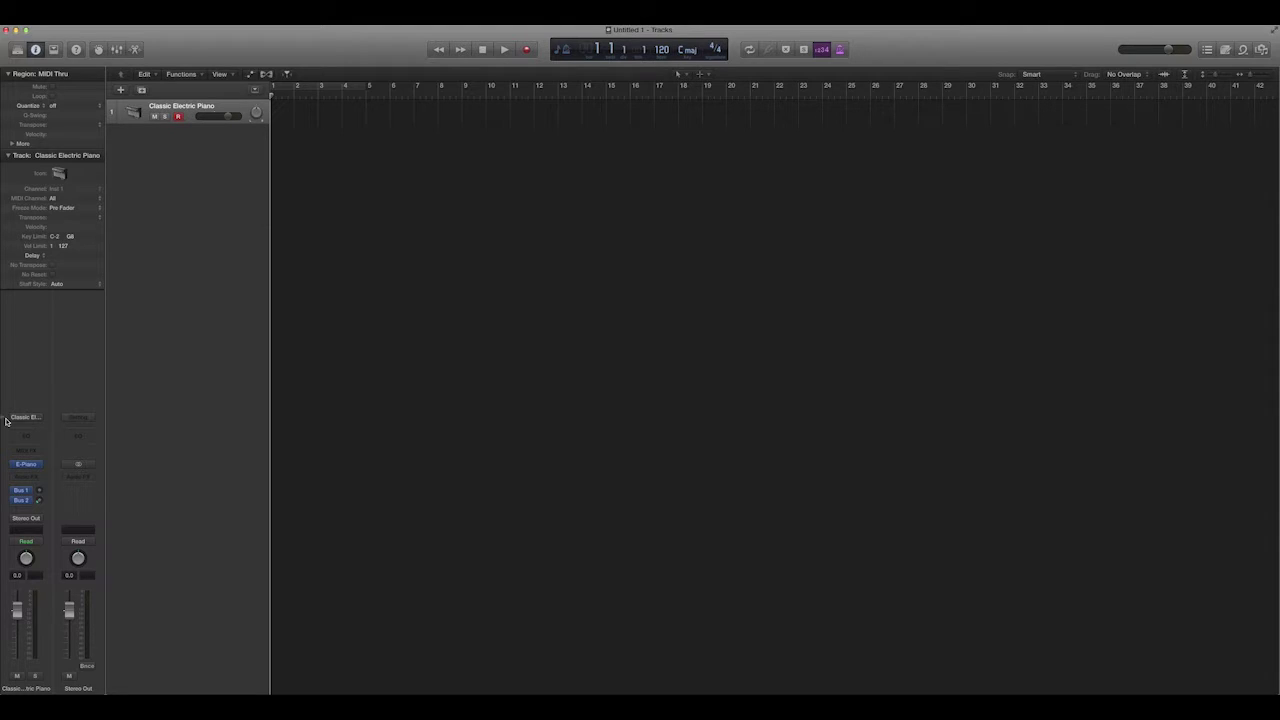
# Play three test notes with Musical Typing, then open and close the E-Piano plug-in window
pyautogui.moveTo(40, 467)
pyautogui.press('super+k')
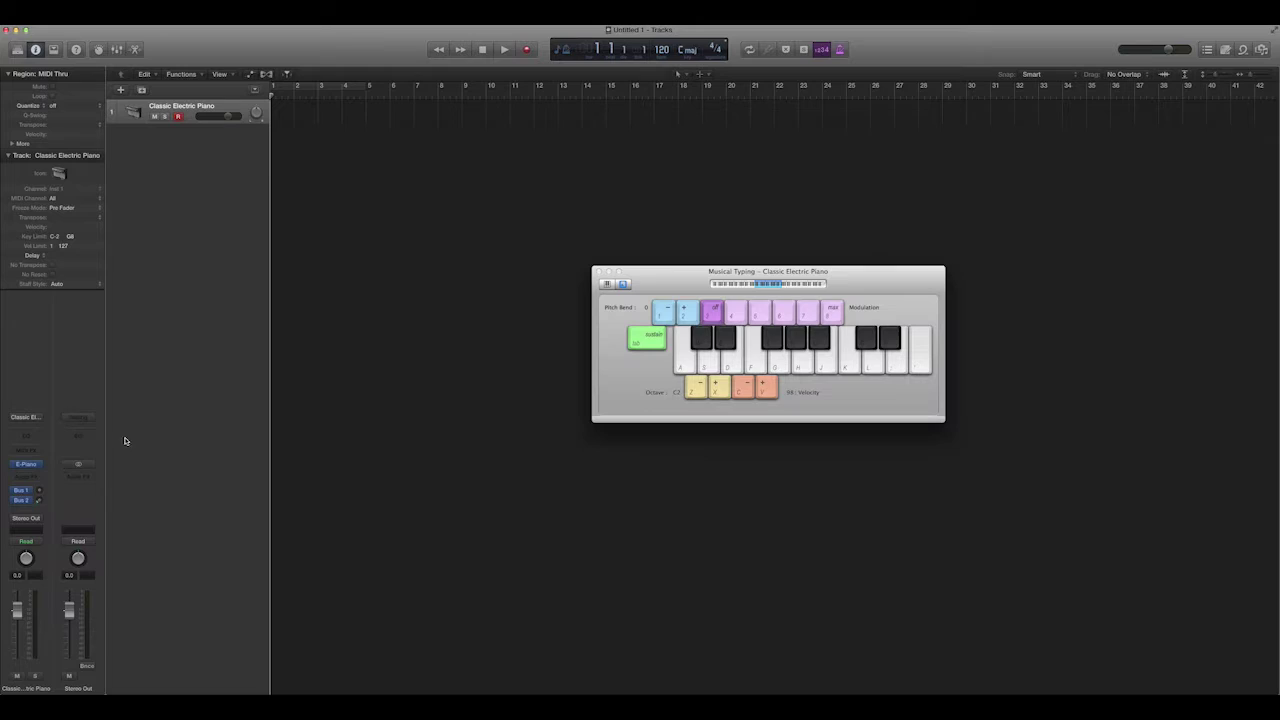
pyautogui.click(679, 369)
pyautogui.click(706, 367)
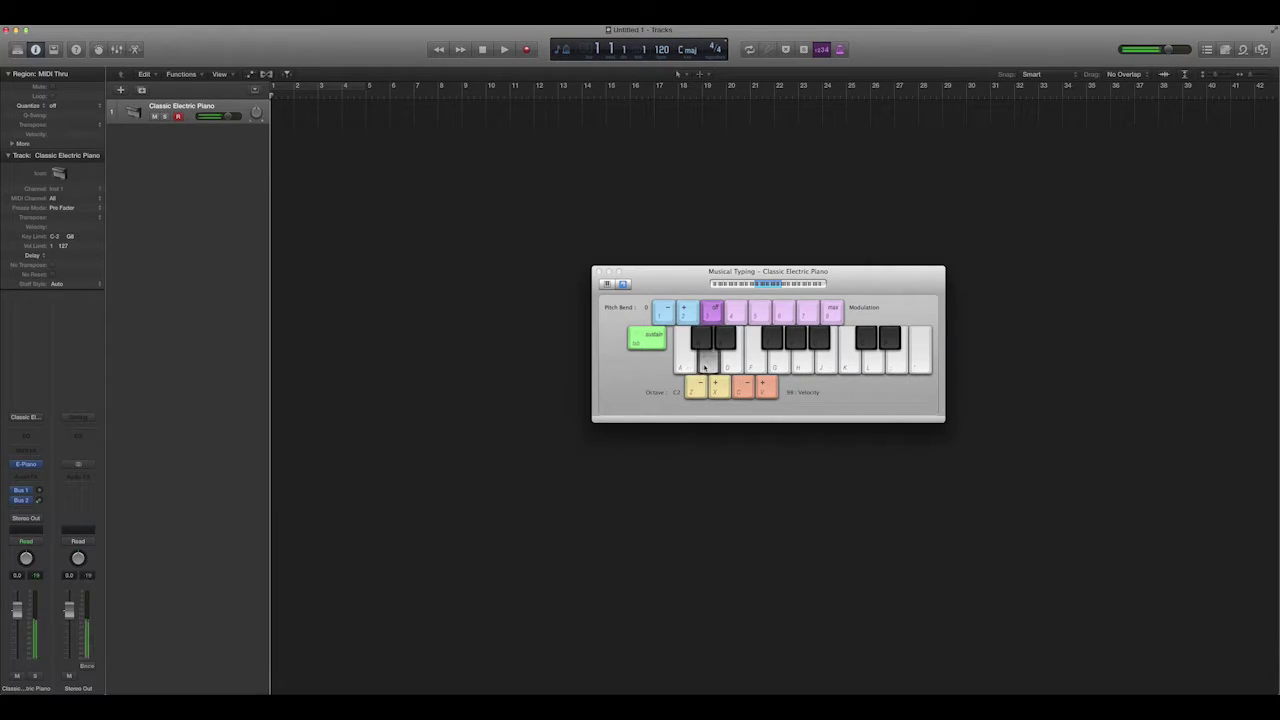
pyautogui.click(730, 366)
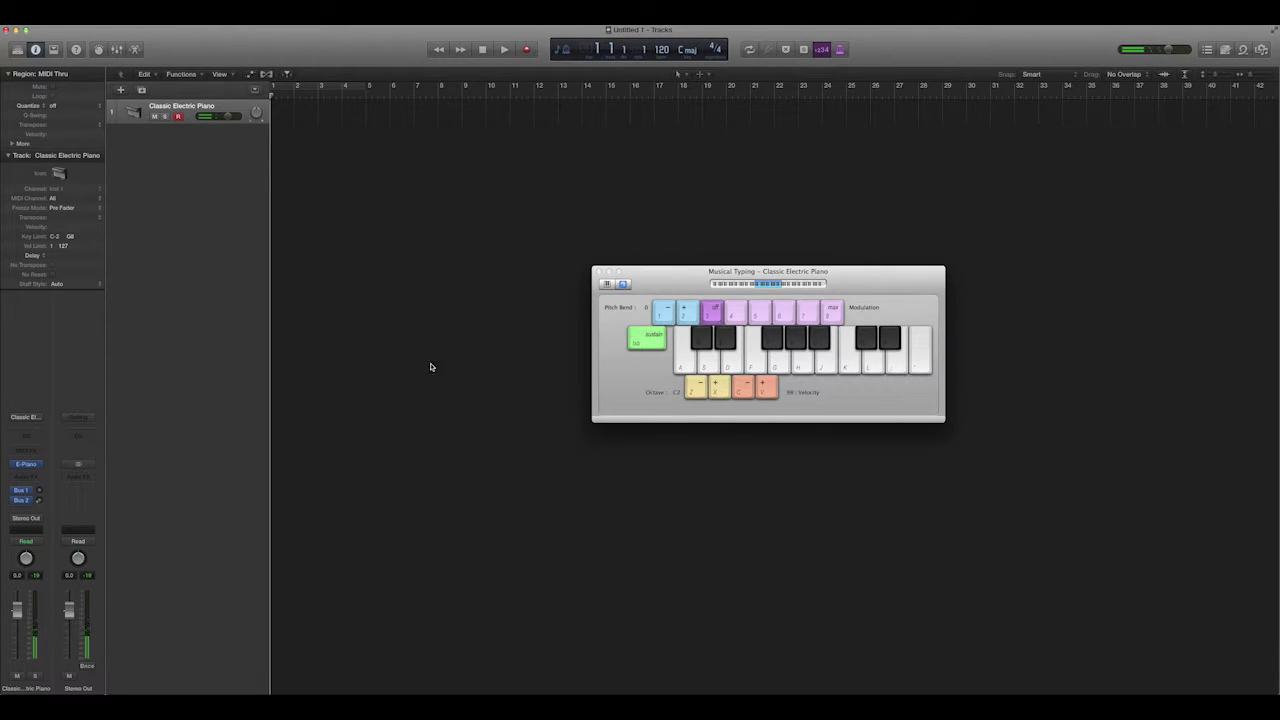
pyautogui.click(27, 465)
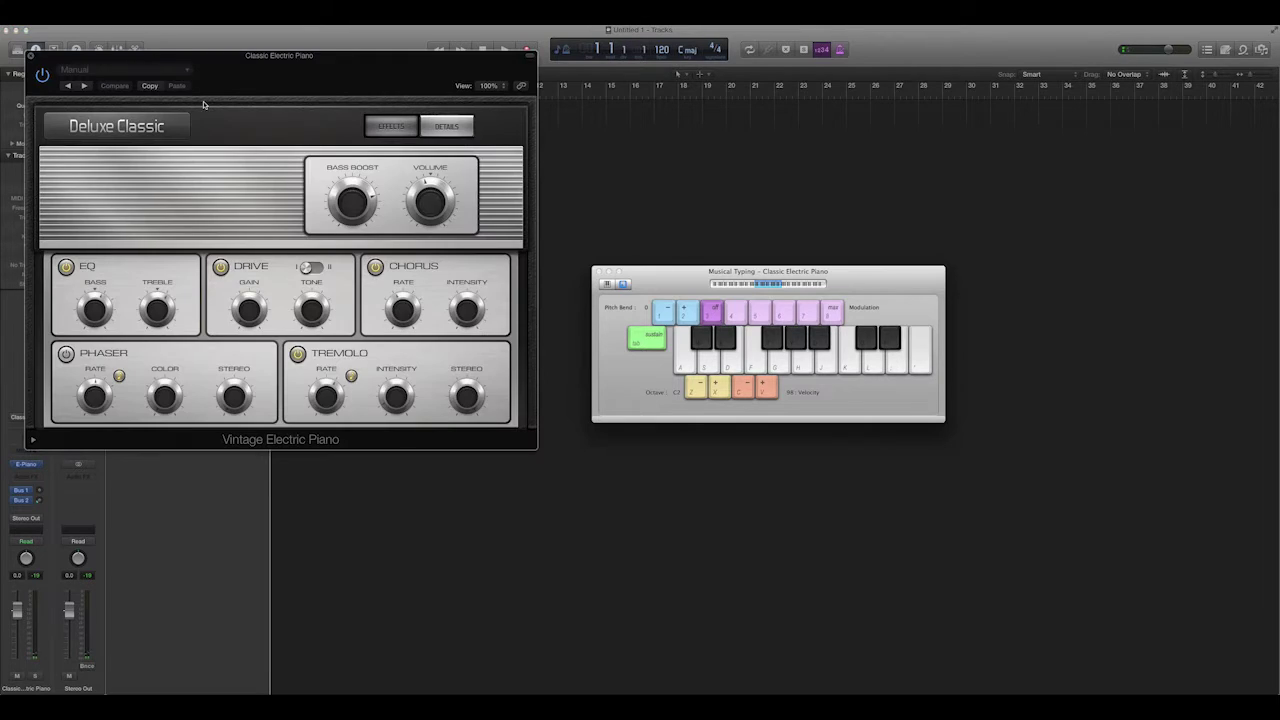
pyautogui.click(30, 57)
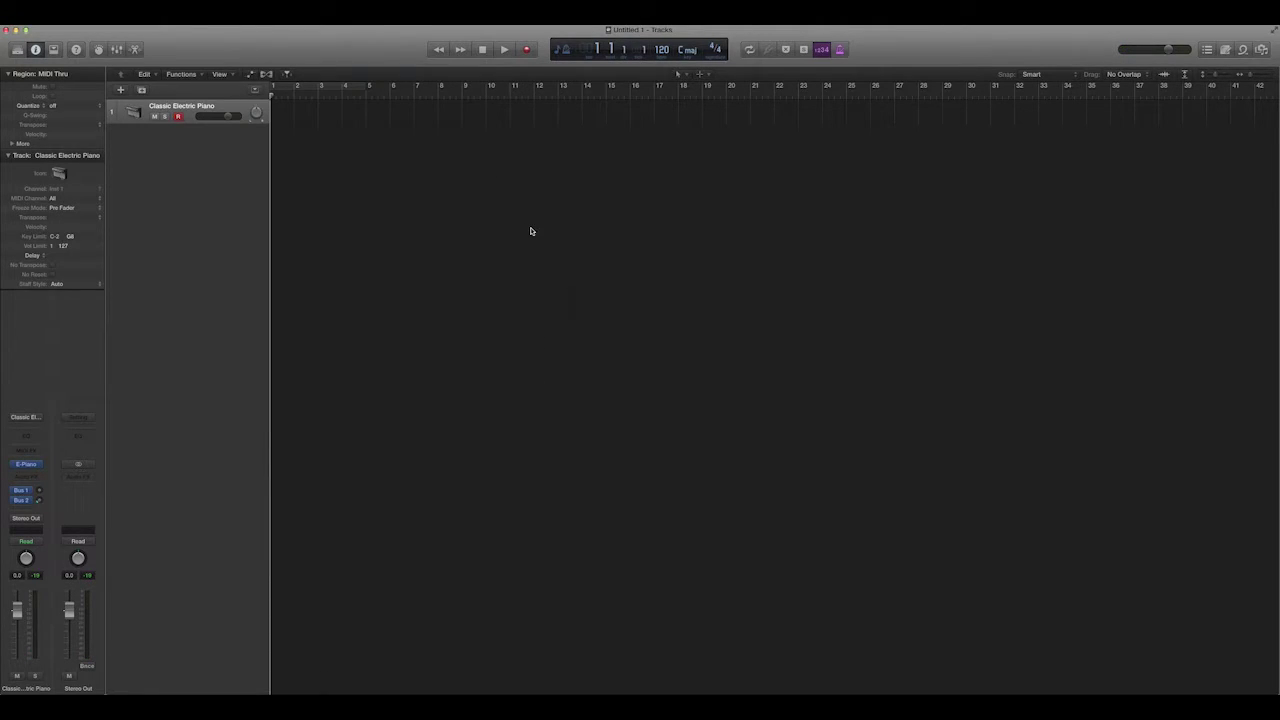
# Browse the instrument slot to AU Instruments > Toontrack > Superior Drummer > Multi-Output (16xStereo)
pyautogui.press('super+k')
pyautogui.click(40, 465)
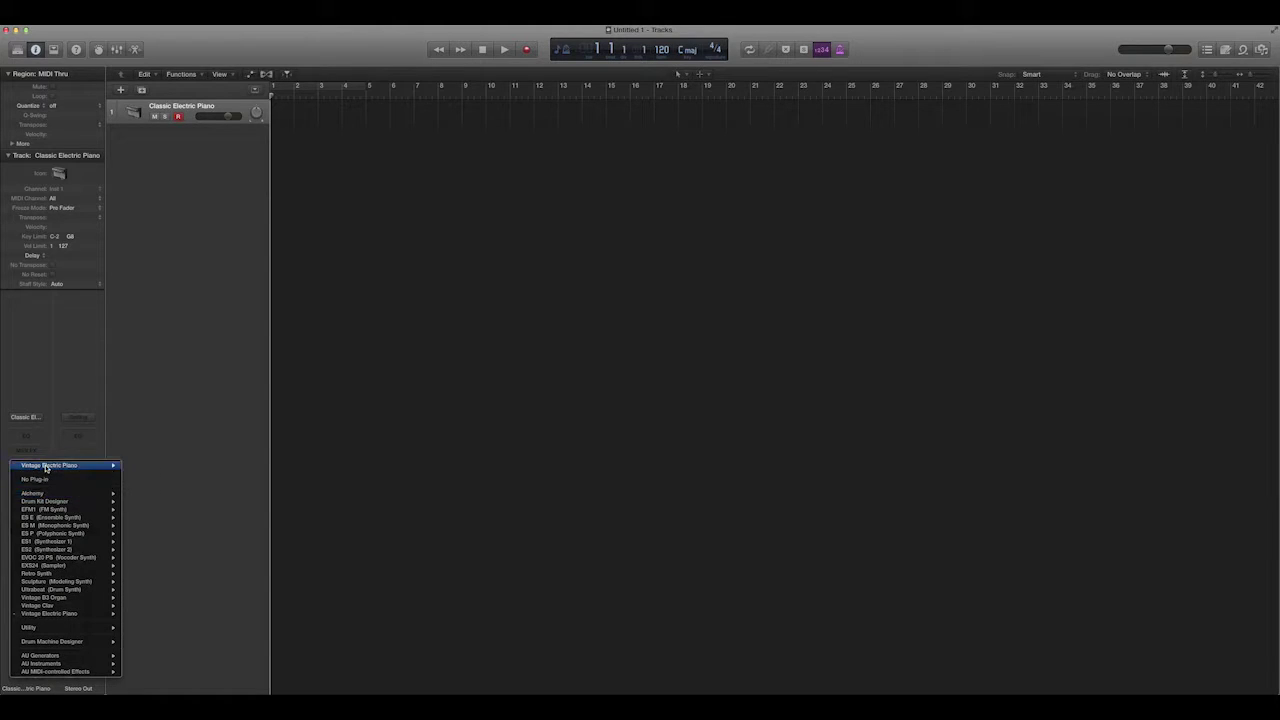
pyautogui.moveTo(45, 467)
pyautogui.moveTo(64, 665)
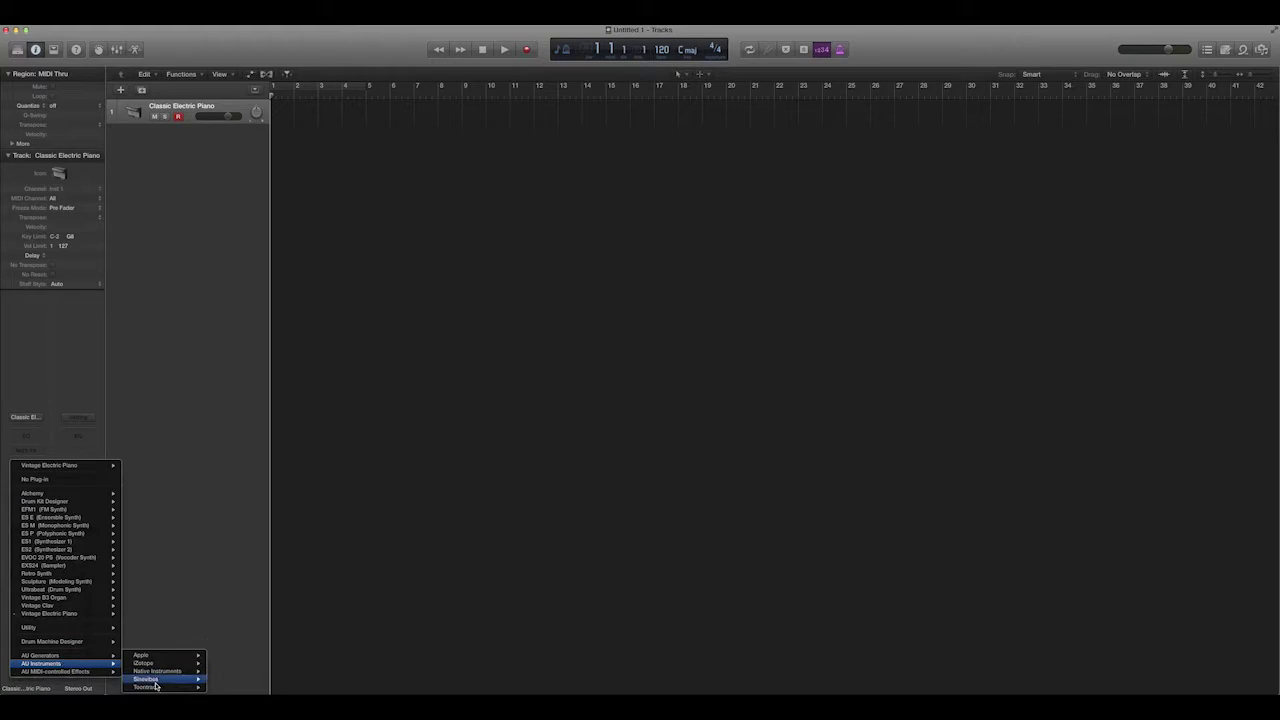
pyautogui.moveTo(156, 688)
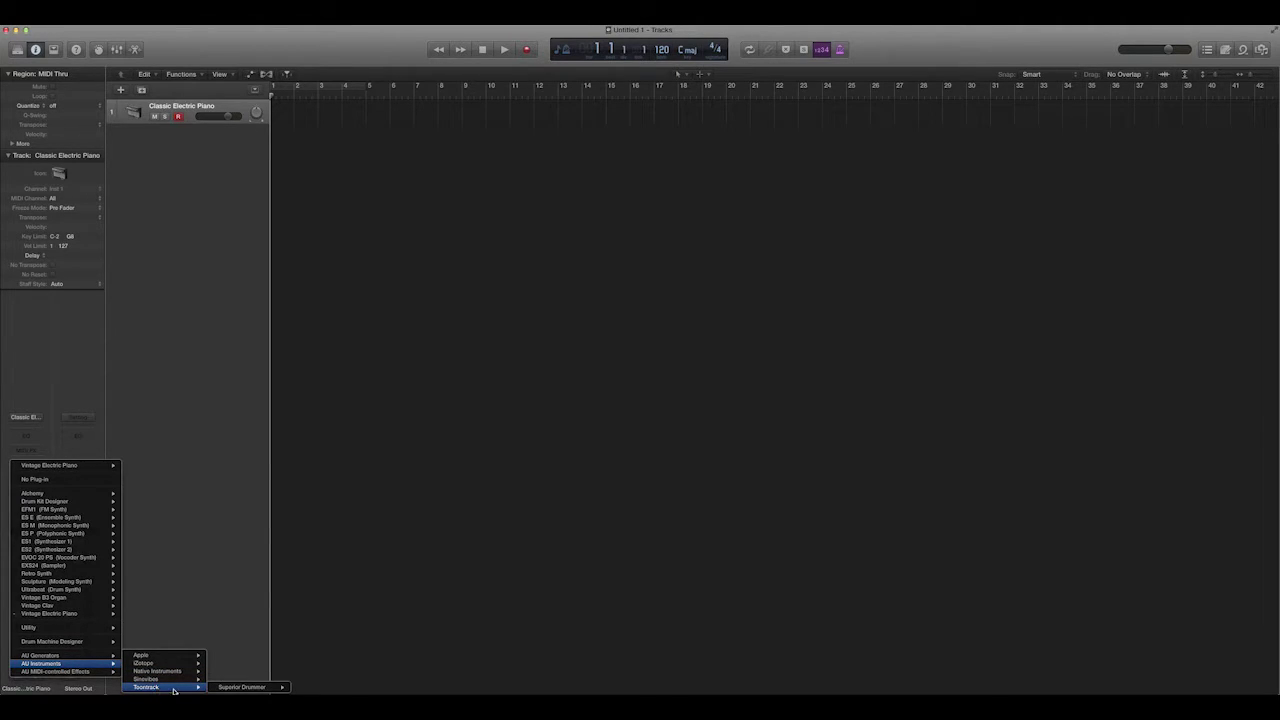
pyautogui.moveTo(230, 690)
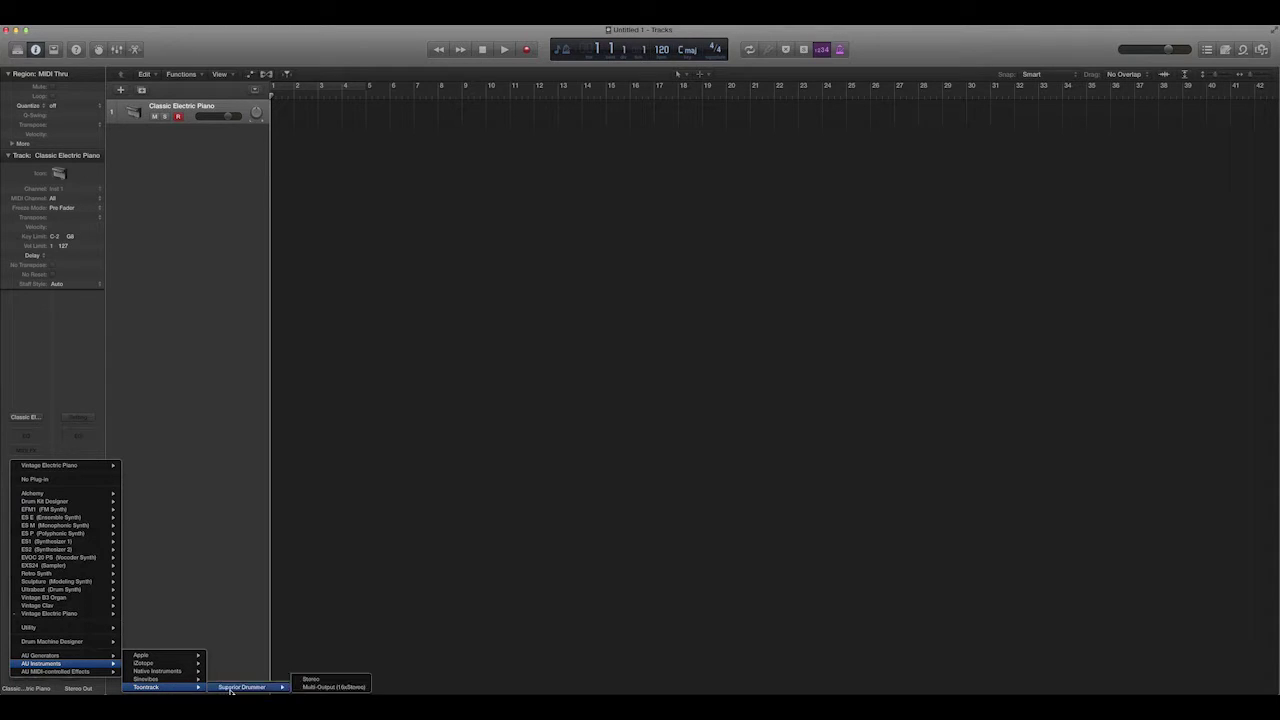
# Load Superior Drummer Multi-Output (16xStereo) and switch its kick to the 14x24" CMS
pyautogui.click(350, 688)
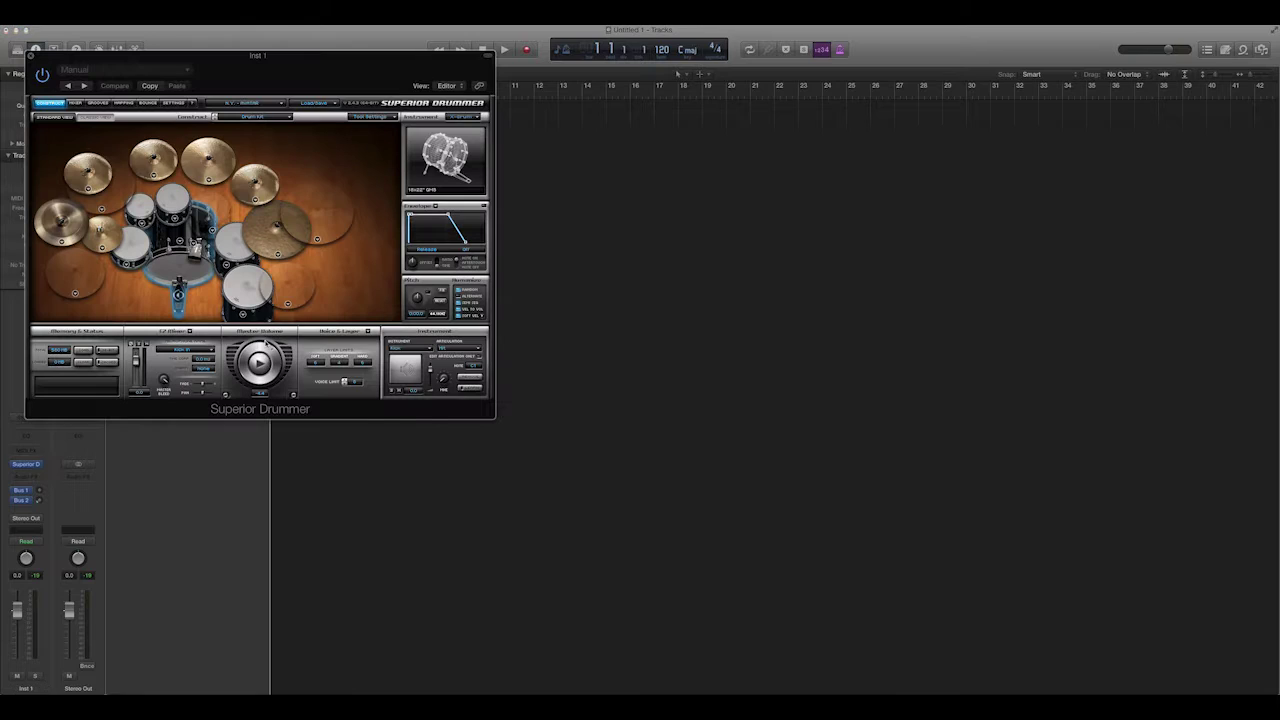
pyautogui.moveTo(232, 62); pyautogui.dragTo(634, 224)
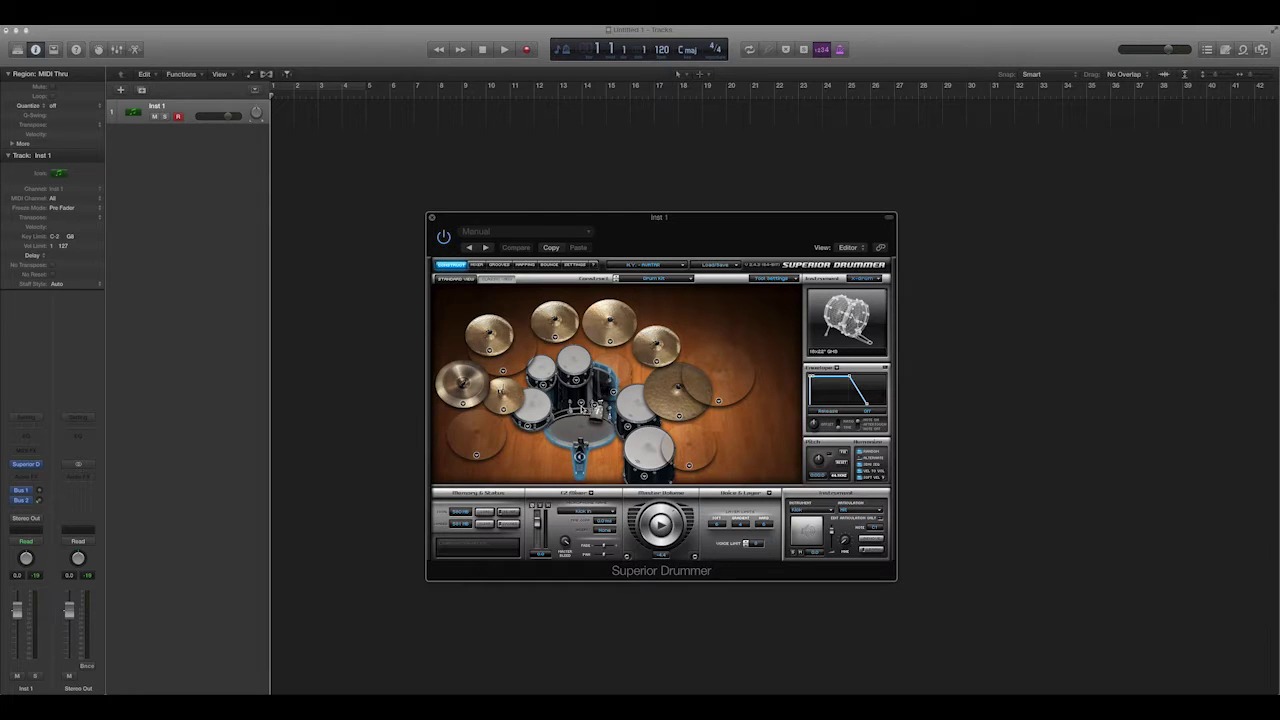
pyautogui.rightClick(582, 405)
pyautogui.click(572, 412)
pyautogui.rightClick(582, 407)
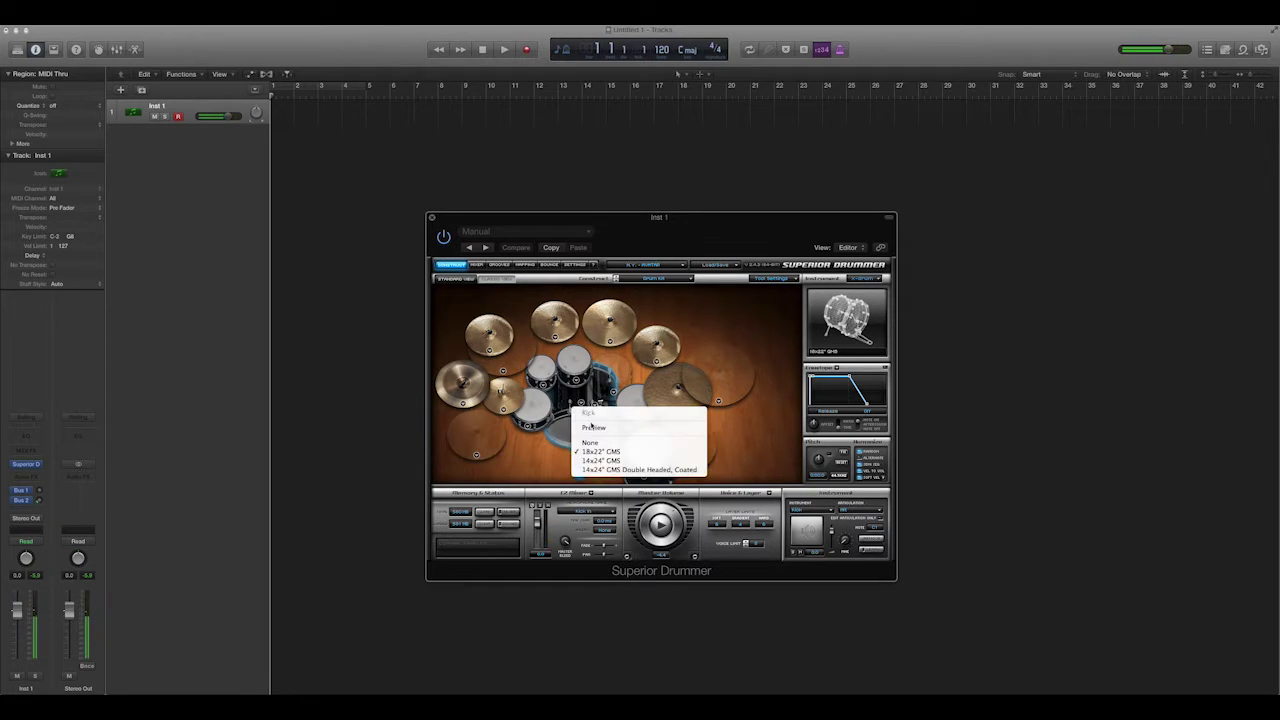
pyautogui.click(608, 468)
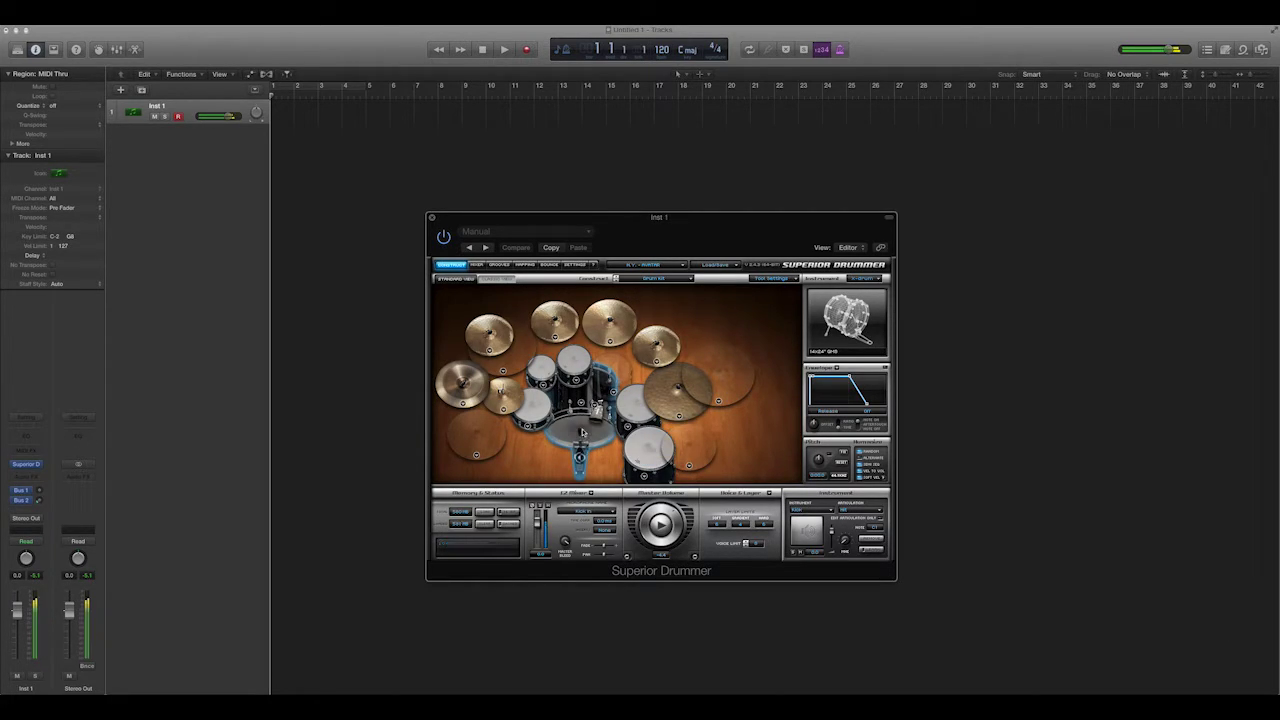
pyautogui.rightClick(584, 407)
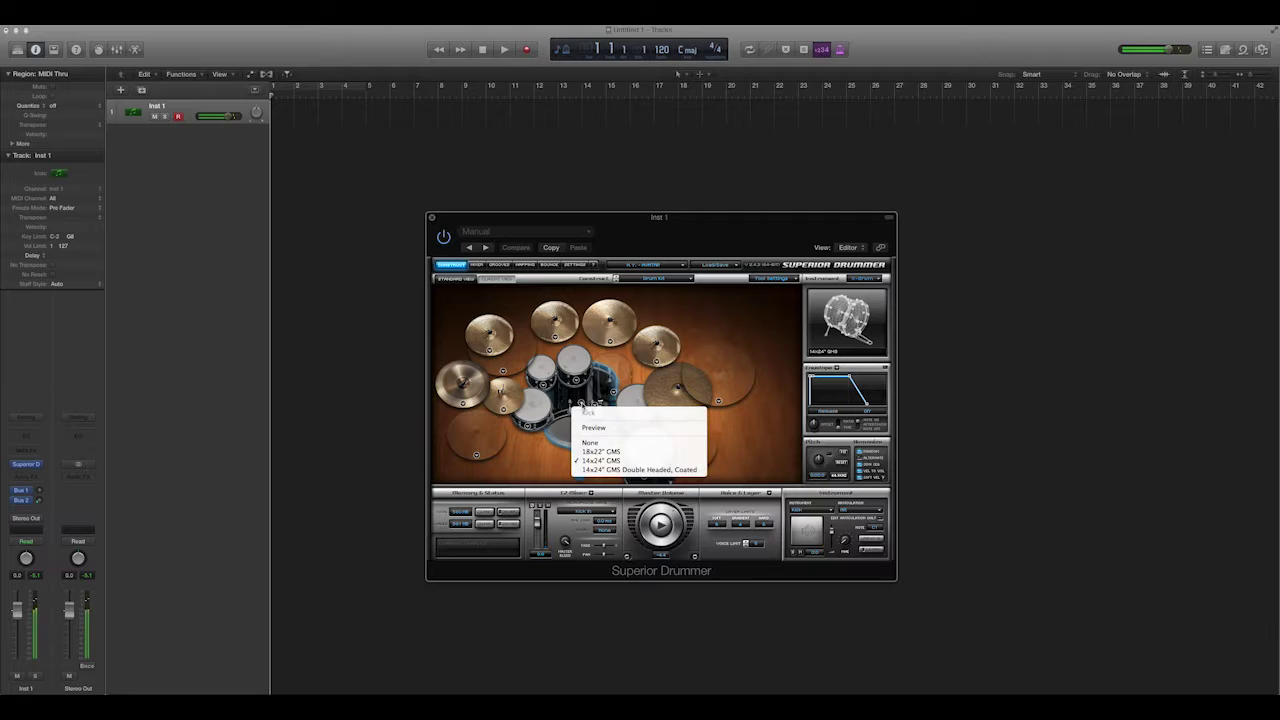
pyautogui.click(600, 469)
pyautogui.rightClick(580, 407)
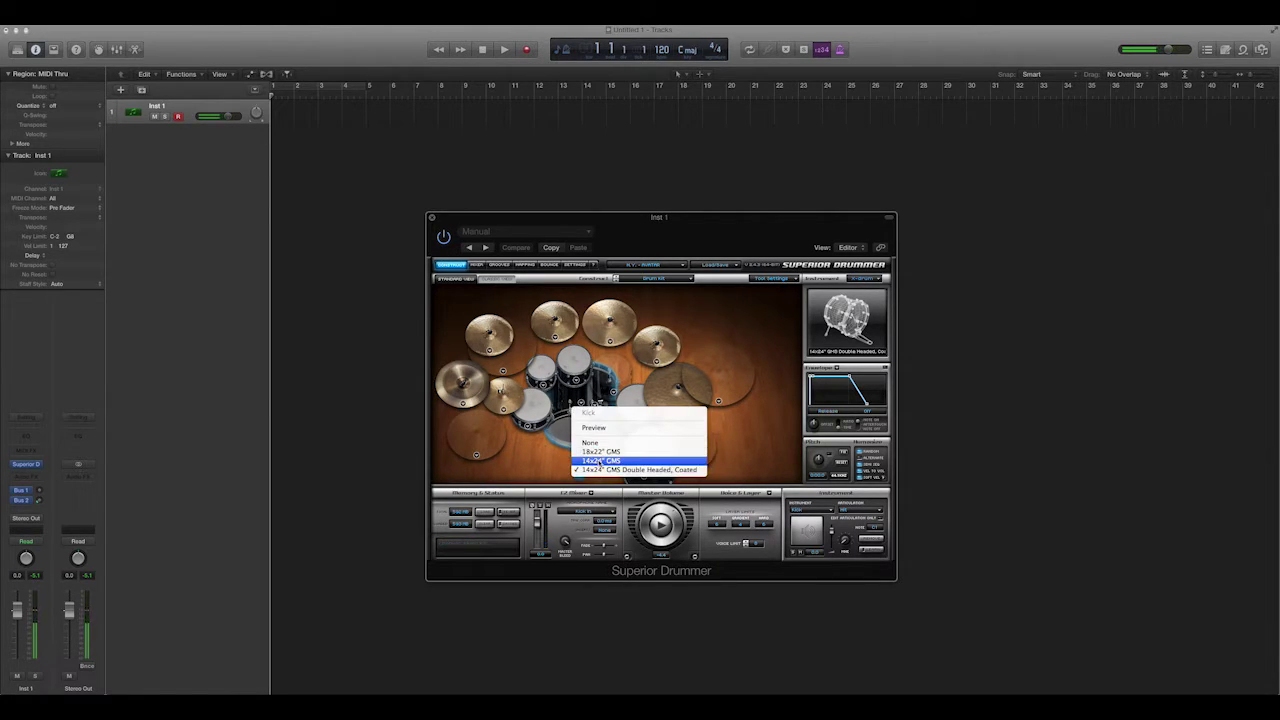
pyautogui.click(597, 462)
pyautogui.rightClick(584, 406)
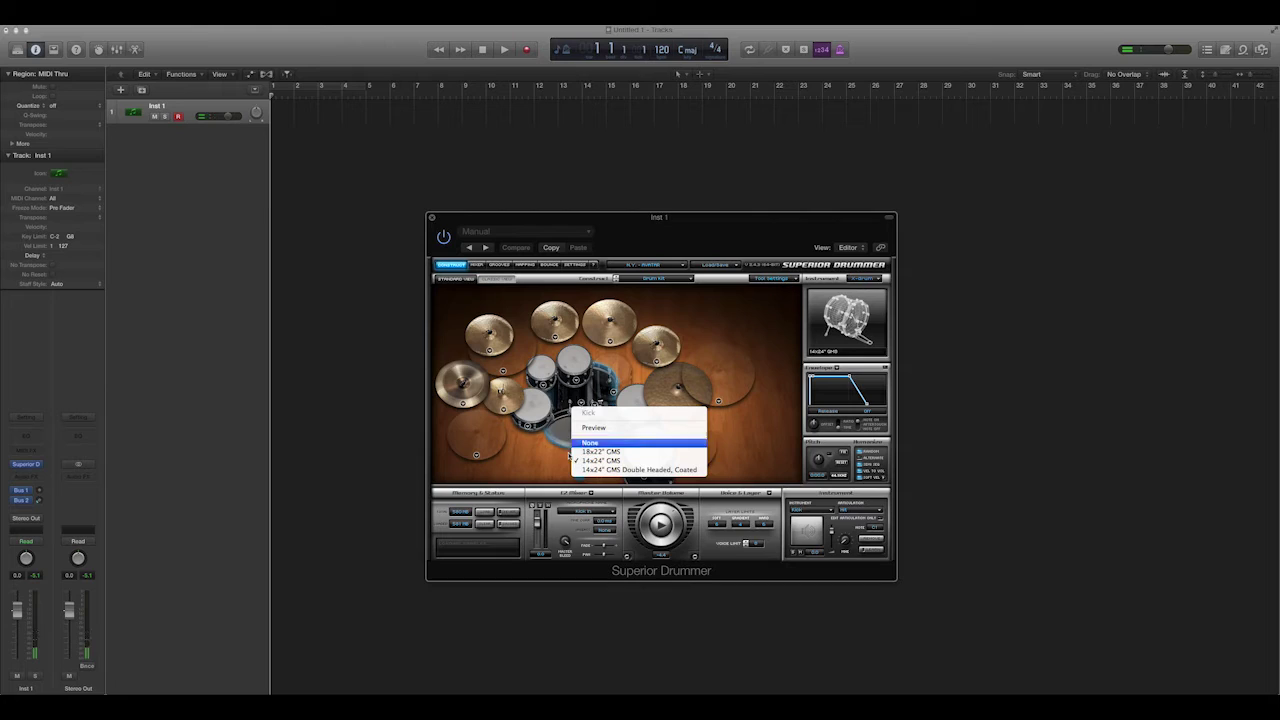
pyautogui.click(561, 447)
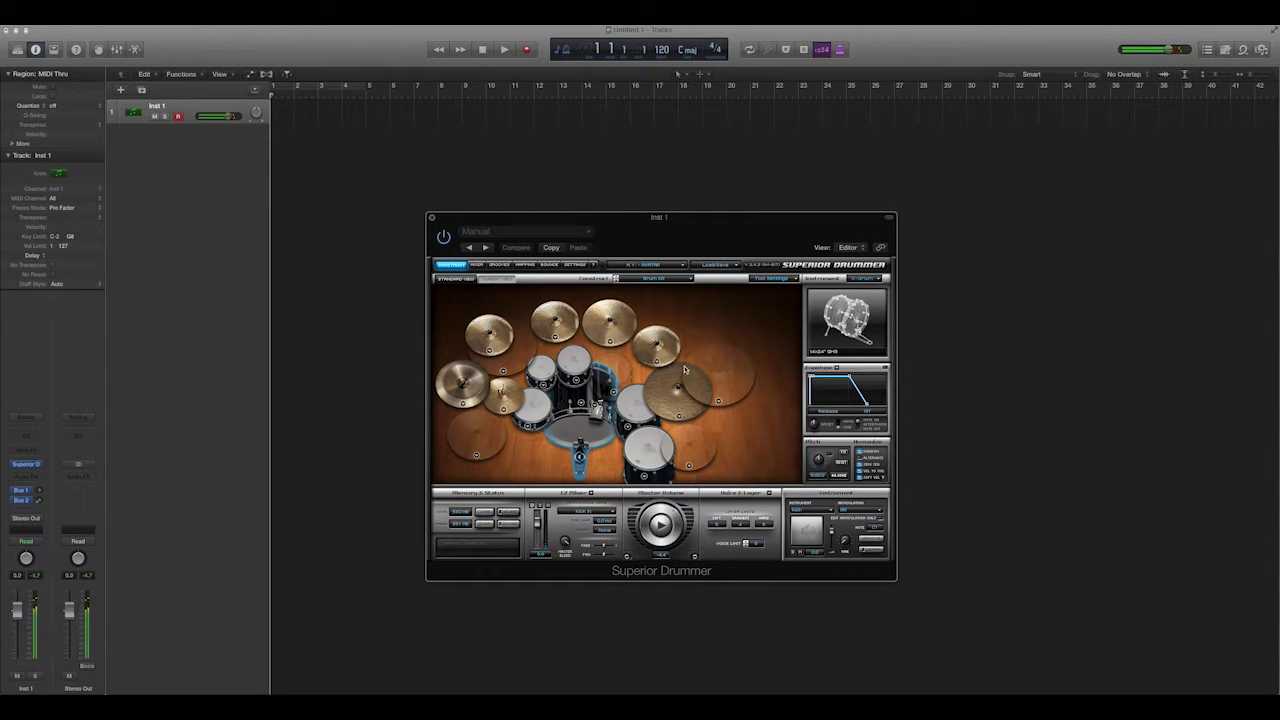
# Swap another drum for the 6.5x14" Ludwig Black Beauty
pyautogui.rightClick(528, 430)
pyautogui.click(565, 490)
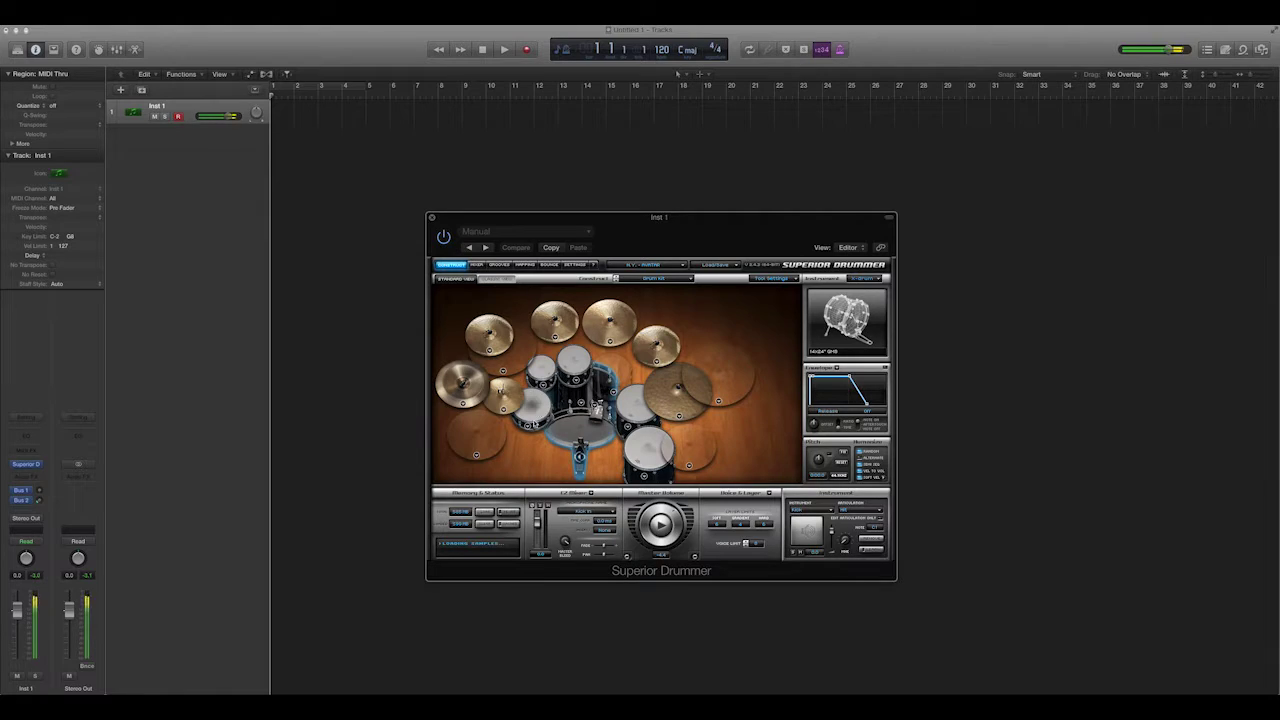
pyautogui.rightClick(528, 430)
pyautogui.click(572, 477)
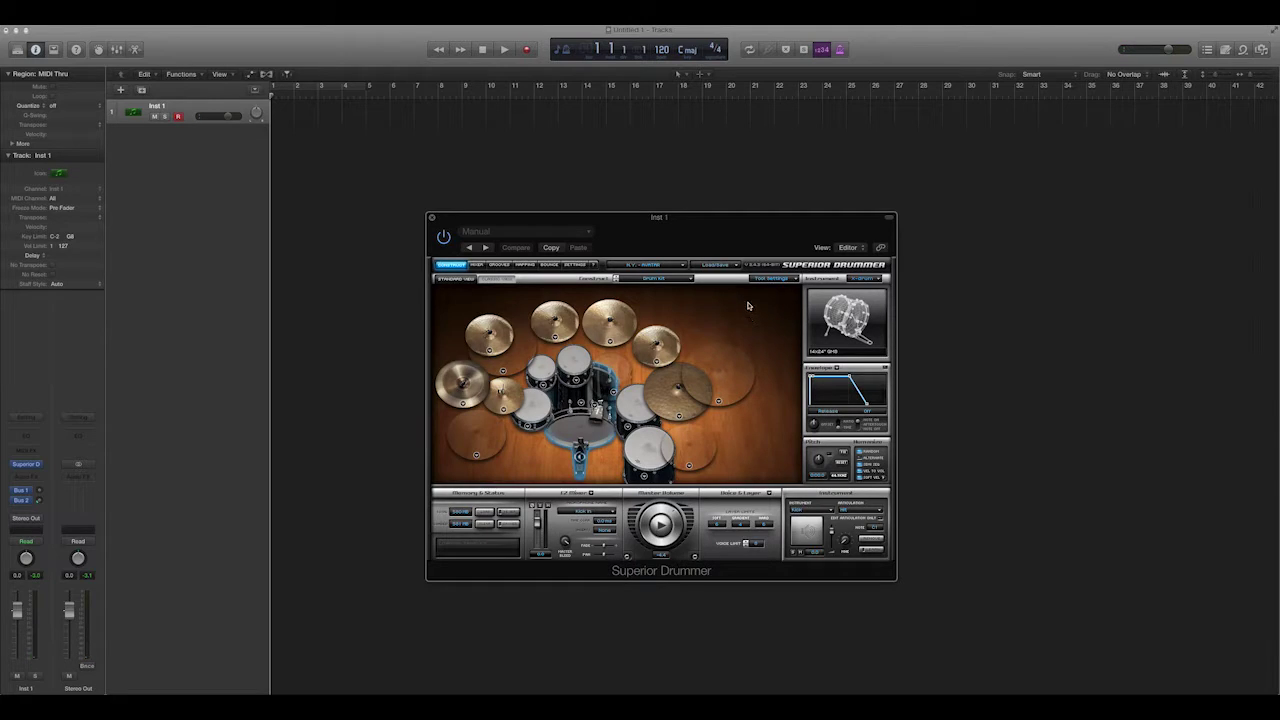
# Try the Plastic bass drum beater, then Brushes, then Rods in Tool Settings
pyautogui.click(780, 280)
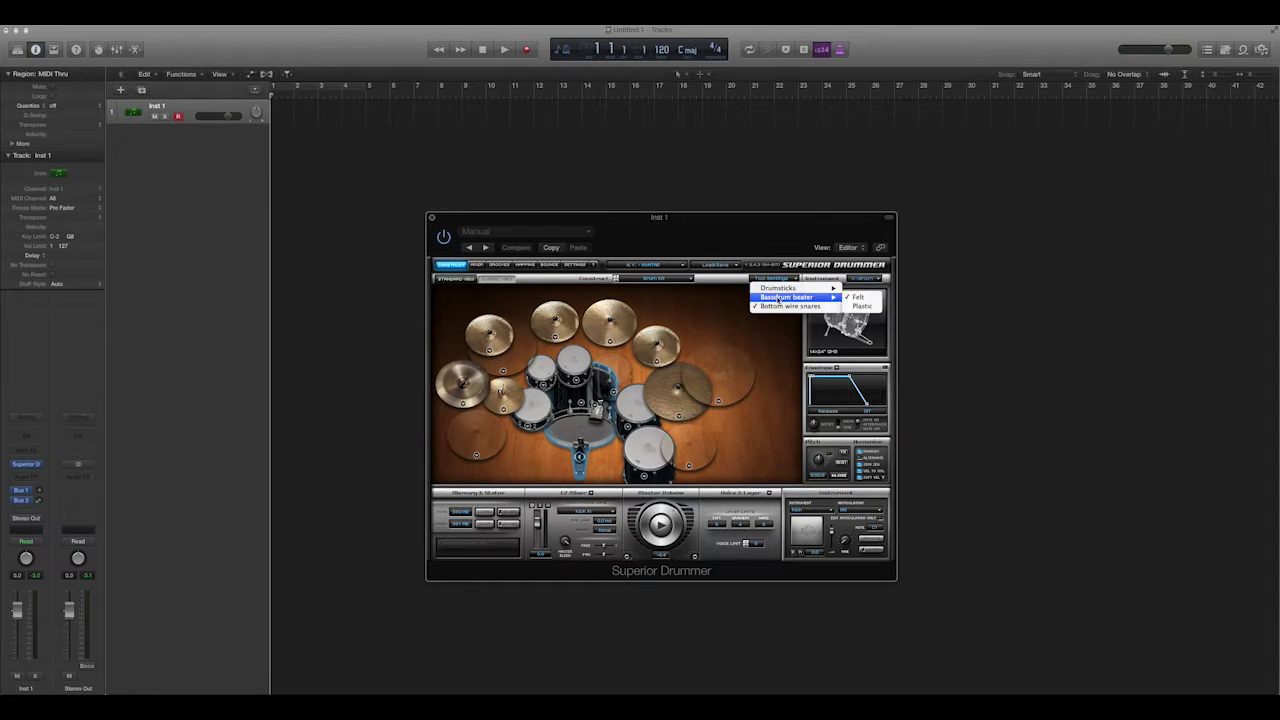
pyautogui.moveTo(780, 298)
pyautogui.click(866, 306)
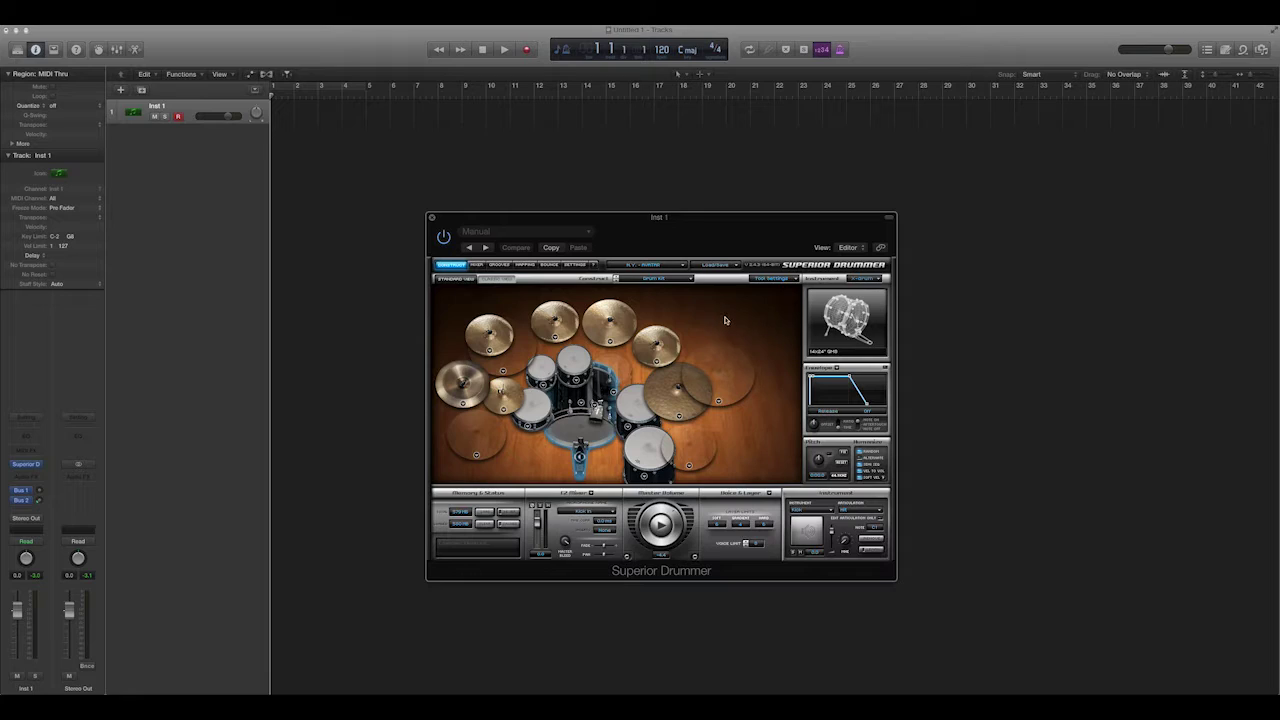
pyautogui.click(781, 279)
pyautogui.moveTo(784, 289)
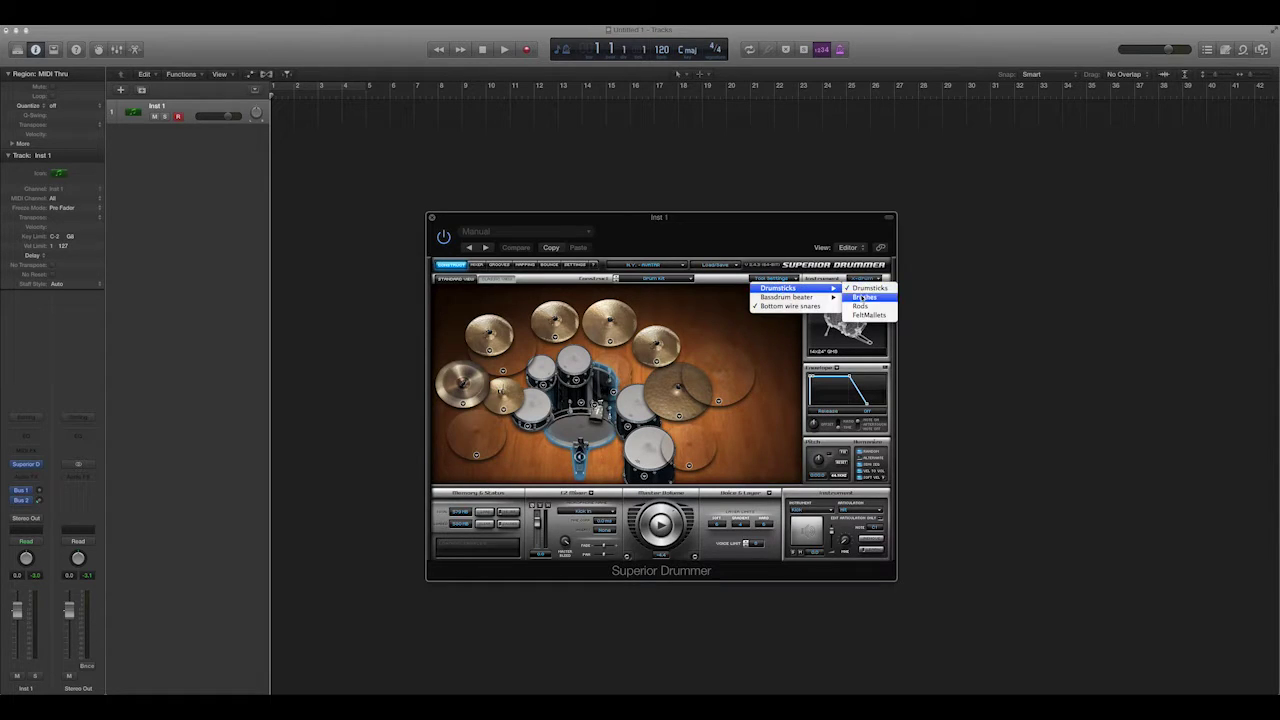
pyautogui.click(860, 299)
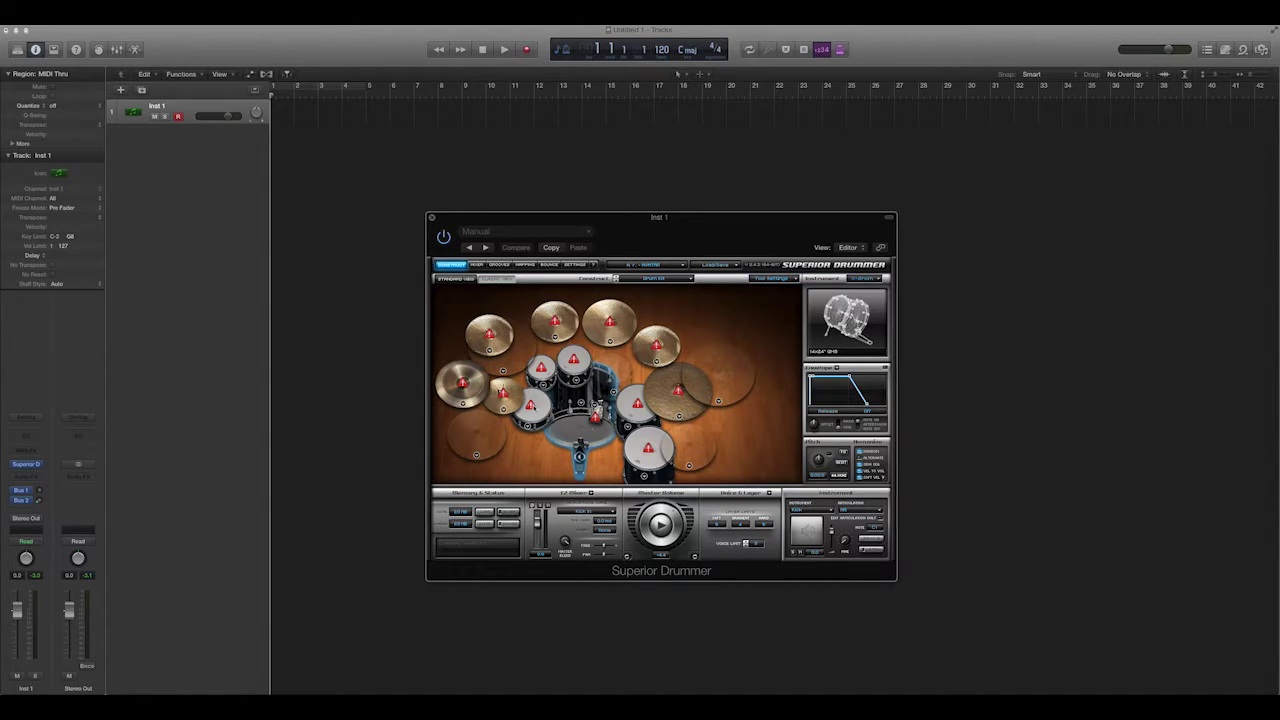
pyautogui.click(774, 279)
pyautogui.moveTo(790, 288)
pyautogui.click(860, 306)
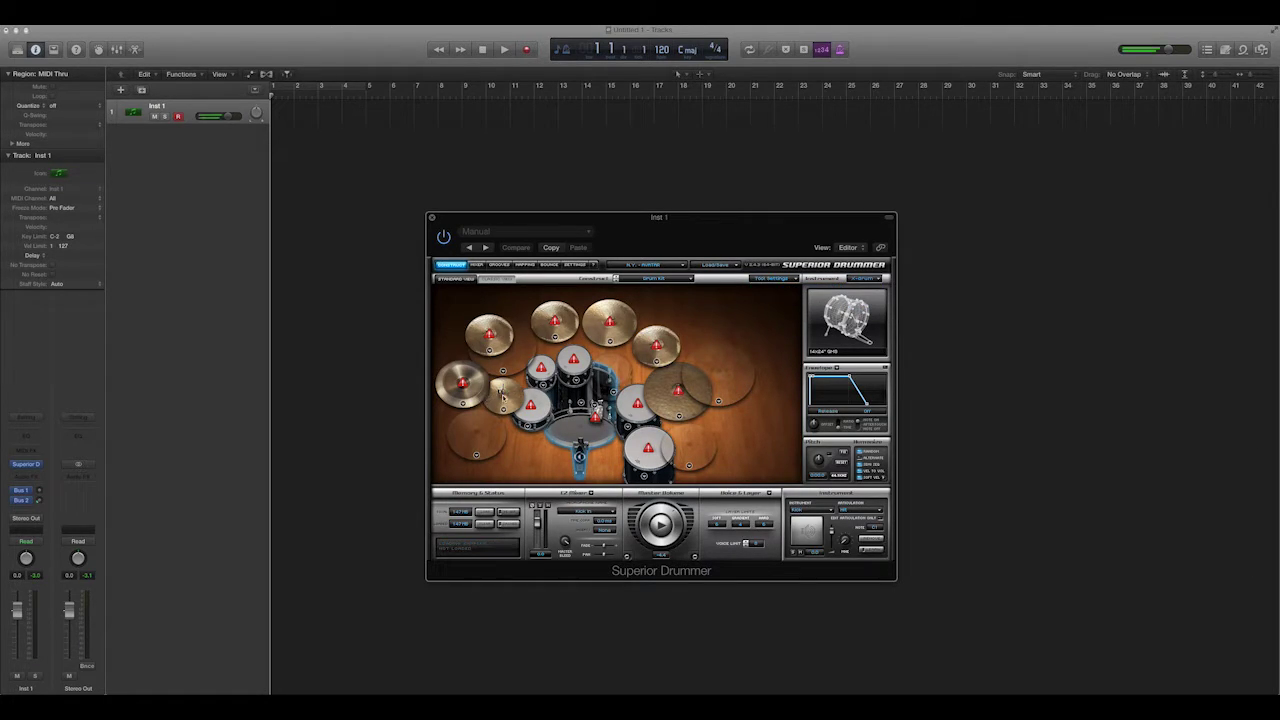
# Switch the kit to FeltMallets, then to Rods, and play a drum to hear it
pyautogui.click(770, 279)
pyautogui.moveTo(818, 289)
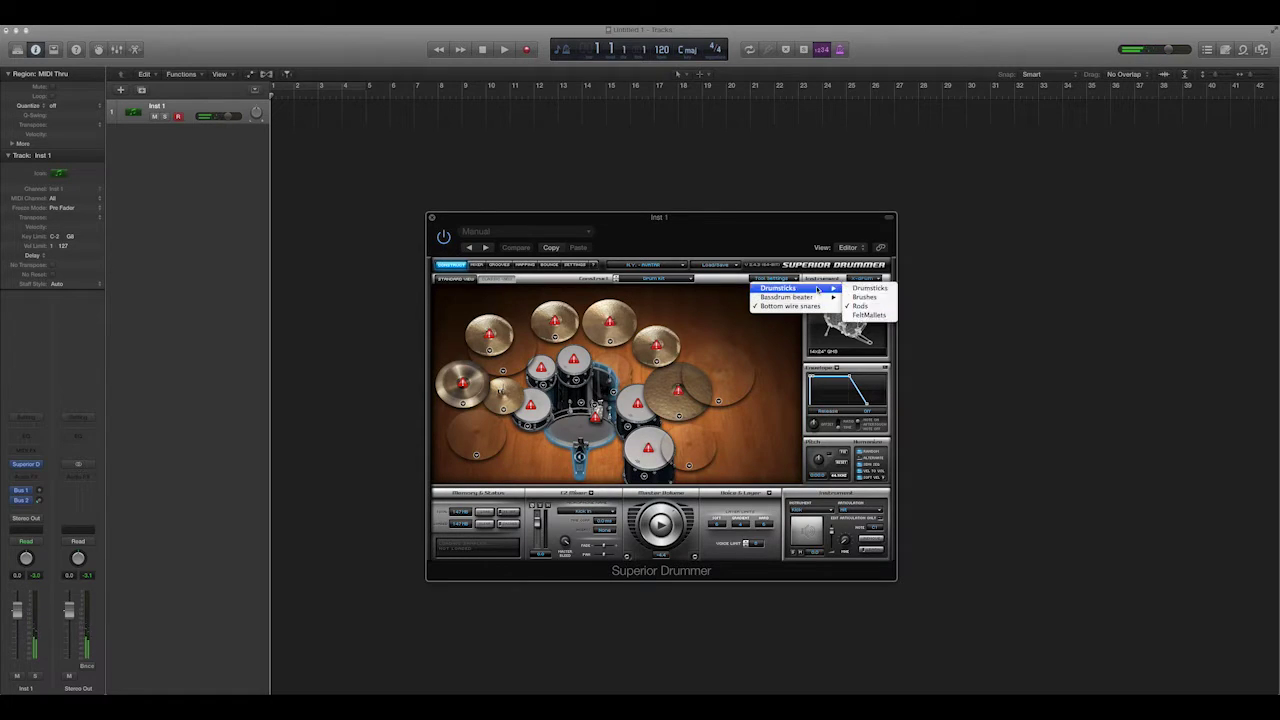
pyautogui.click(870, 315)
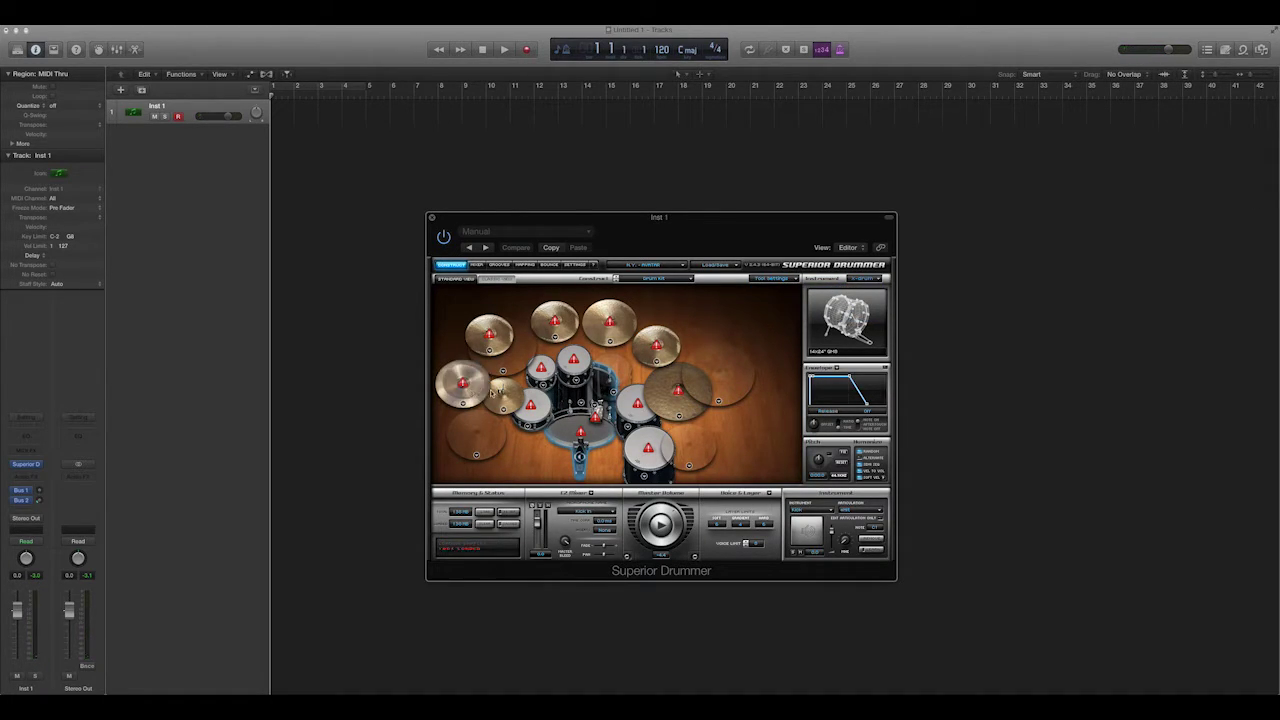
pyautogui.click(772, 278)
pyautogui.moveTo(795, 288)
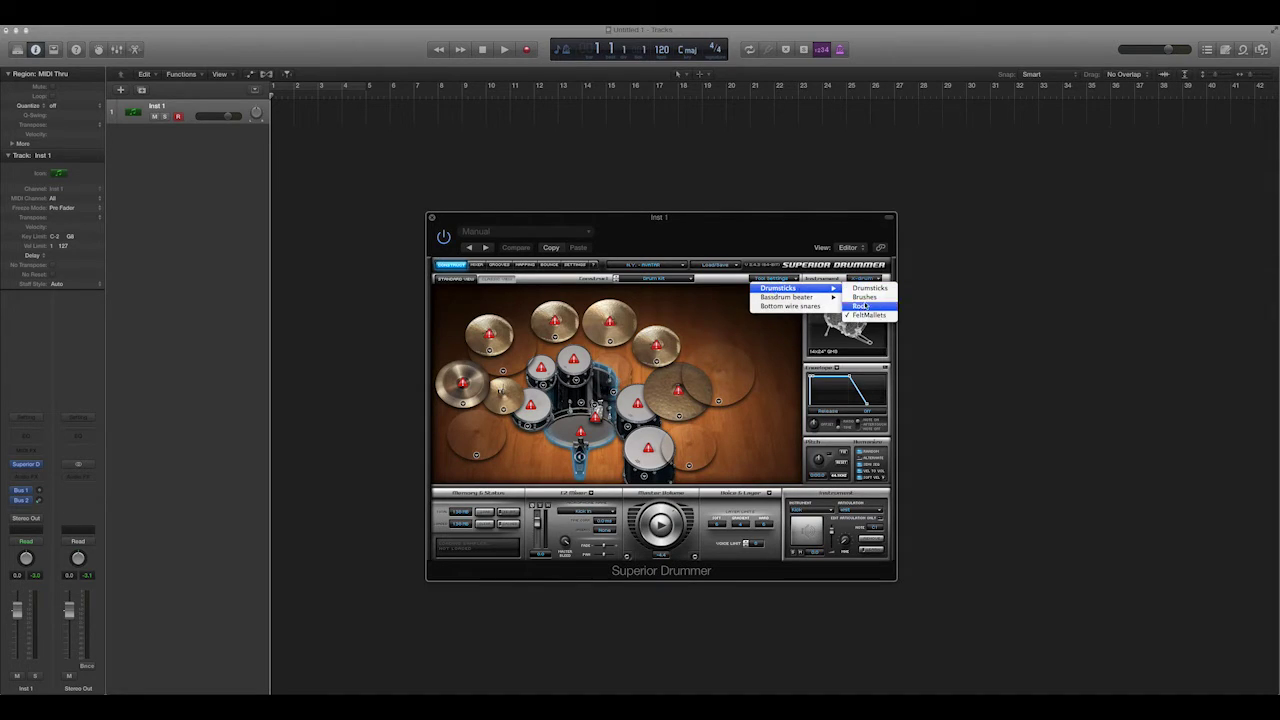
pyautogui.click(863, 305)
pyautogui.click(537, 412)
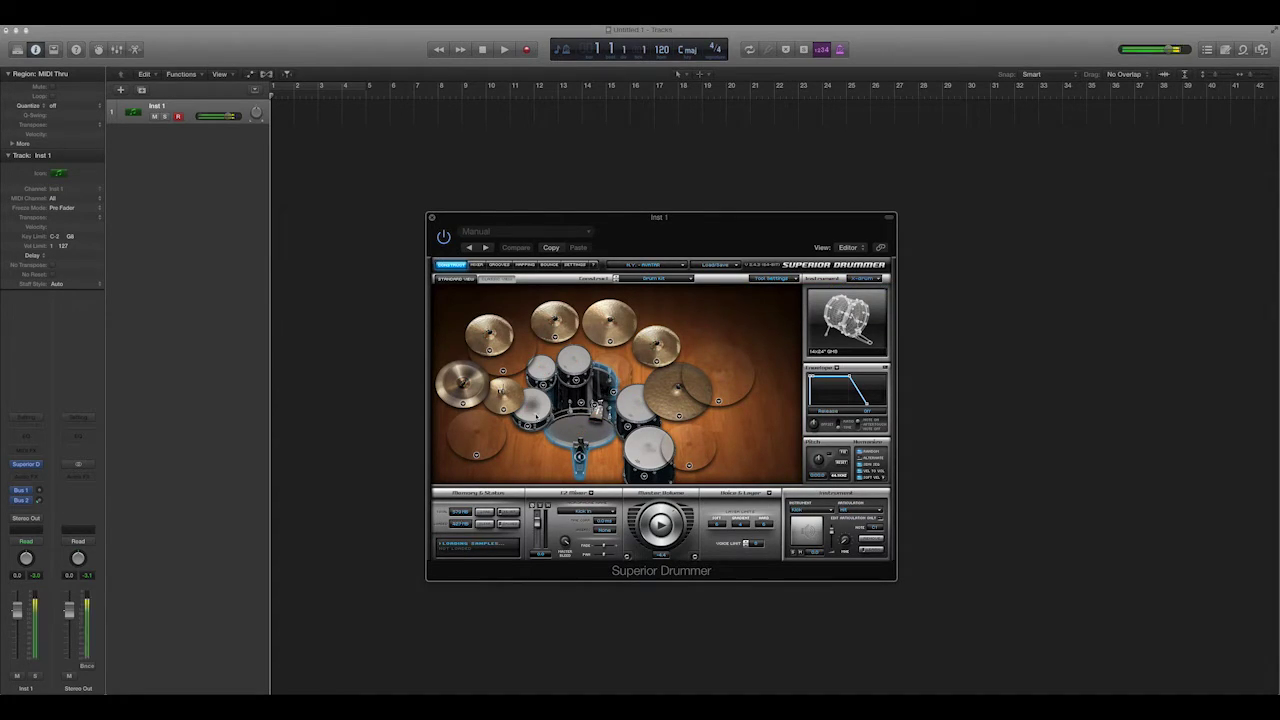
pyautogui.moveTo(689, 219); pyautogui.dragTo(718, 217)
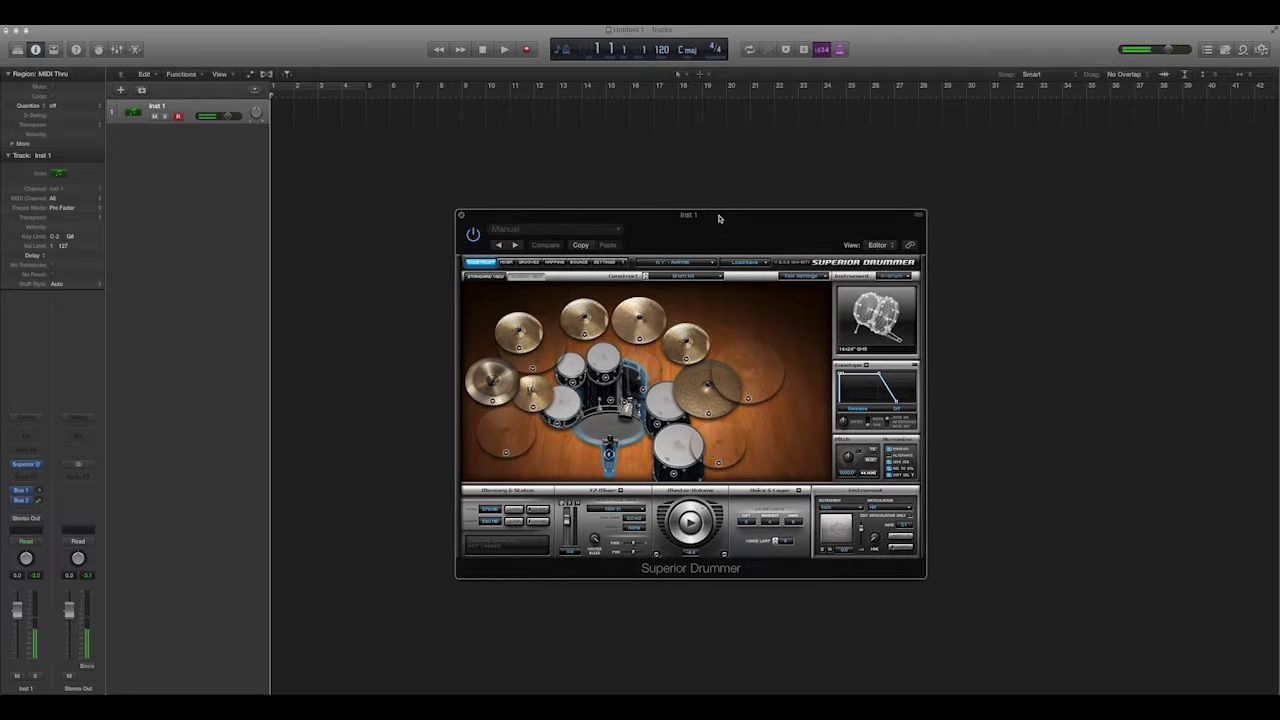
pyautogui.click(822, 276)
pyautogui.moveTo(818, 285)
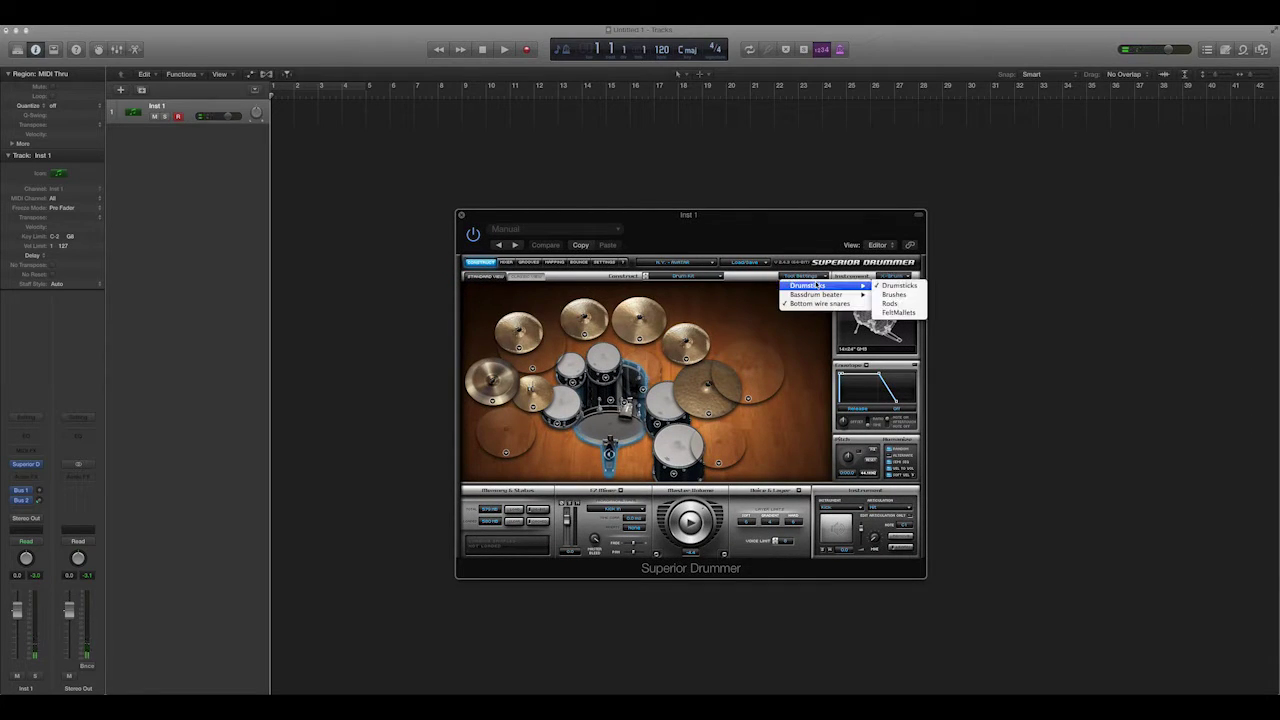
pyautogui.click(758, 296)
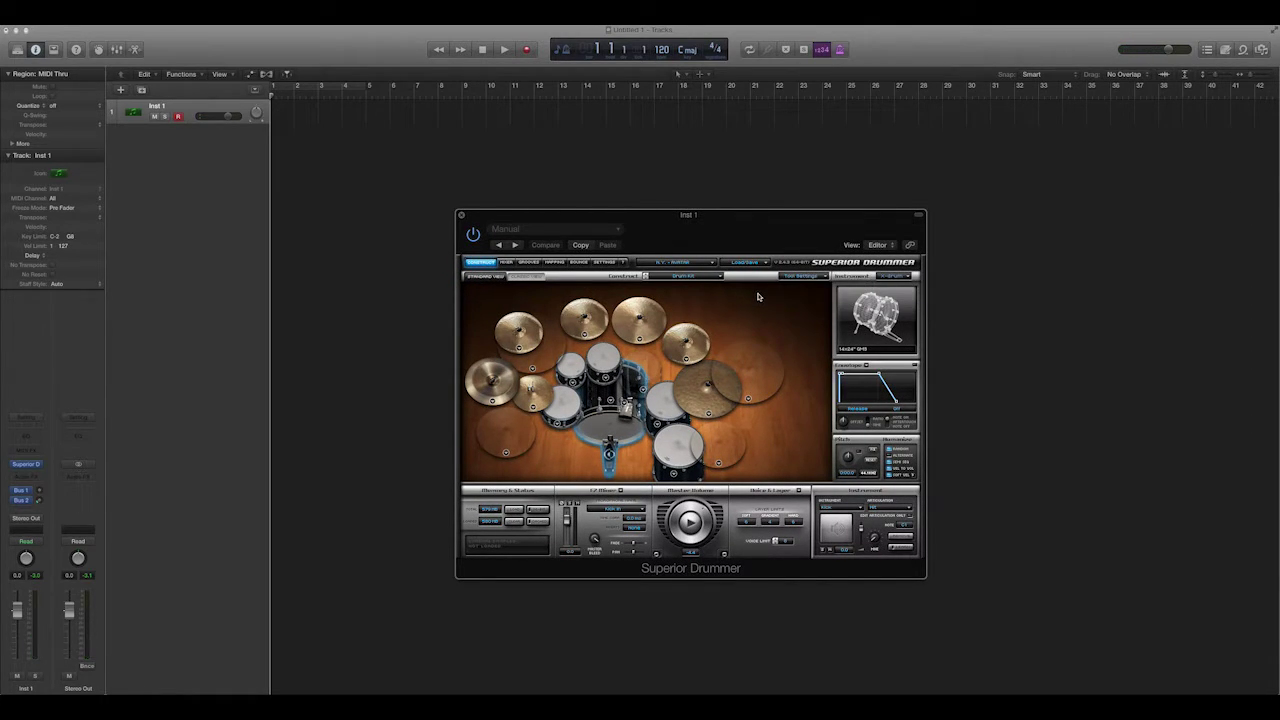
pyautogui.click(801, 277)
pyautogui.moveTo(850, 286)
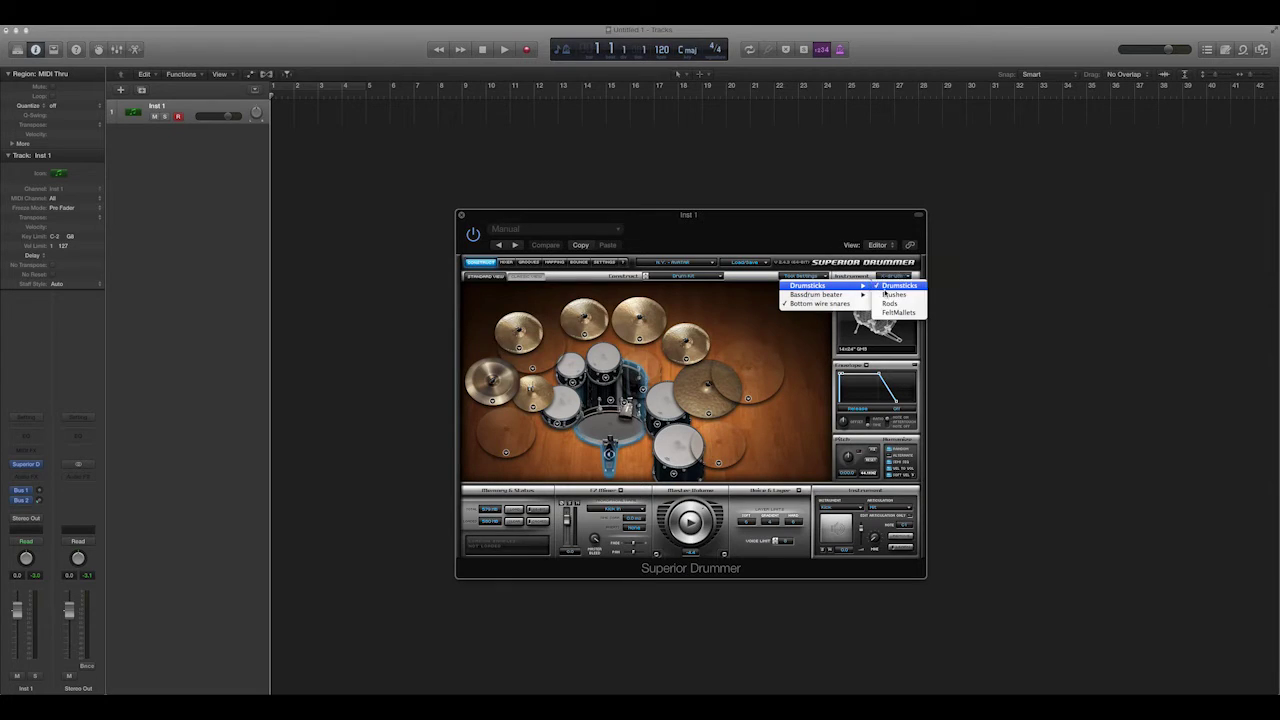
pyautogui.click(720, 310)
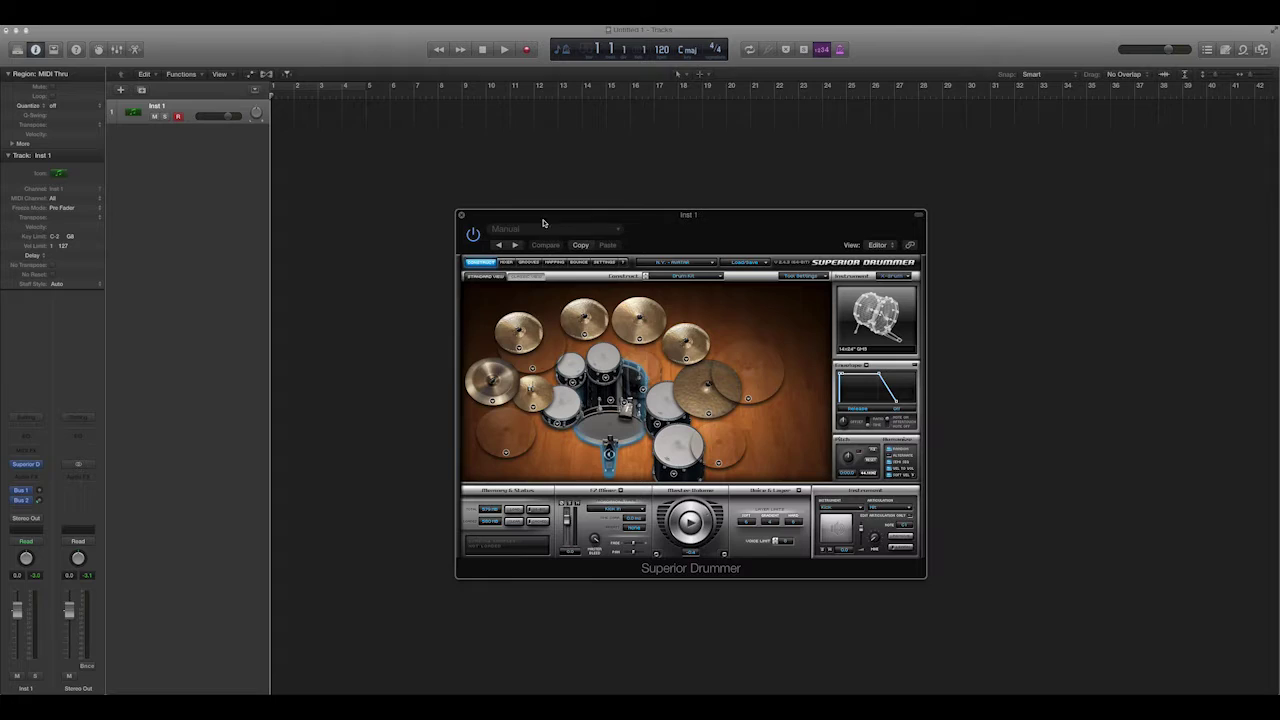
pyautogui.moveTo(523, 217); pyautogui.dragTo(528, 215)
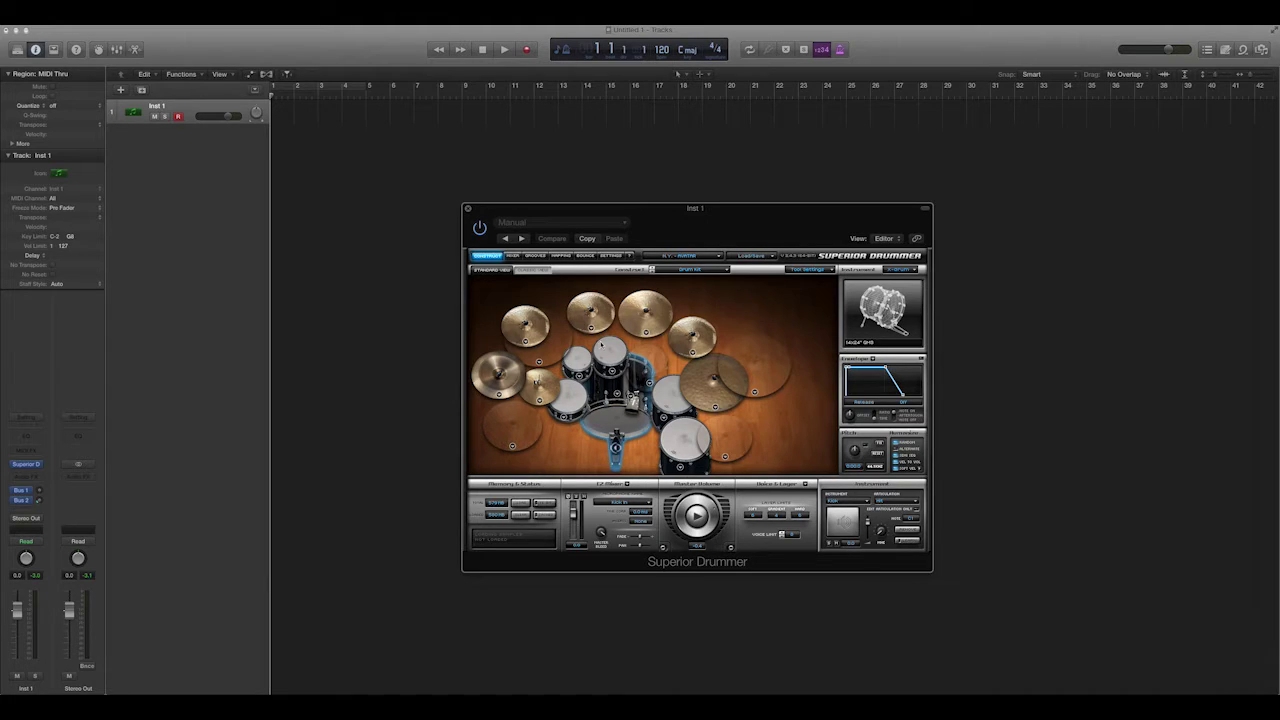
# Open Superior Drummer's Mixer and try EQ 5, cutting lows, then Filters on channel 1
pyautogui.click(514, 256)
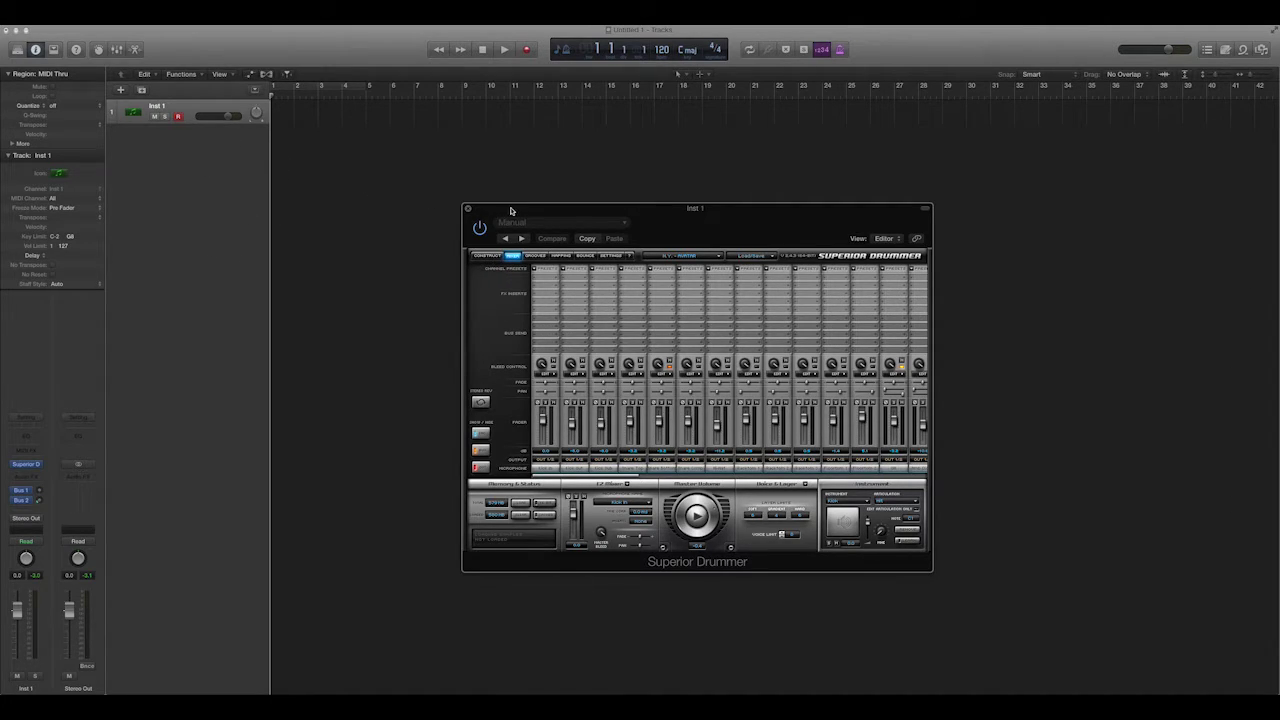
pyautogui.click(537, 280)
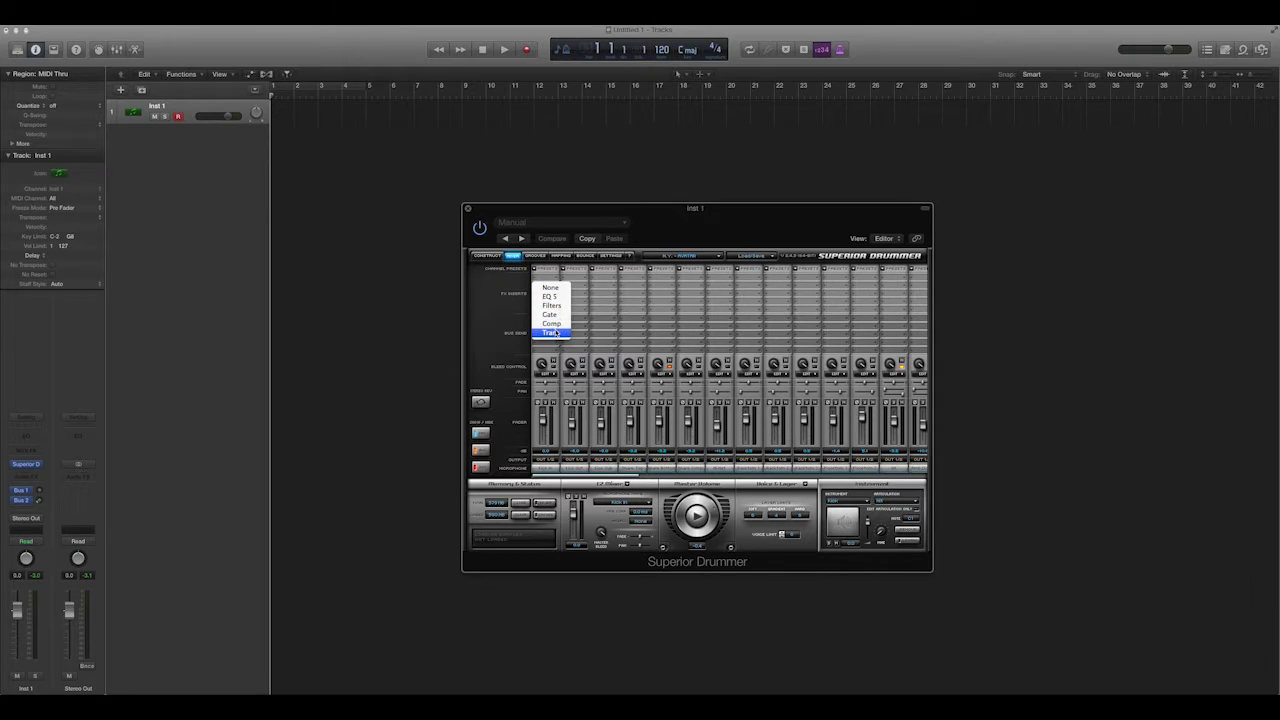
pyautogui.click(552, 297)
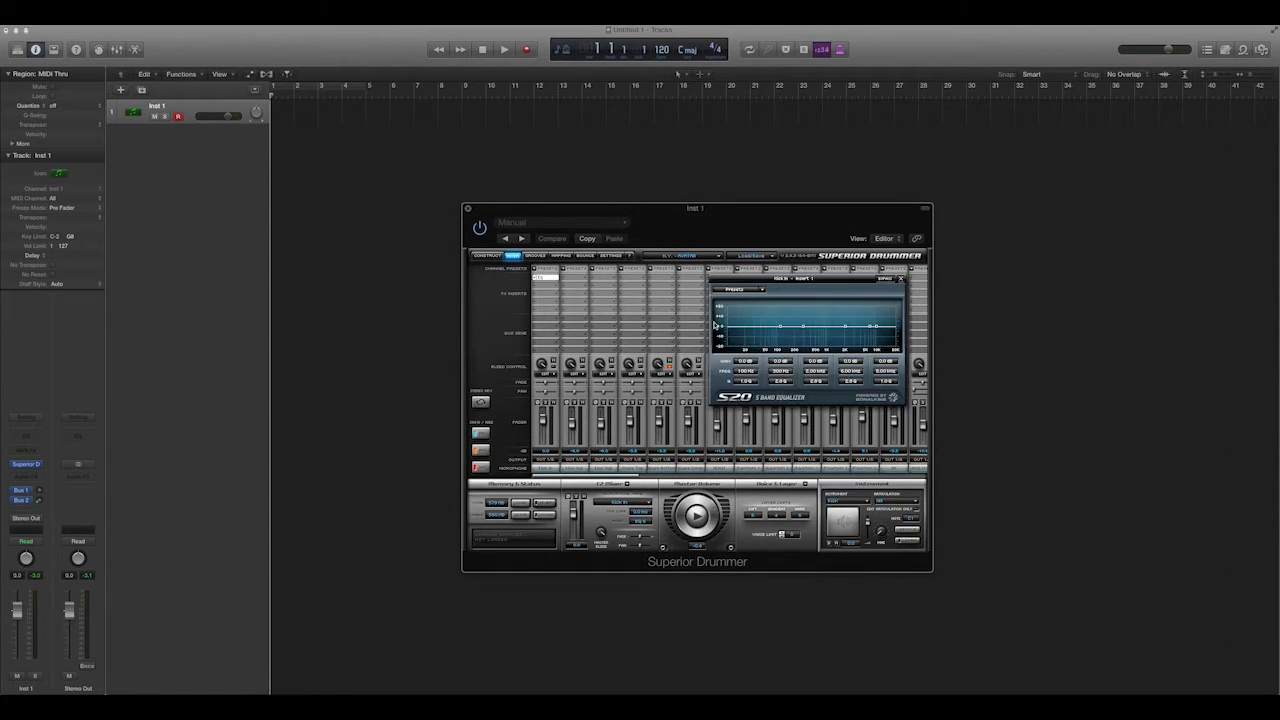
pyautogui.moveTo(716, 326)
pyautogui.mouseDown()
pyautogui.moveTo(775, 328)
pyautogui.moveTo(735, 340)
pyautogui.moveTo(760, 321)
pyautogui.moveTo(766, 330)
pyautogui.moveTo(740, 328)
pyautogui.mouseUp()
pyautogui.click(902, 283)
pyautogui.click(545, 277)
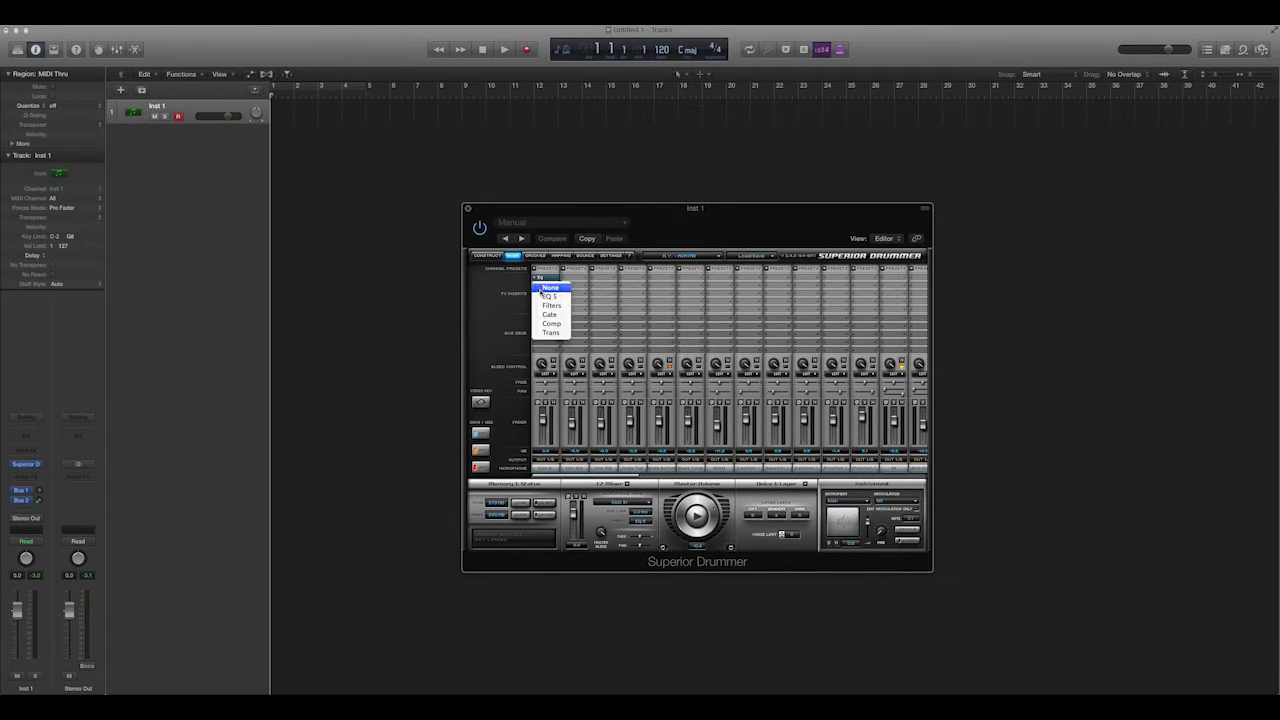
pyautogui.click(548, 305)
pyautogui.click(908, 283)
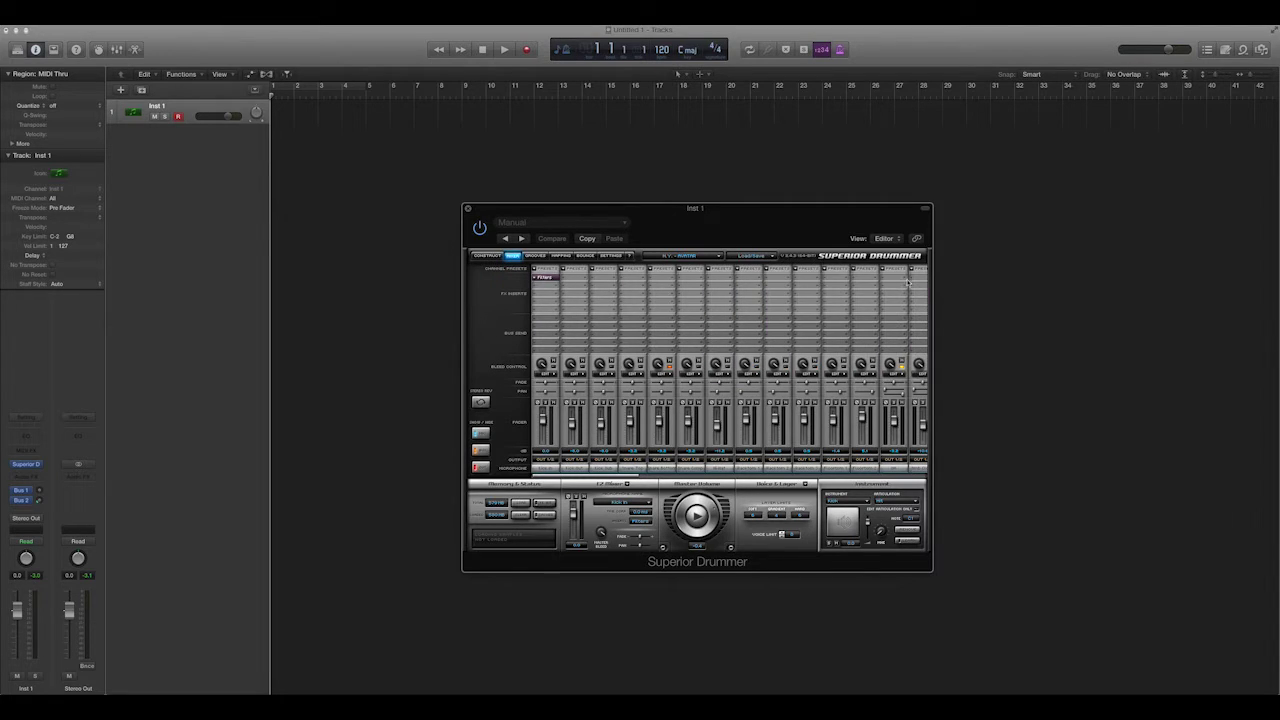
pyautogui.click(537, 281)
# Try Gate, Comp and Trans on channel 1's insert, then set it to None
pyautogui.click(536, 279)
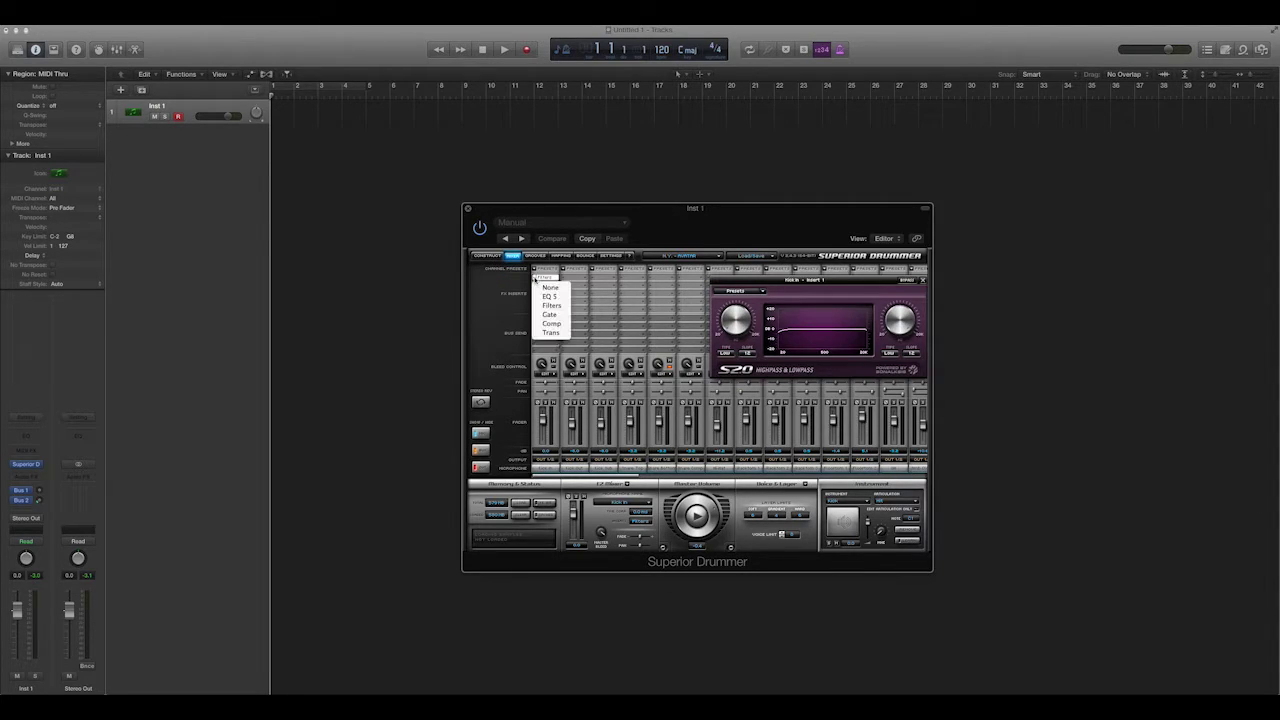
pyautogui.click(549, 316)
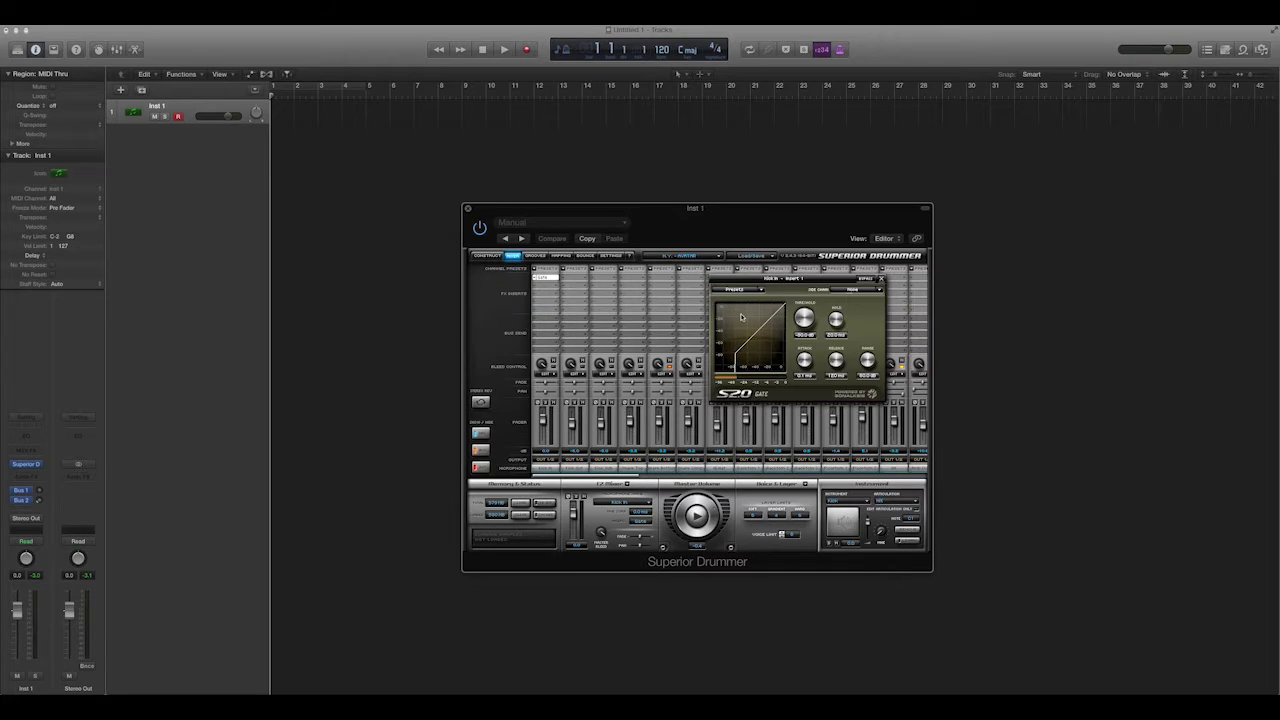
pyautogui.click(882, 283)
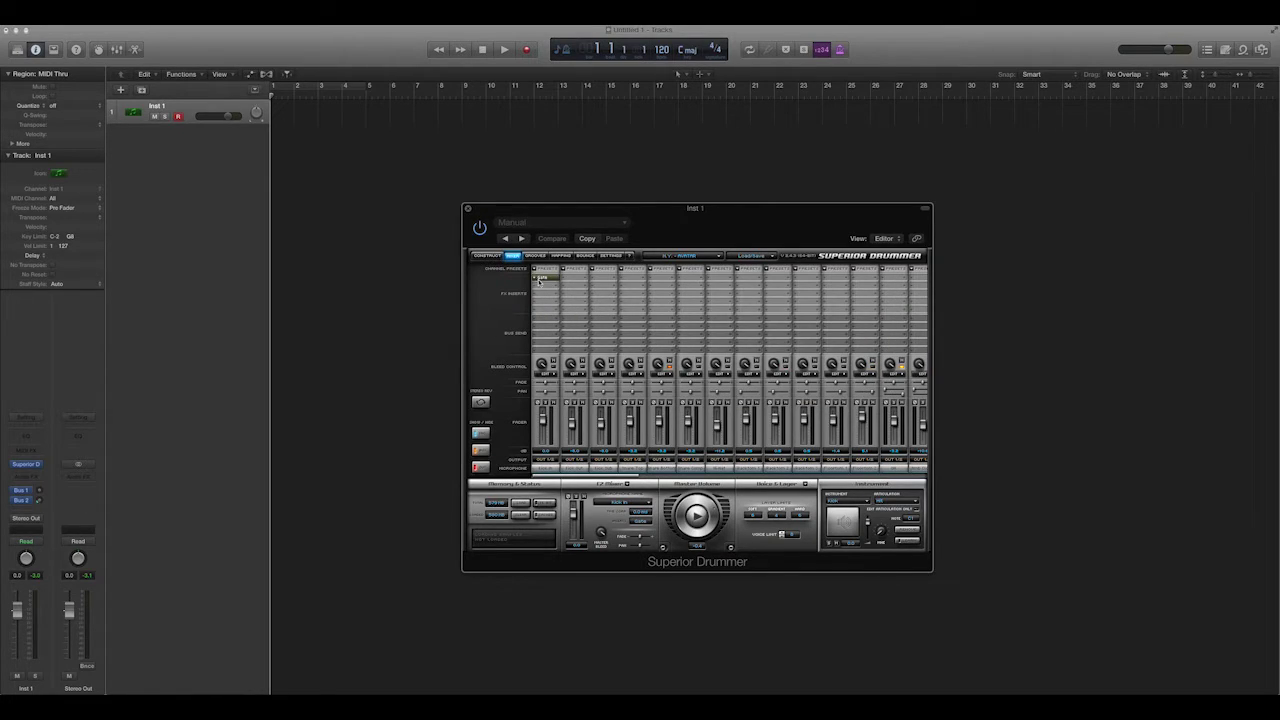
pyautogui.click(537, 280)
pyautogui.click(550, 324)
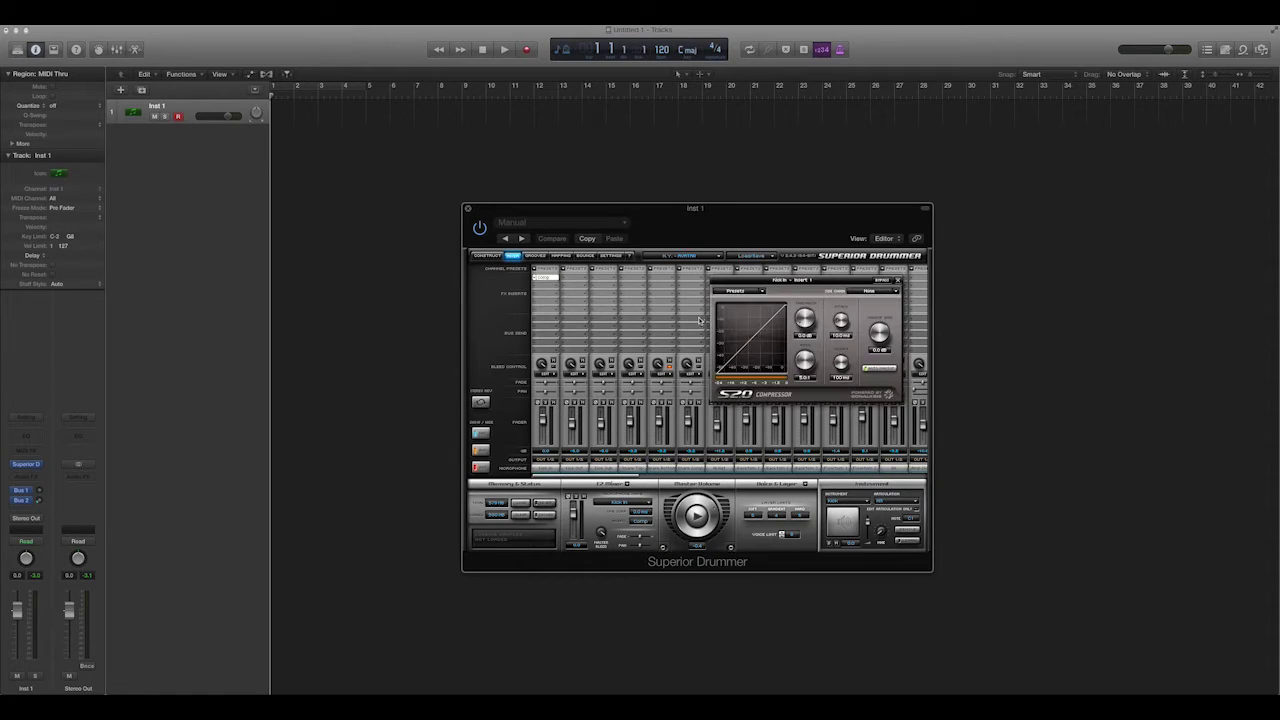
pyautogui.click(898, 282)
pyautogui.click(537, 280)
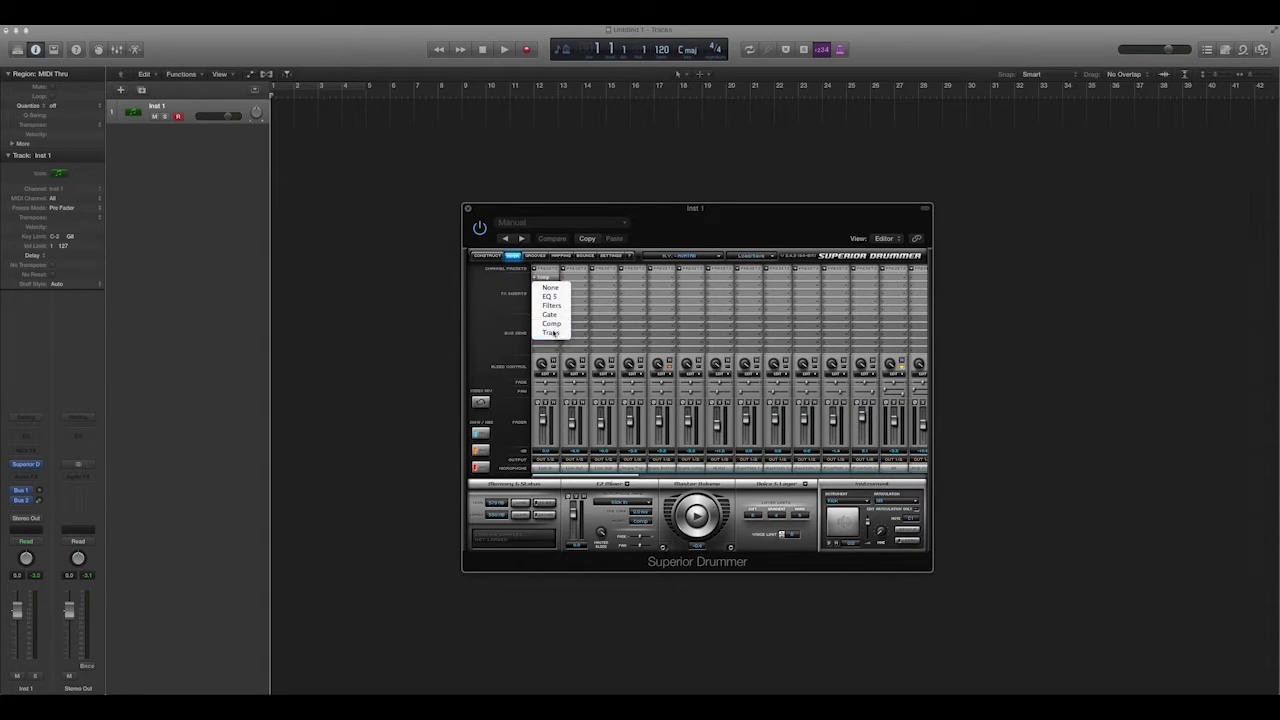
pyautogui.click(551, 332)
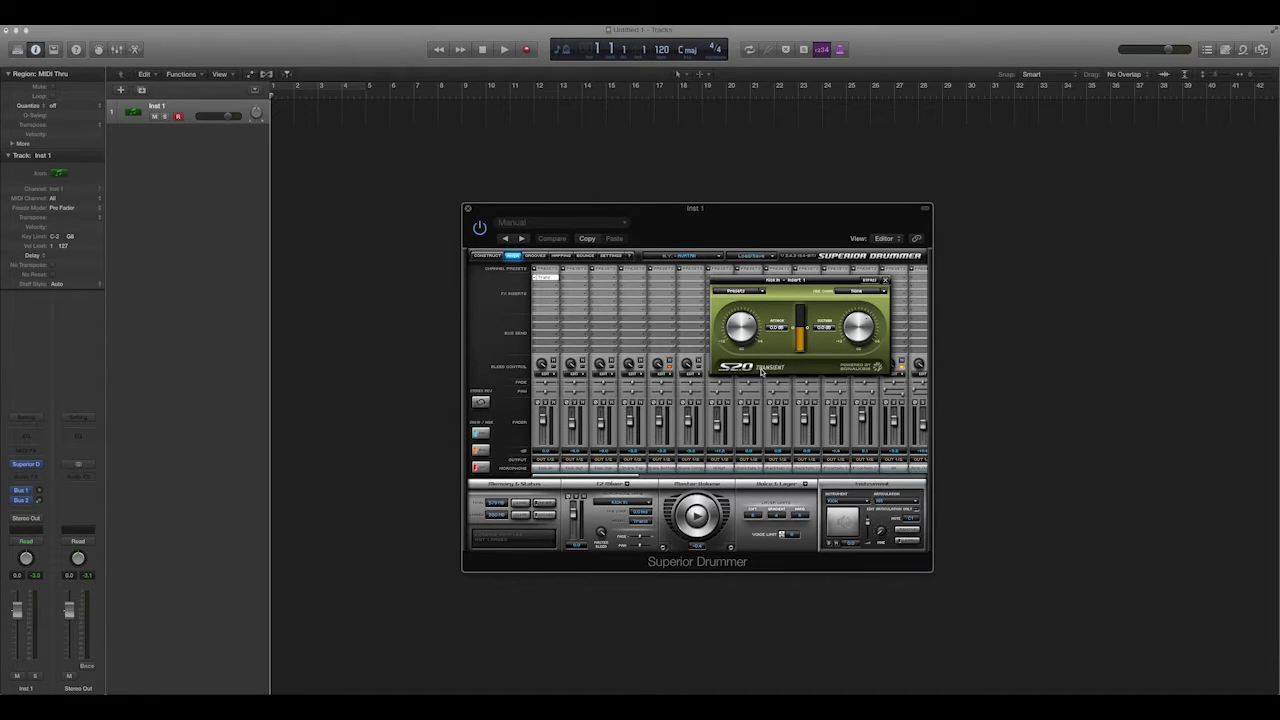
pyautogui.click(885, 281)
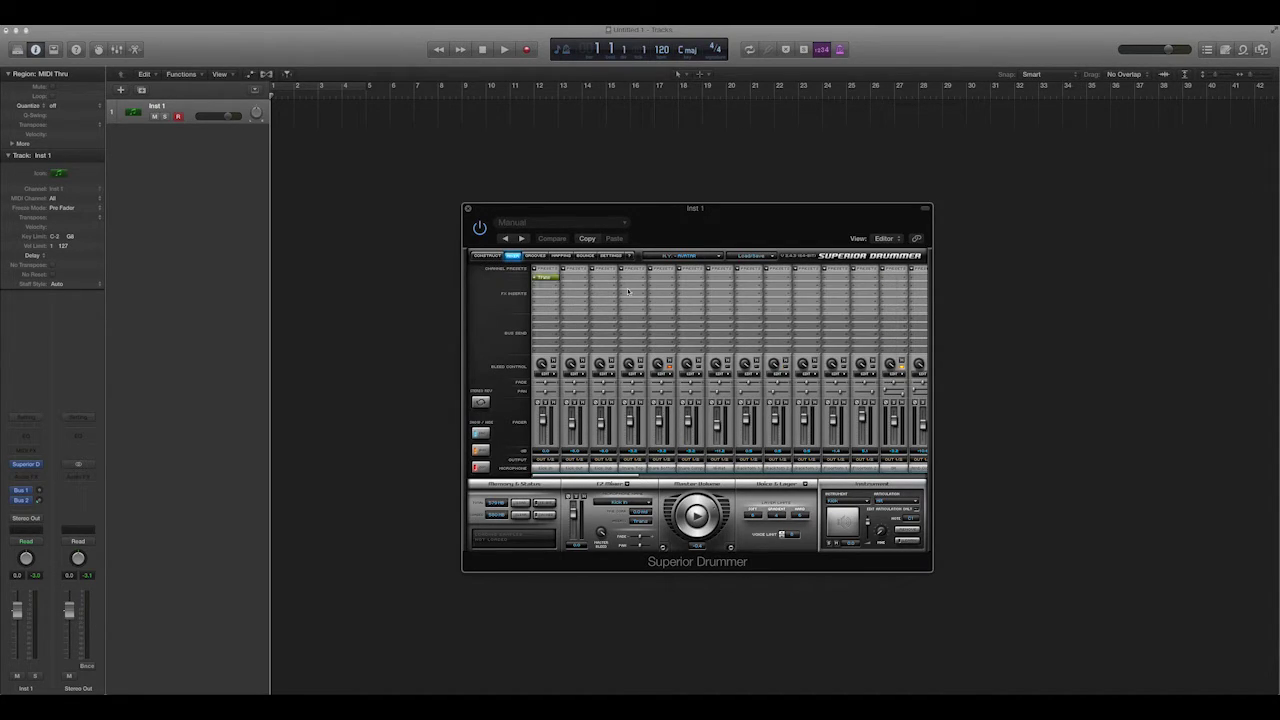
pyautogui.click(542, 278)
pyautogui.click(547, 287)
# Check channel 1's Individual Bleed list, then drag the plug-in window to the lower right
pyautogui.click(549, 373)
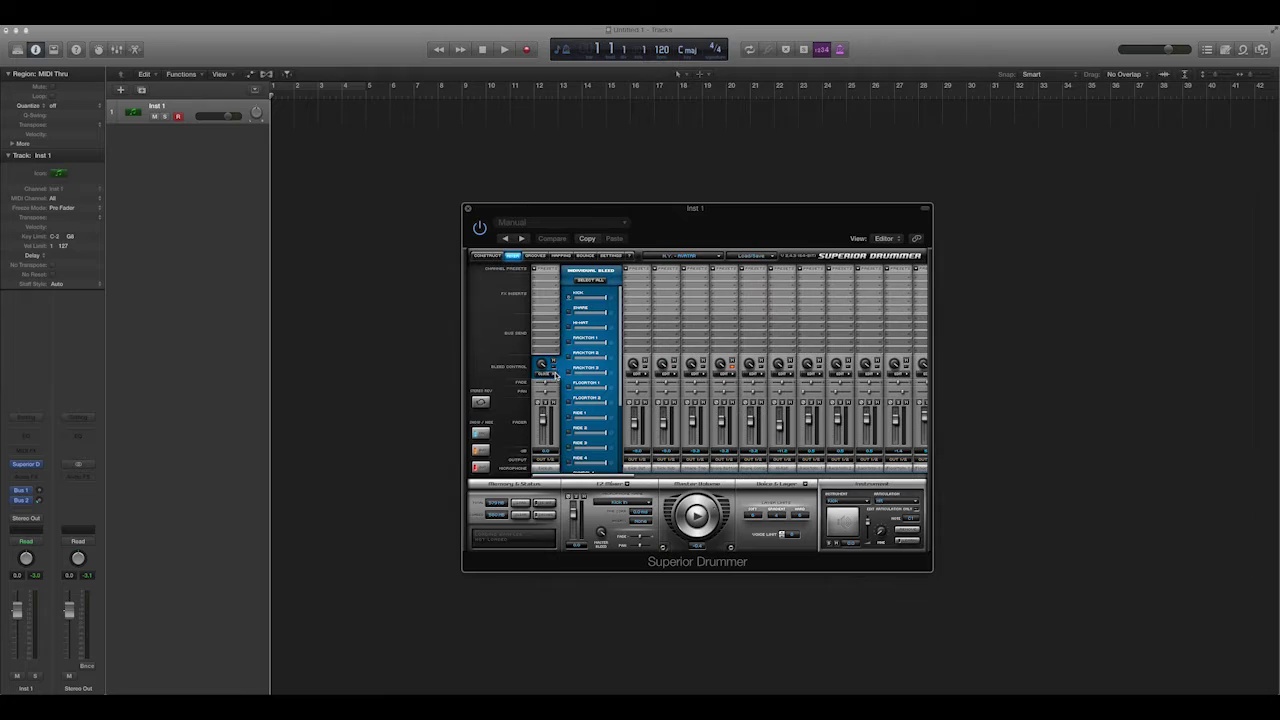
pyautogui.click(551, 374)
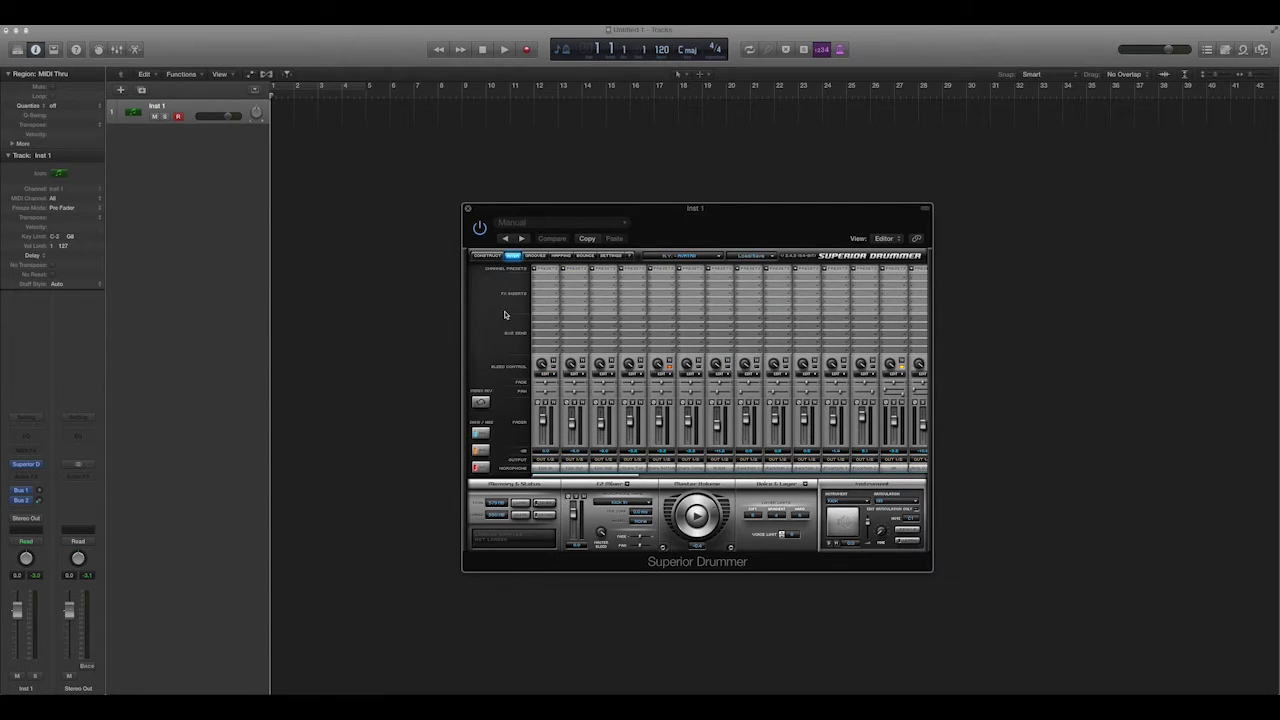
pyautogui.click(547, 375)
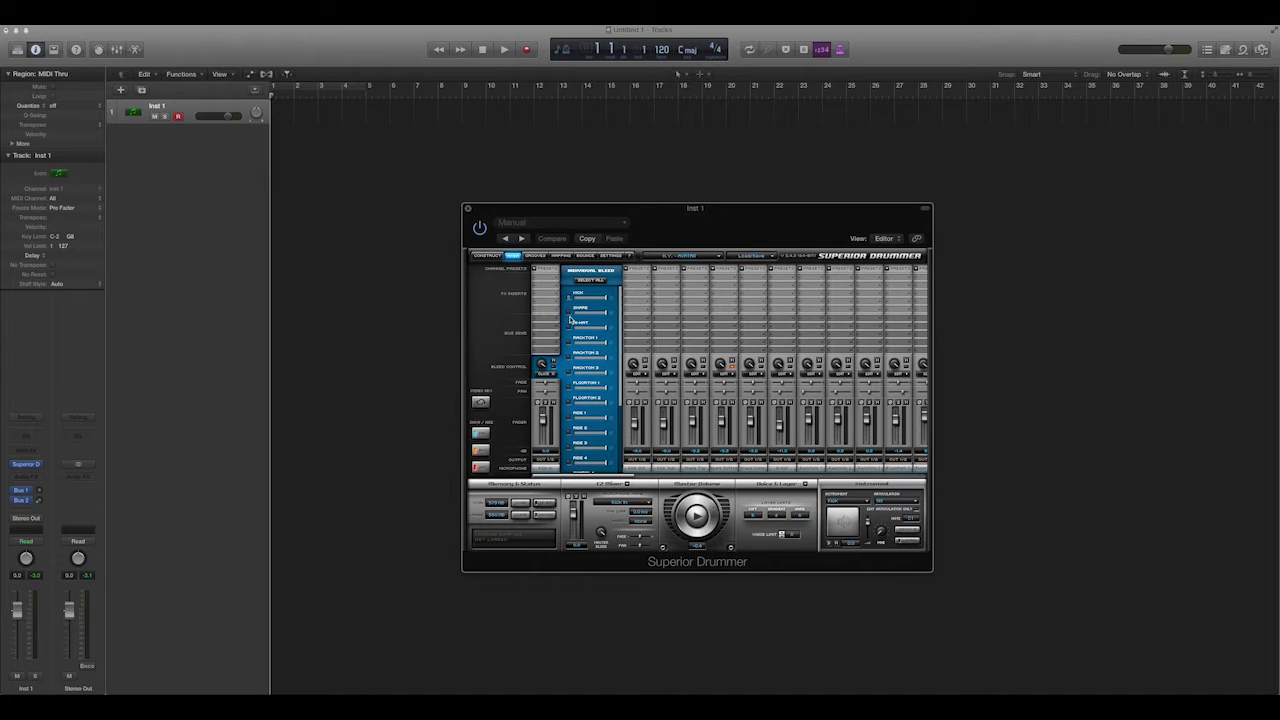
pyautogui.click(553, 377)
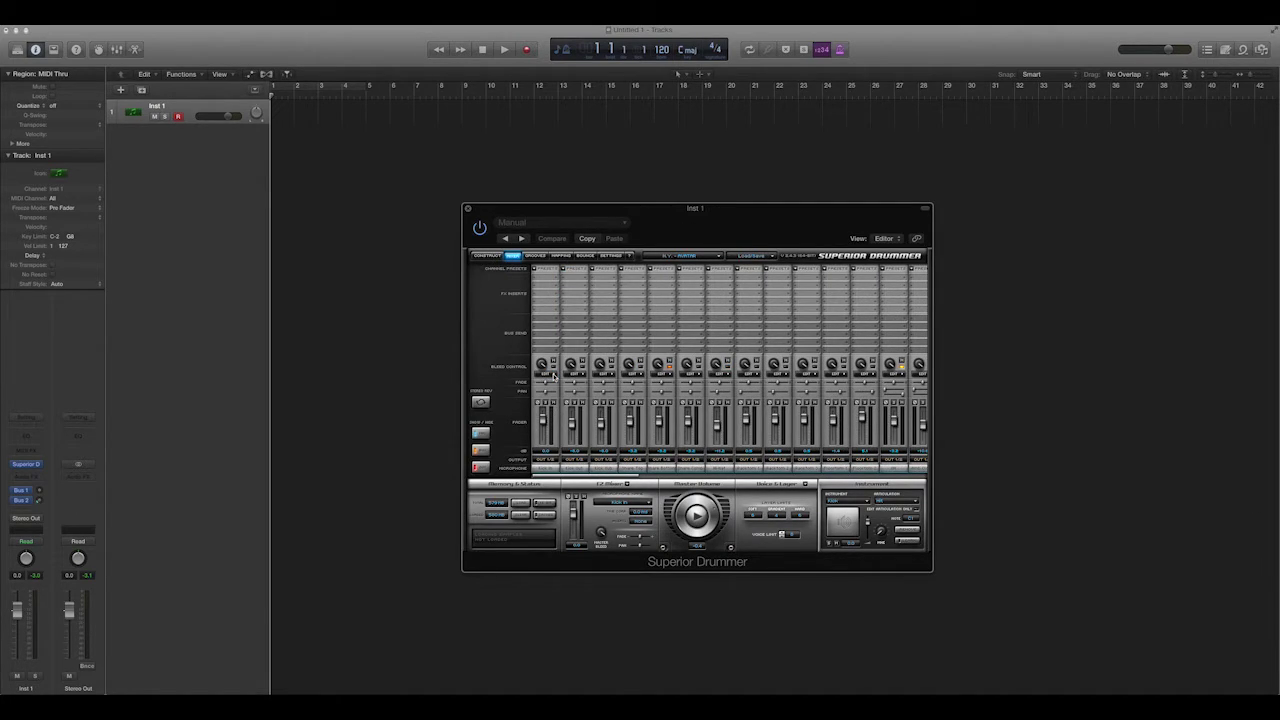
pyautogui.moveTo(701, 214); pyautogui.dragTo(812, 236)
pyautogui.moveTo(655, 233); pyautogui.dragTo(742, 236)
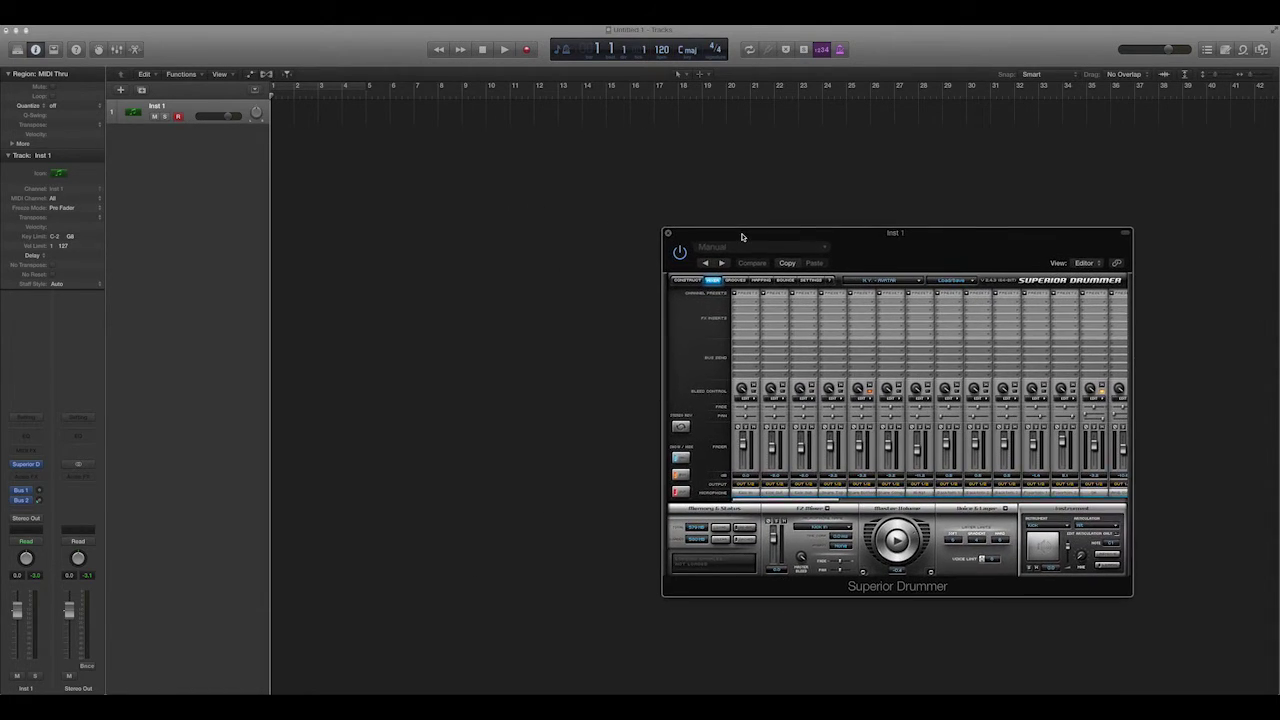
# Create an empty MIDI region on track 1 ending at bar 7 and start Cycle at bar 3
pyautogui.rightClick(327, 116)
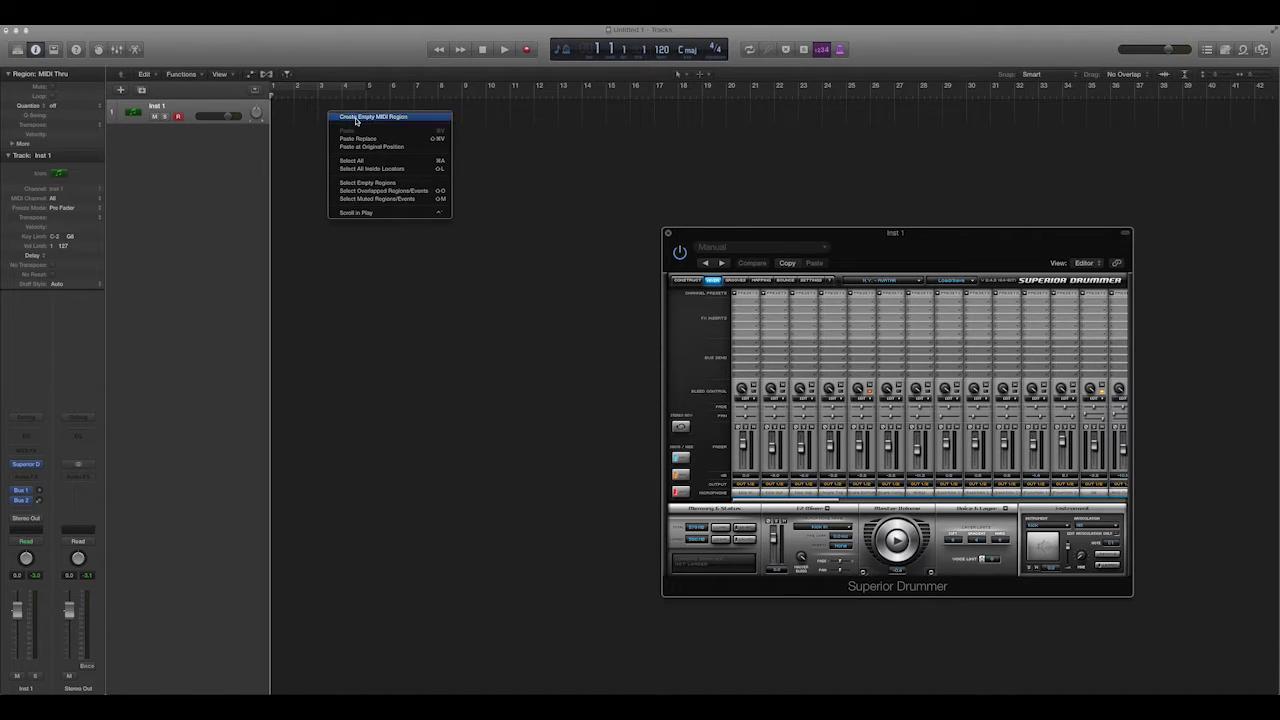
pyautogui.click(356, 121)
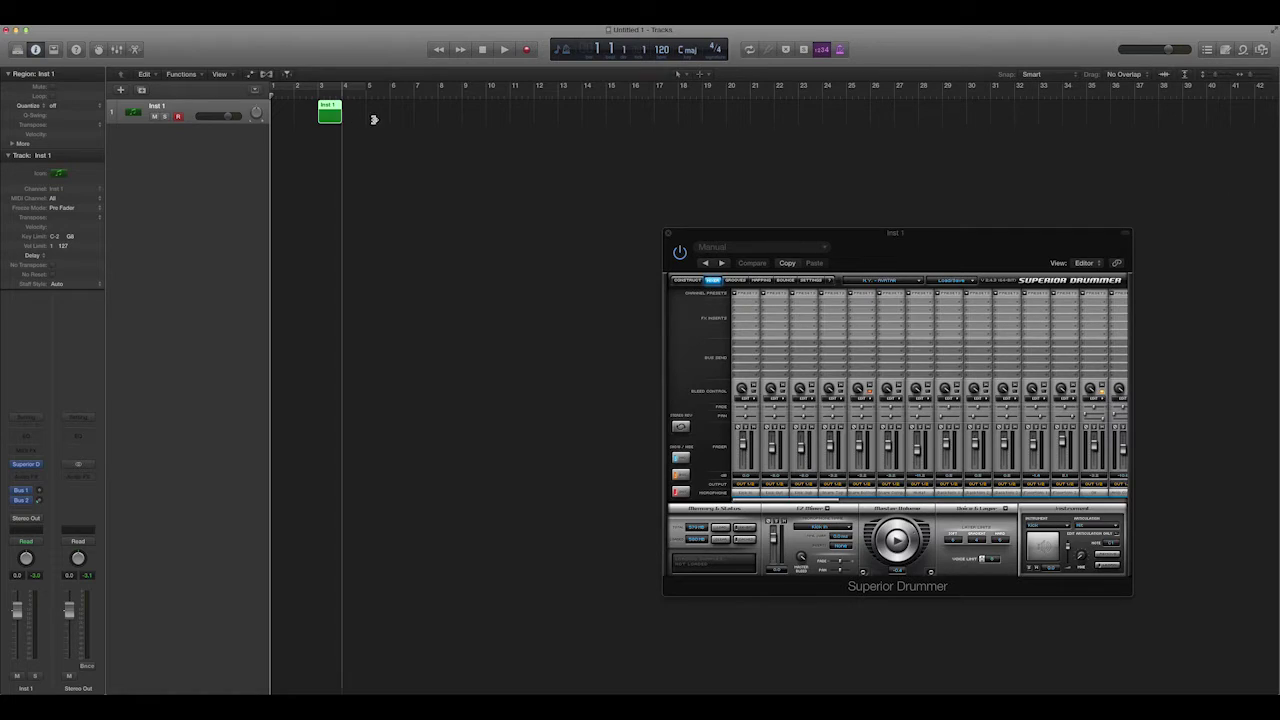
pyautogui.moveTo(373, 120); pyautogui.dragTo(413, 120)
pyautogui.click(334, 88)
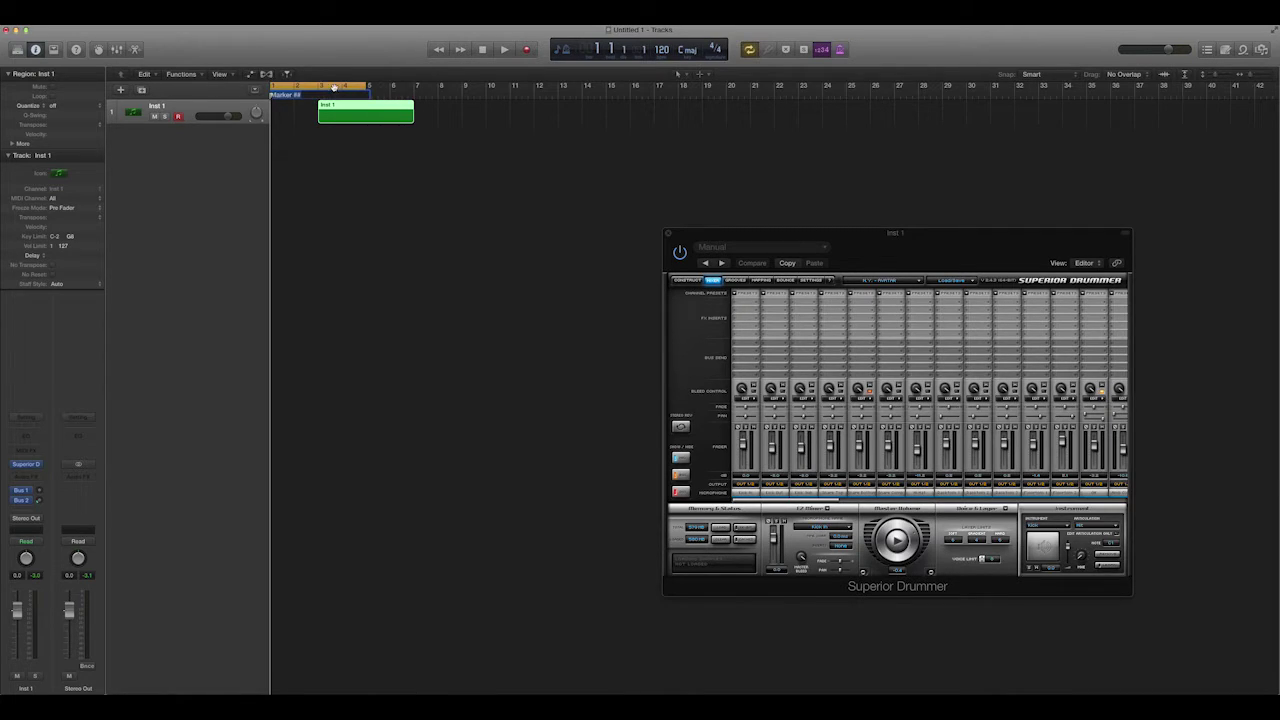
pyautogui.click(334, 88)
pyautogui.click(334, 88)
pyautogui.moveTo(334, 88); pyautogui.dragTo(381, 88)
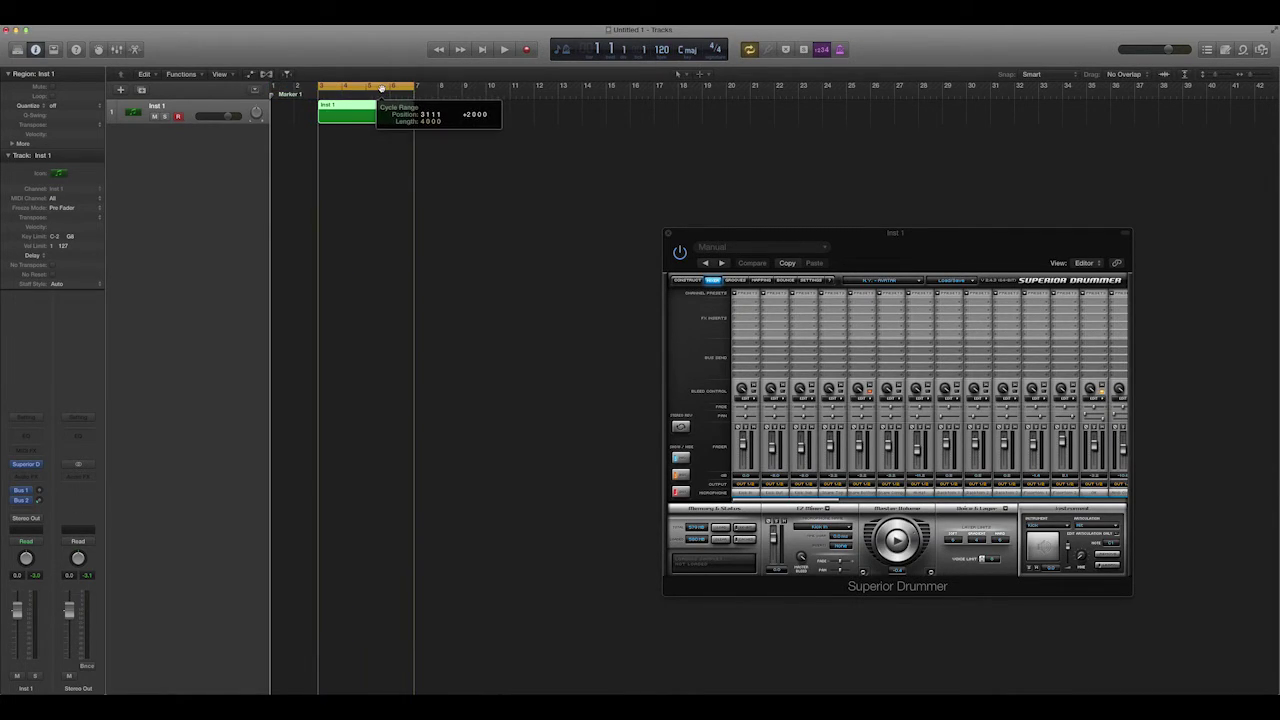
# Open the region in the Piano Roll, end the cycle at bar 5, and enlarge the editor
pyautogui.click(400, 149)
pyautogui.doubleClick(388, 116)
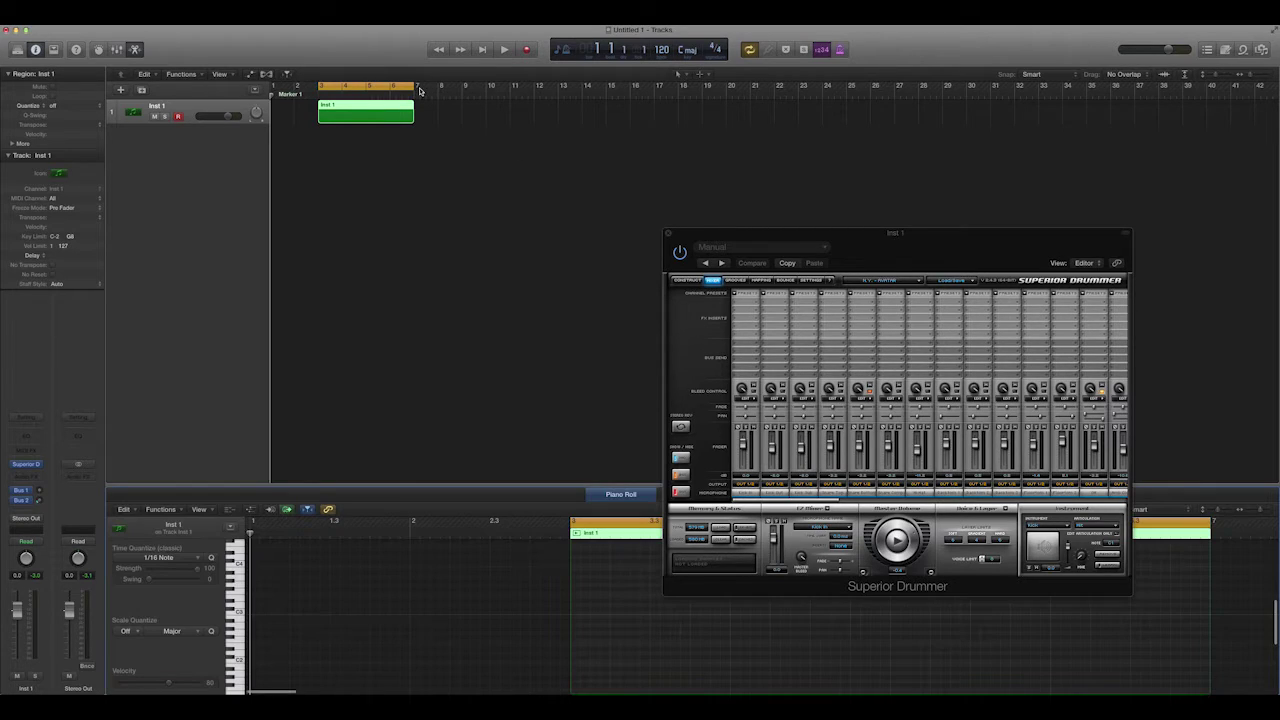
pyautogui.moveTo(420, 91); pyautogui.dragTo(369, 91)
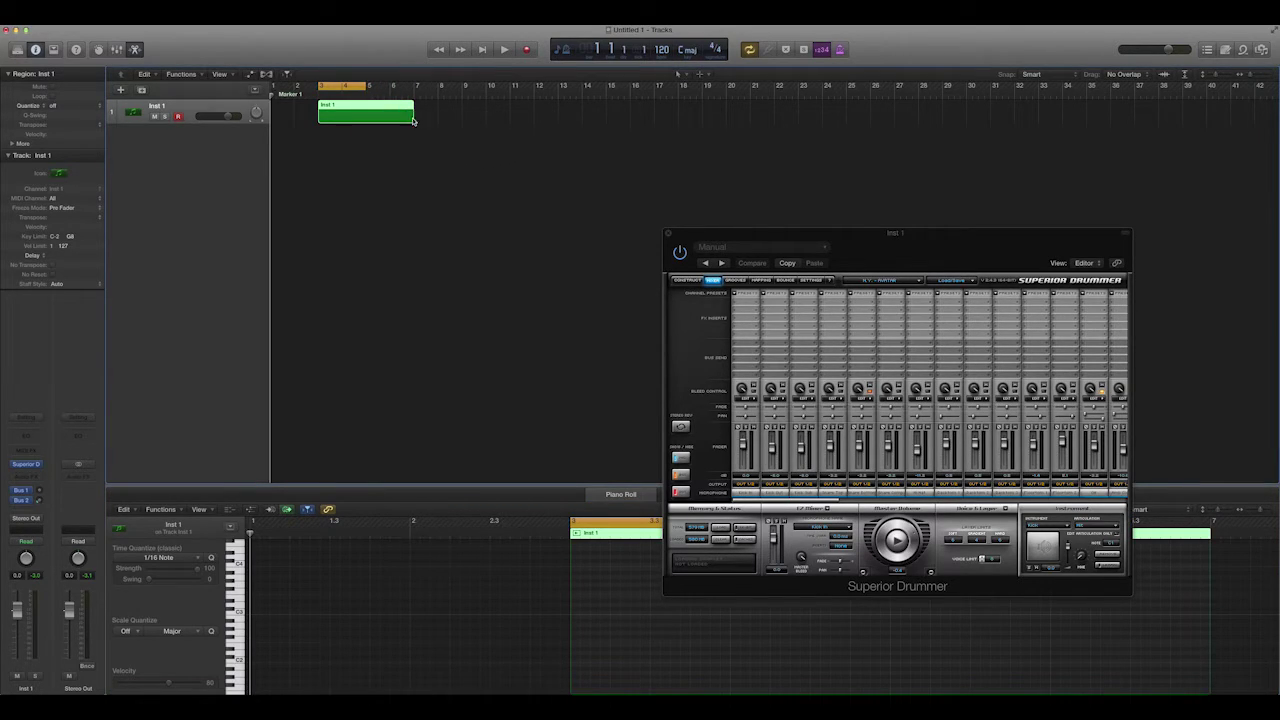
pyautogui.moveTo(729, 234); pyautogui.dragTo(781, 131)
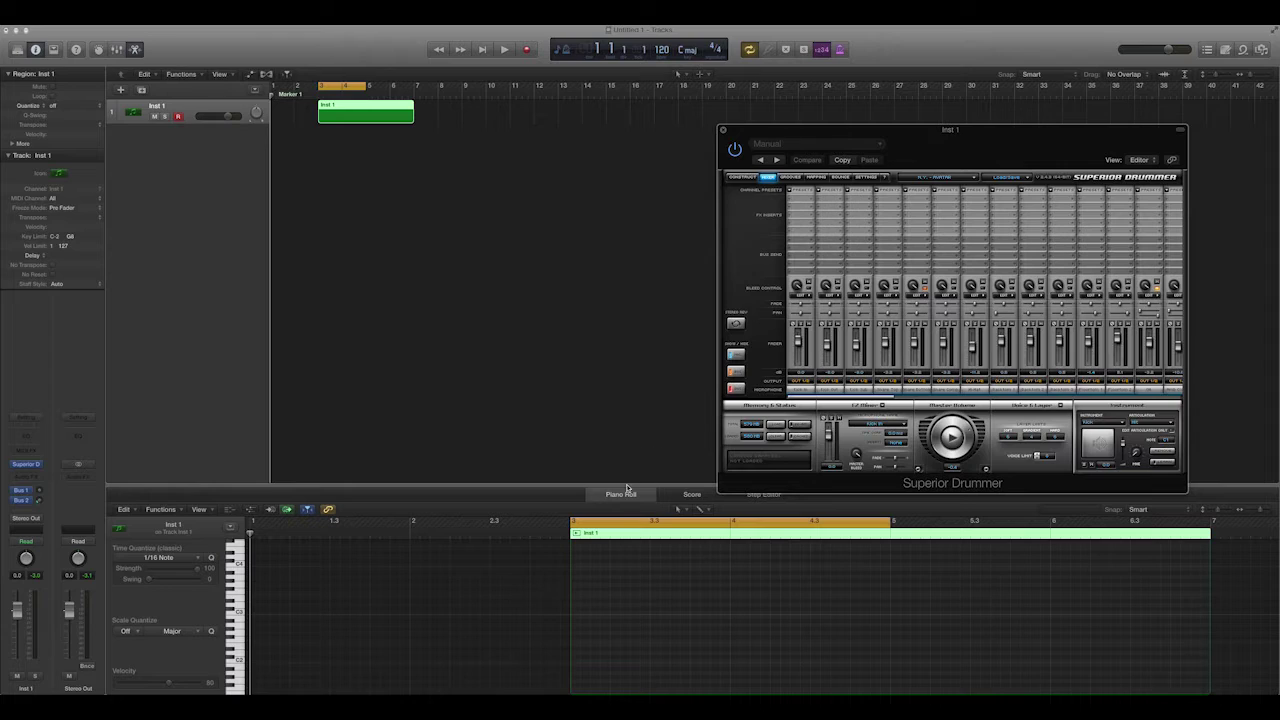
pyautogui.click(620, 410)
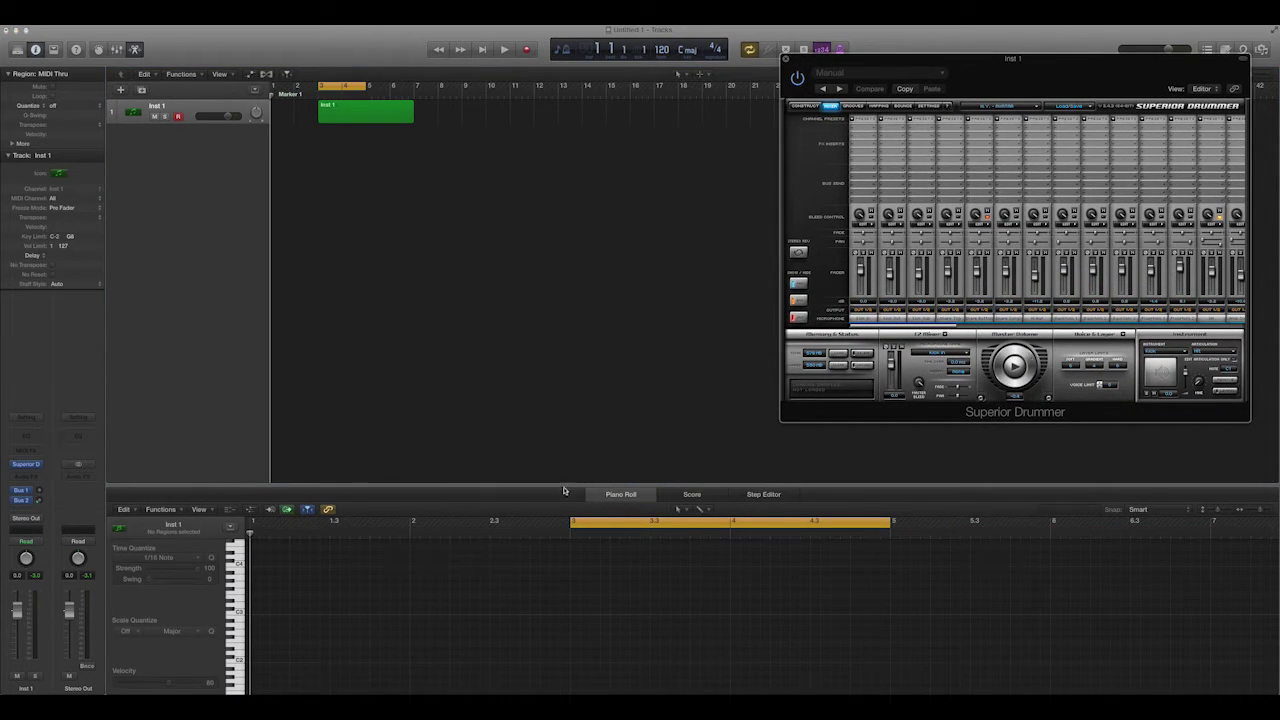
pyautogui.click(577, 480)
pyautogui.moveTo(575, 484); pyautogui.dragTo(582, 433)
pyautogui.click(562, 540)
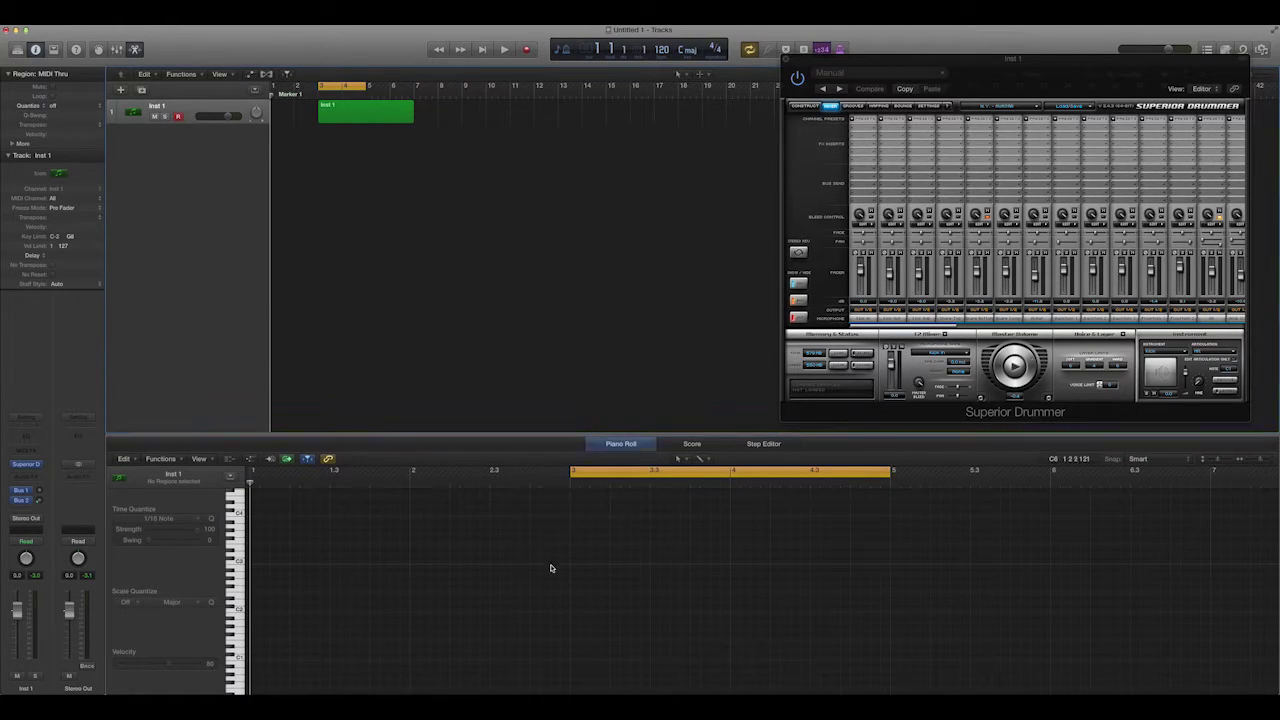
pyautogui.hscroll(5, 663, 591)
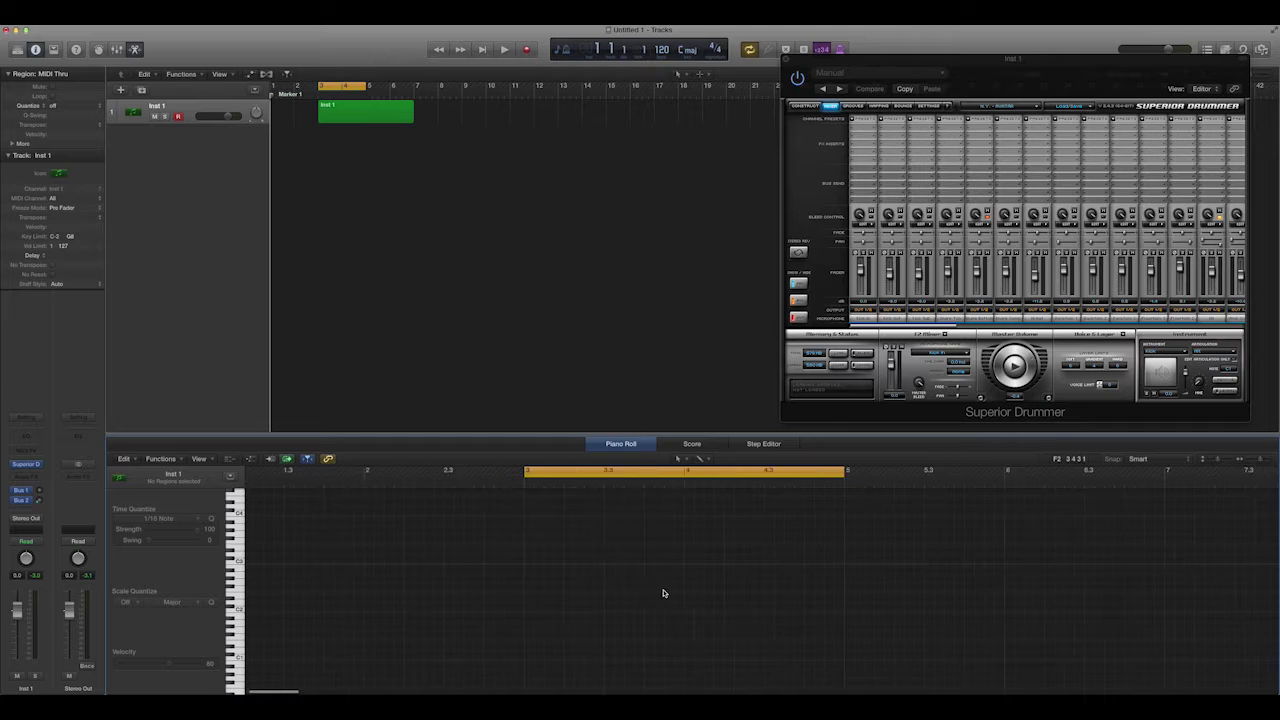
pyautogui.click(366, 112)
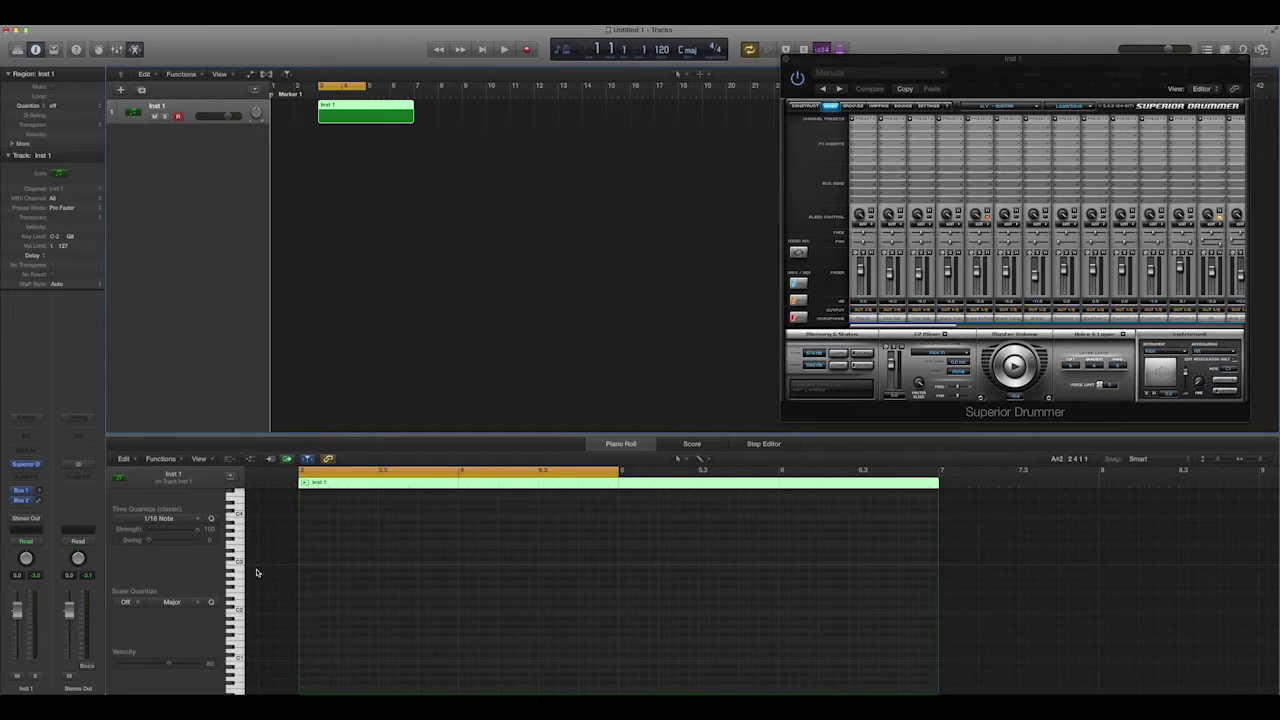
# Show Superior Drummer's Construct kit view and audition low Piano Roll keys to find the kick
pyautogui.click(806, 106)
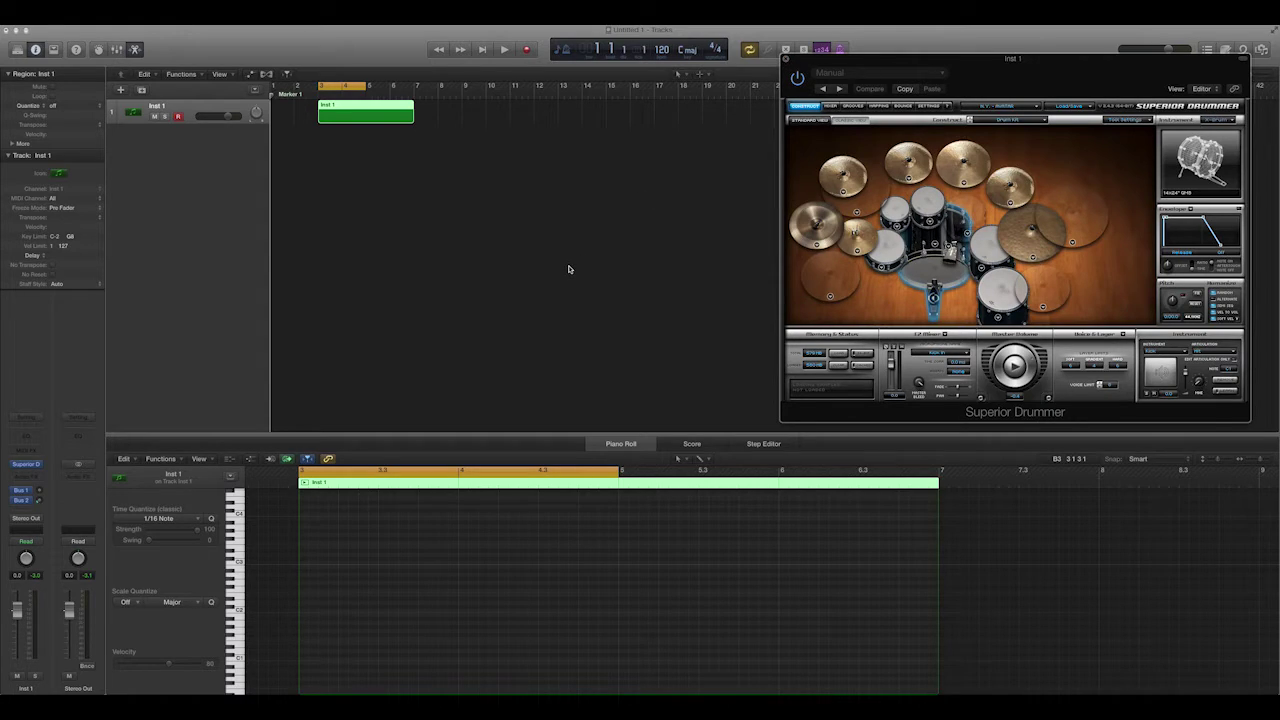
pyautogui.click(353, 524)
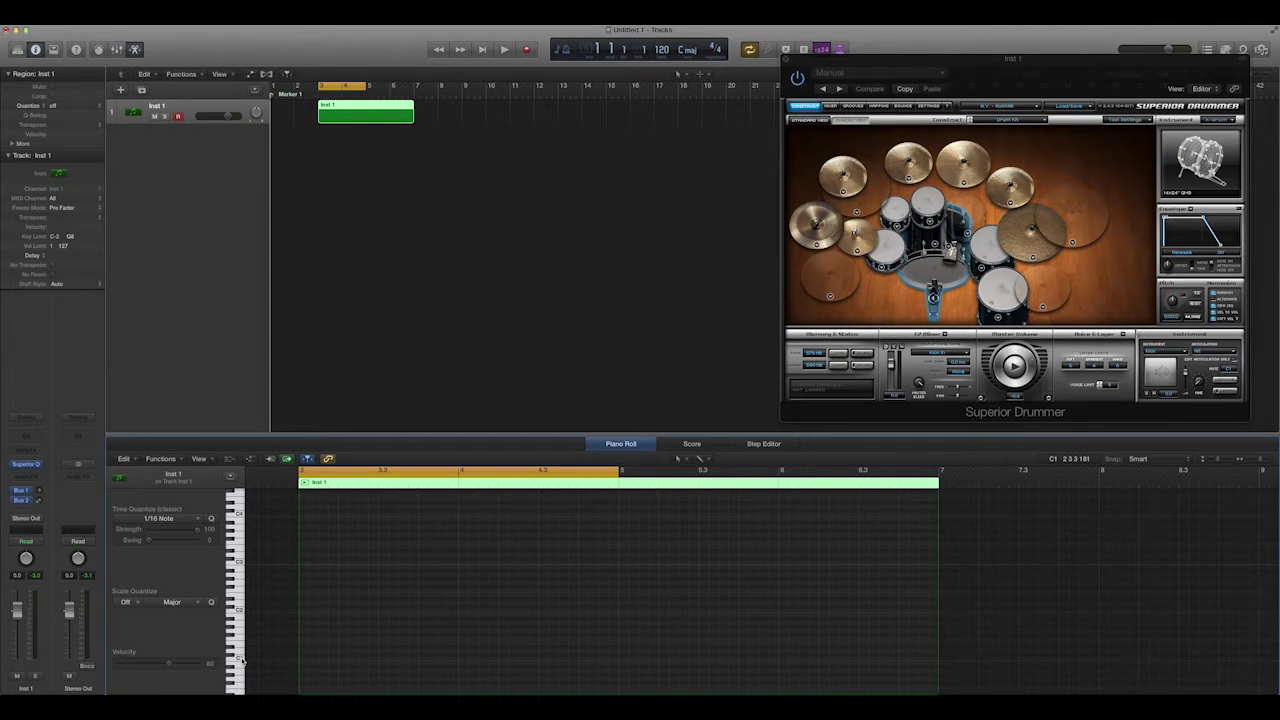
pyautogui.click(241, 660)
pyautogui.click(243, 661)
pyautogui.click(232, 657)
pyautogui.click(232, 657)
pyautogui.click(243, 658)
pyautogui.click(240, 665)
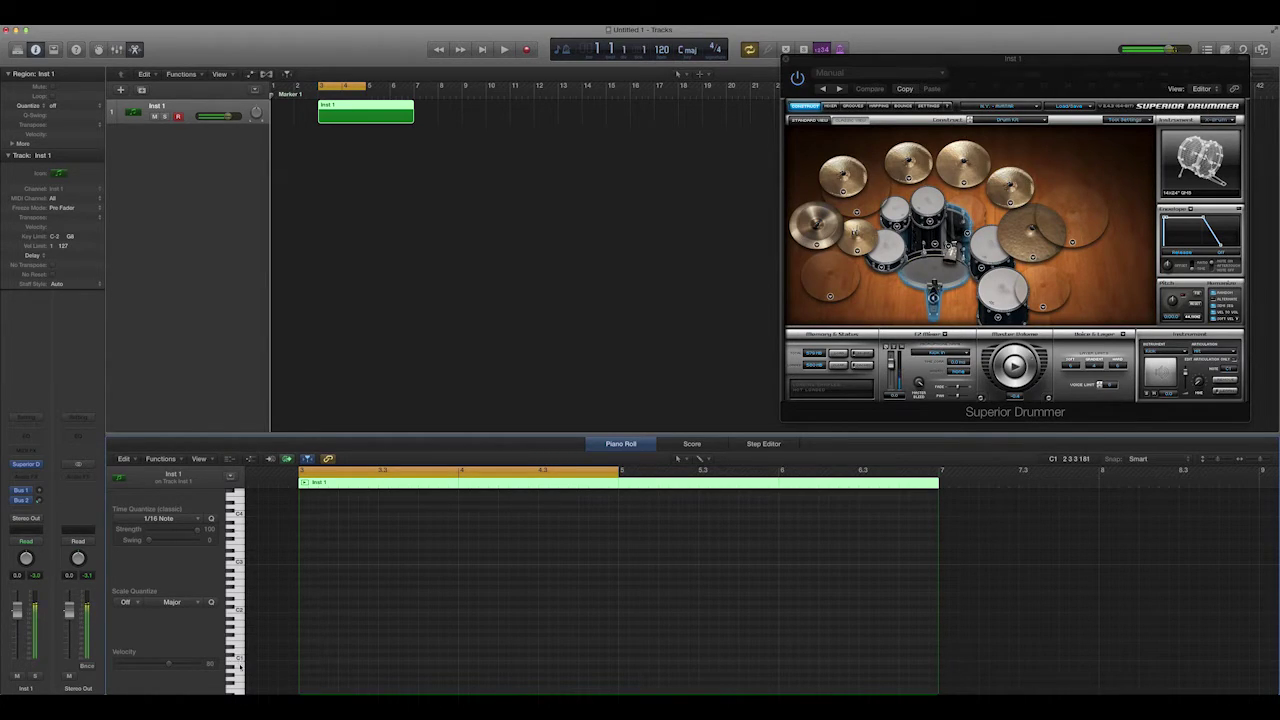
# Confirm the kick is C1 and add a note at the start of bar 3
pyautogui.scroll(-1, 272, 660)
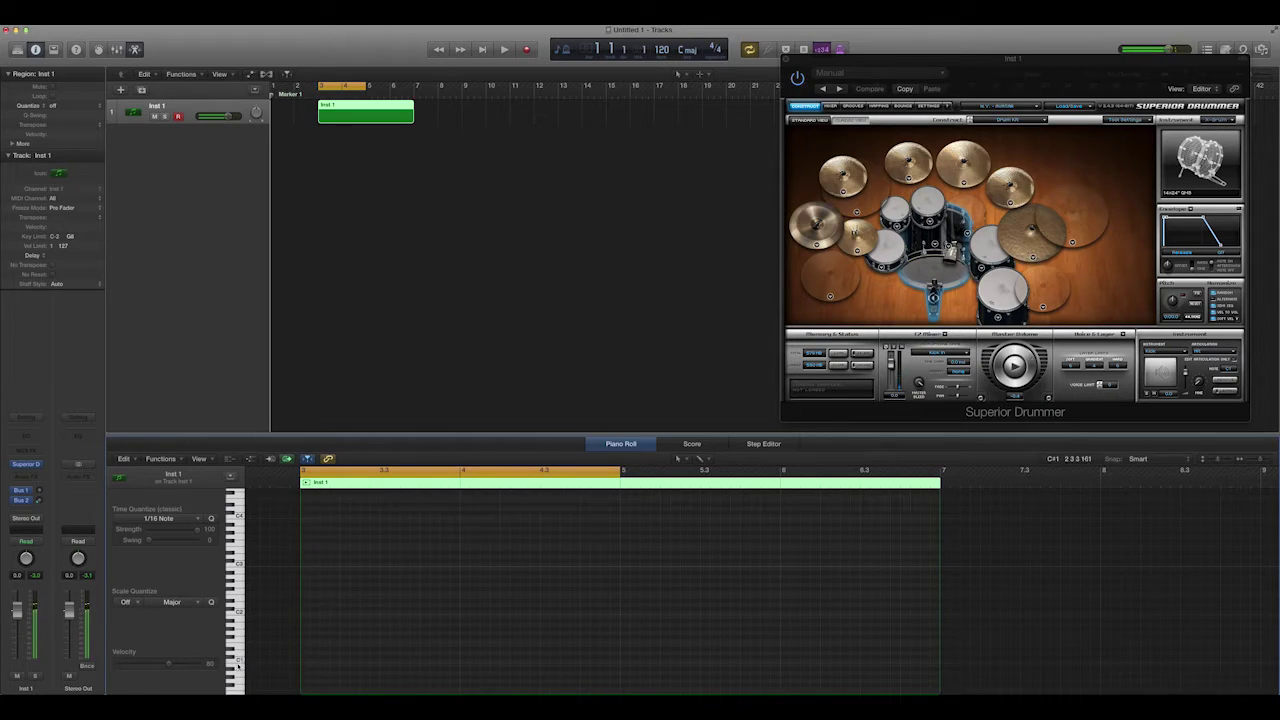
pyautogui.click(240, 662)
pyautogui.click(240, 662)
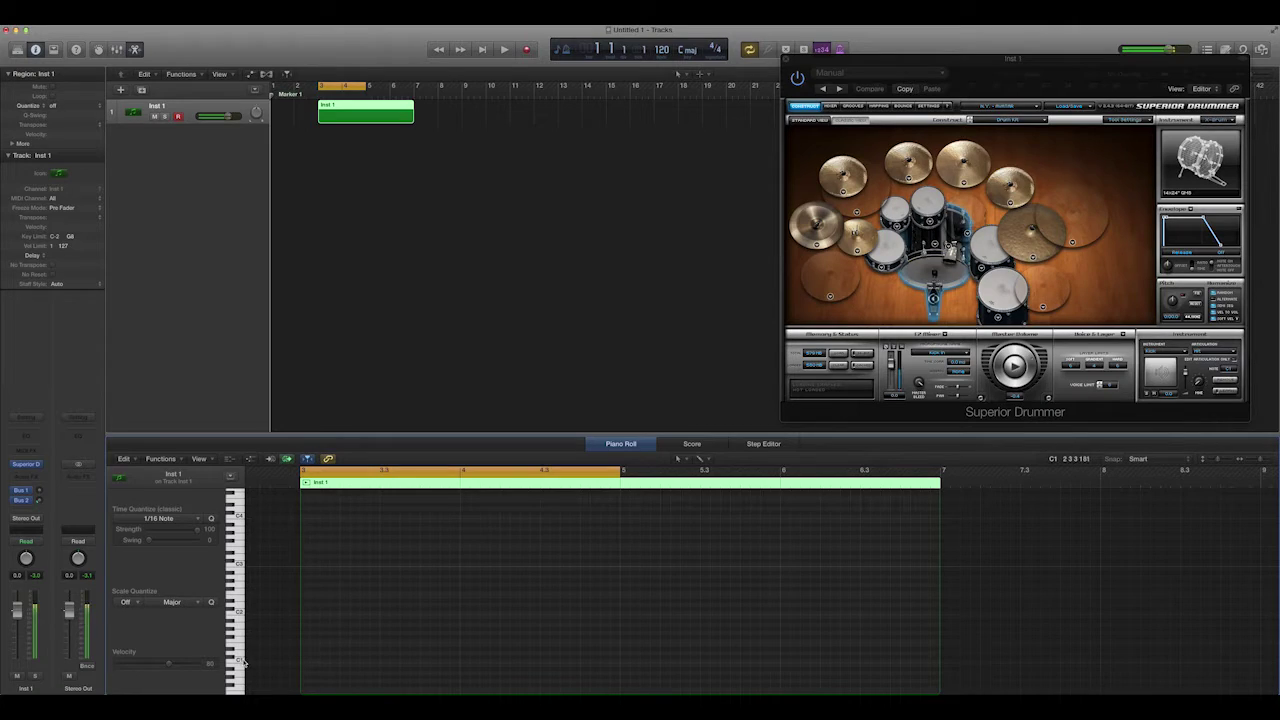
pyautogui.click(241, 665)
pyautogui.click(241, 663)
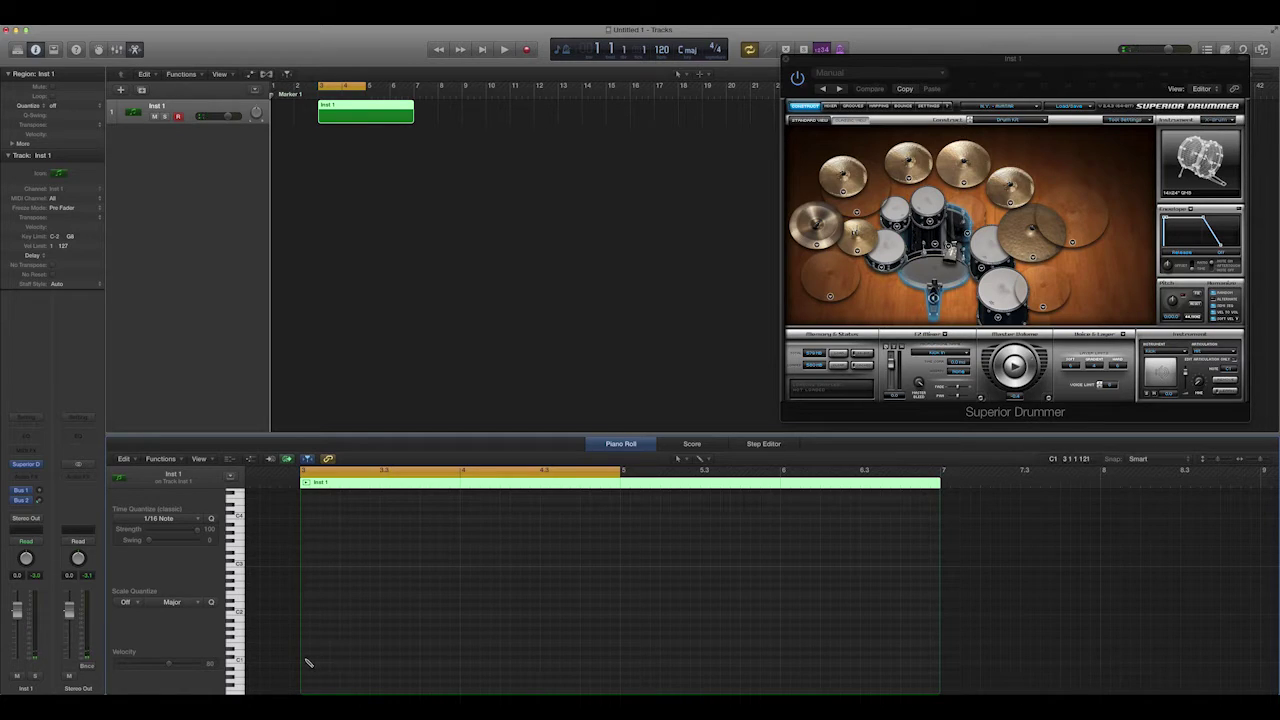
pyautogui.click(306, 661)
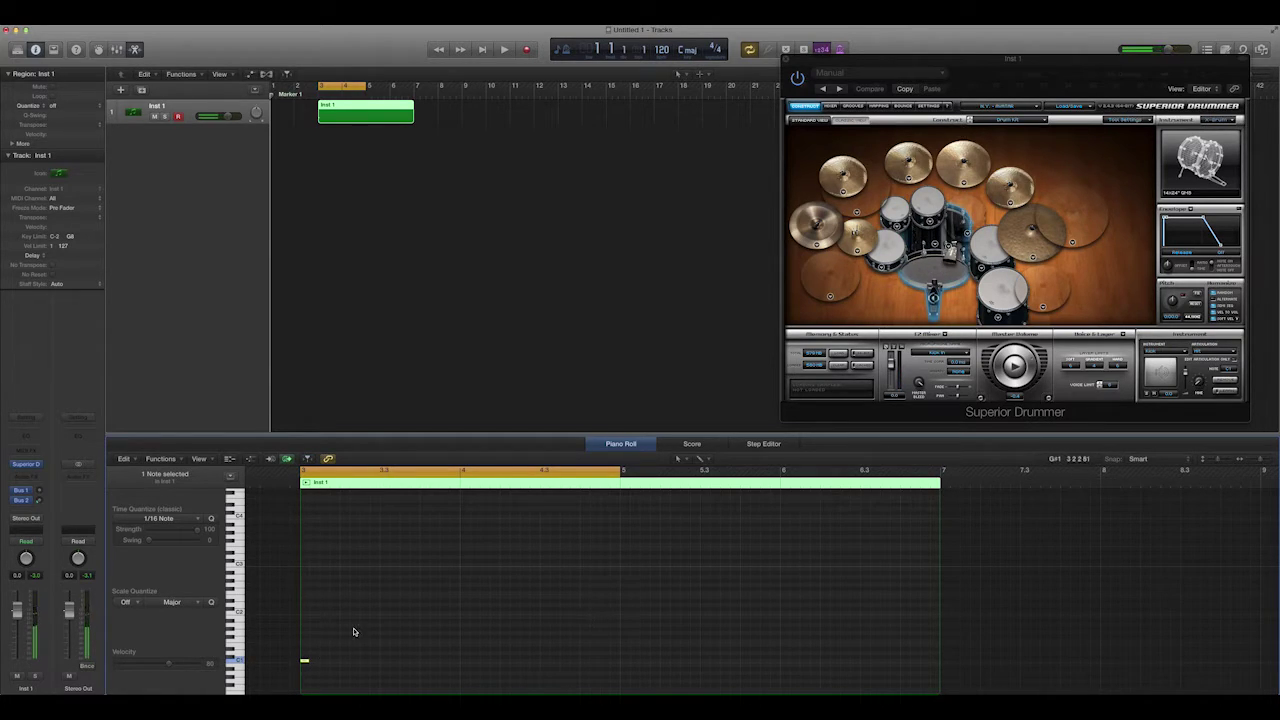
pyautogui.click(335, 648)
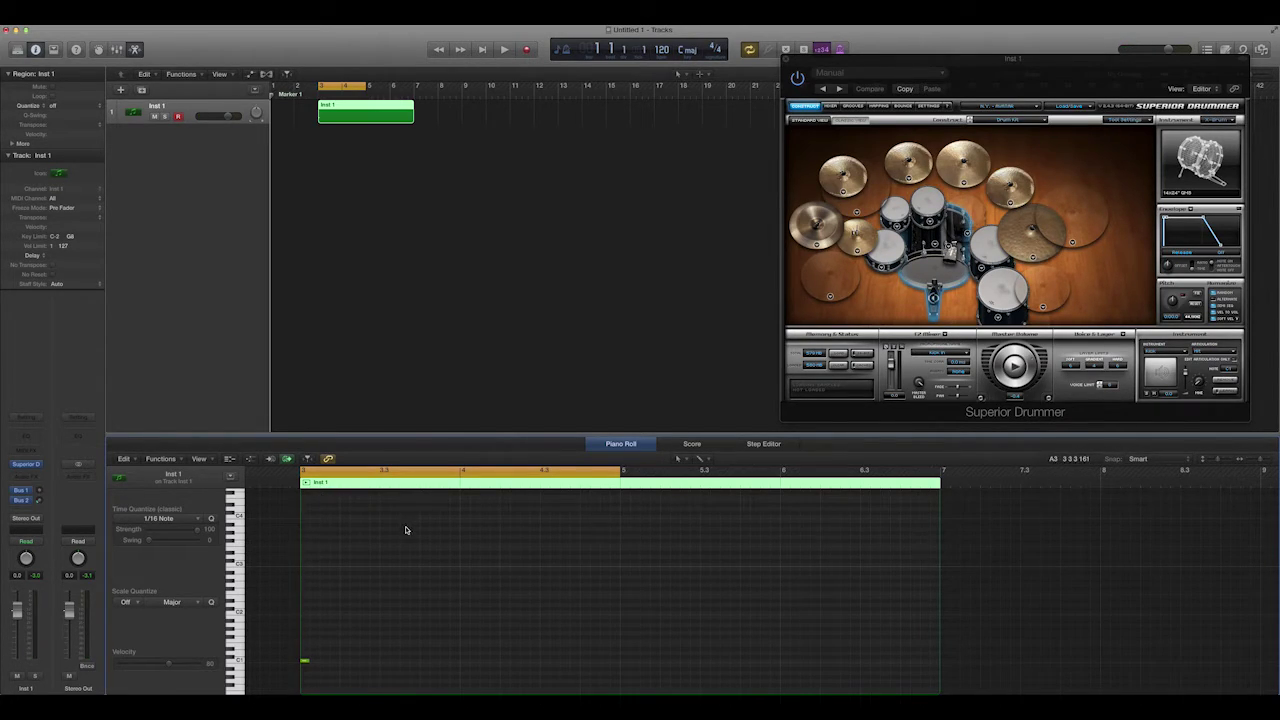
pyautogui.click(340, 94)
pyautogui.press('space')
pyautogui.press('space')
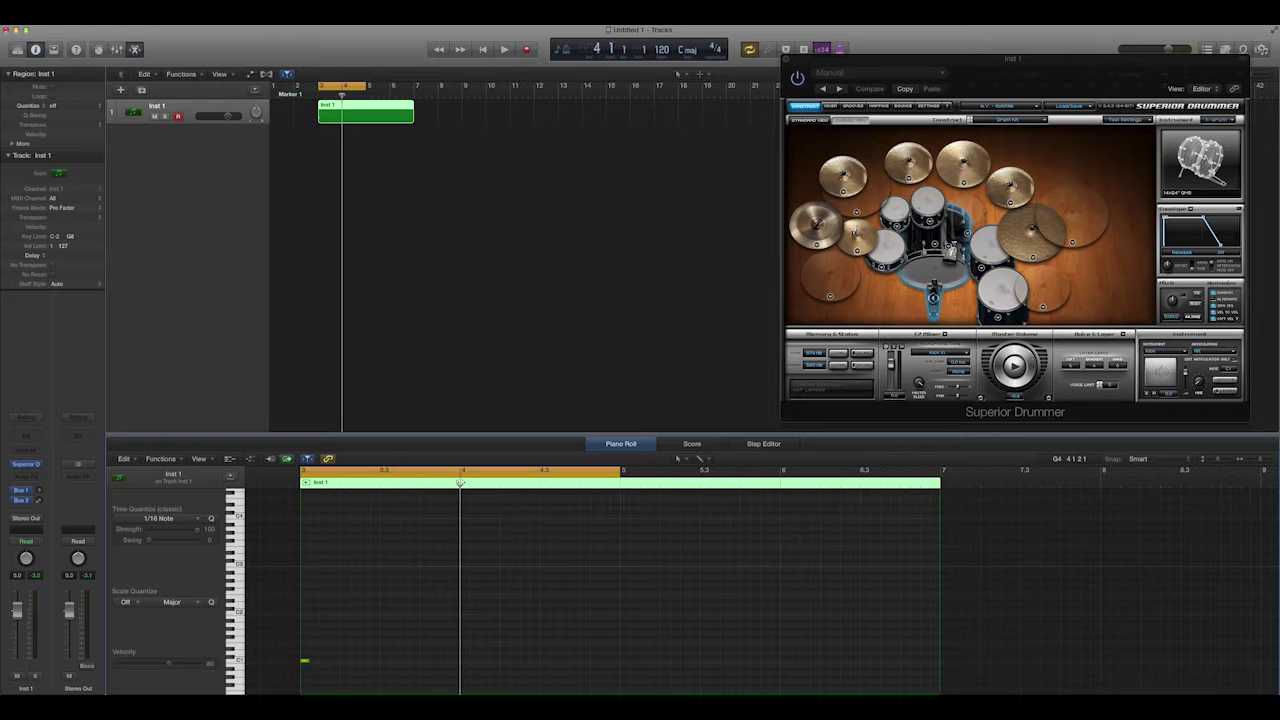
pyautogui.click(620, 484)
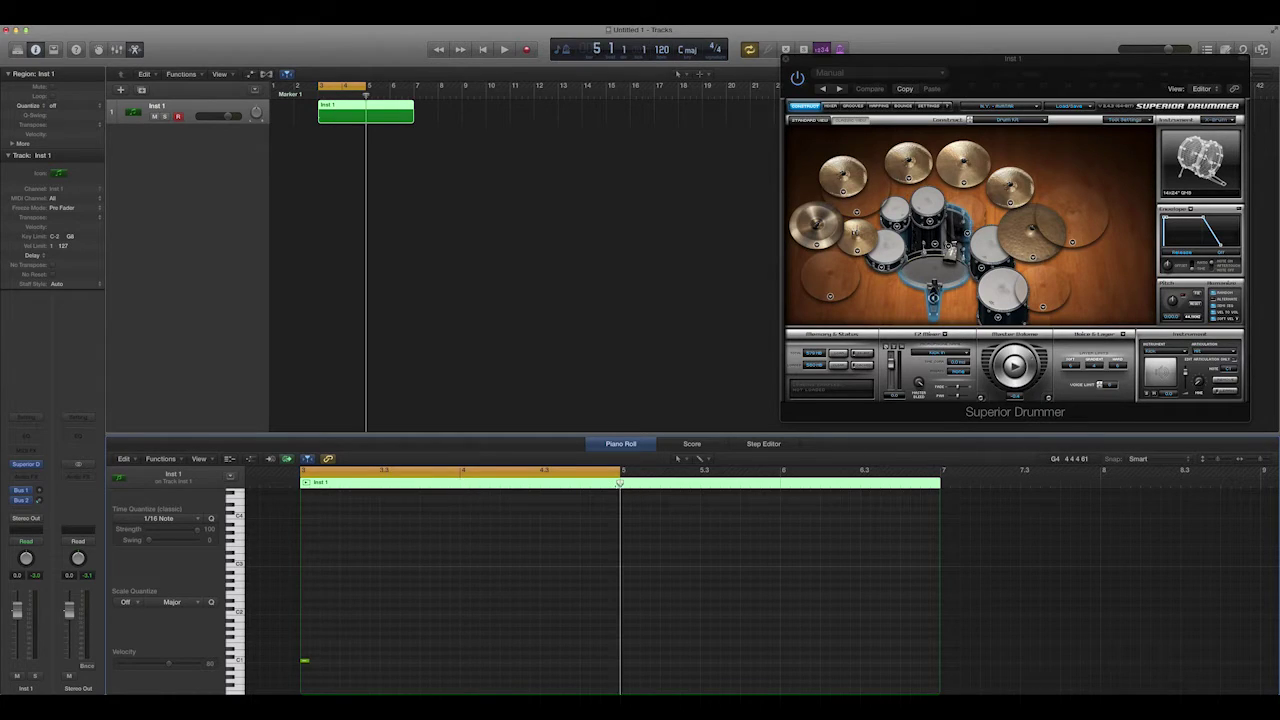
pyautogui.click(458, 486)
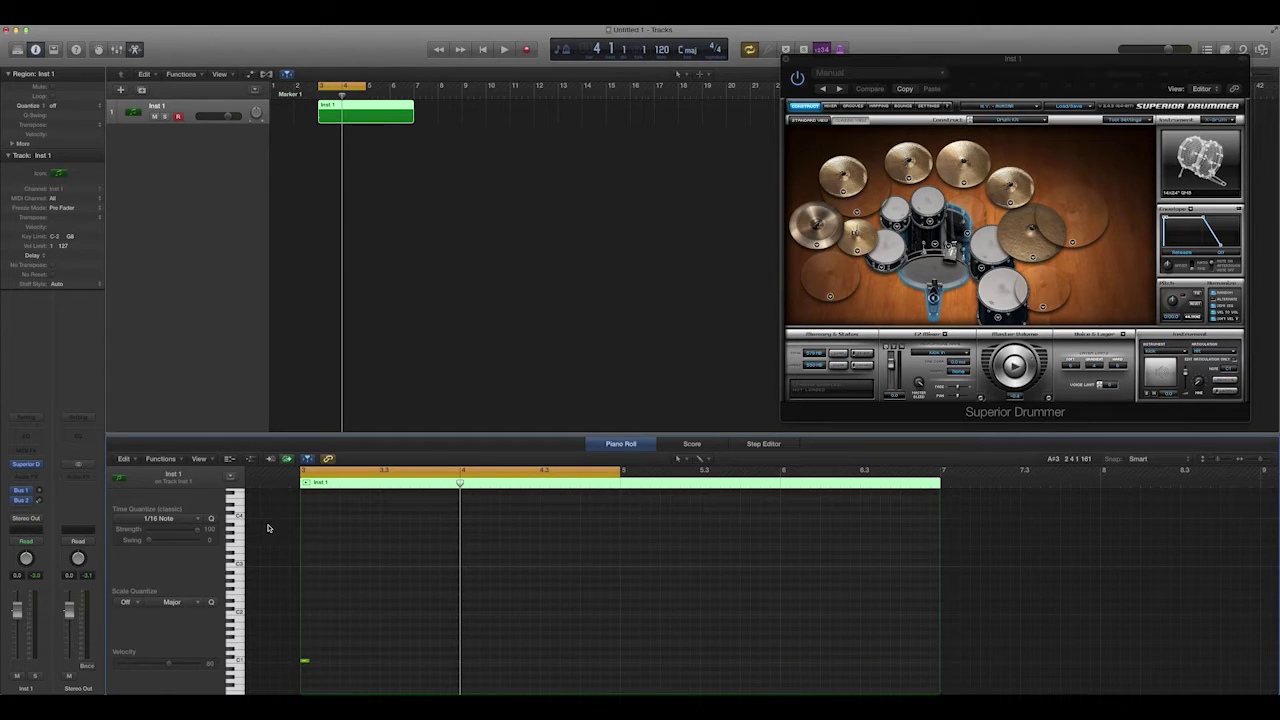
pyautogui.press('super+k')
pyautogui.press('a')
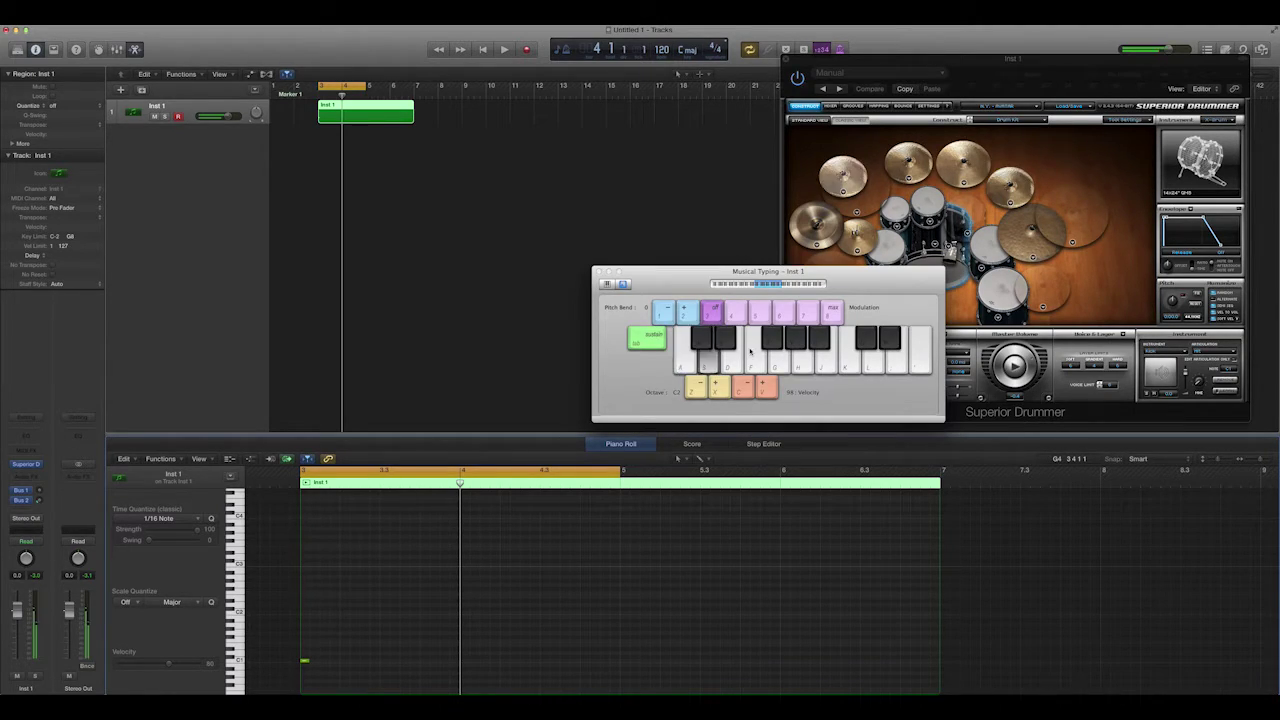
pyautogui.click(750, 351)
pyautogui.press('super+k')
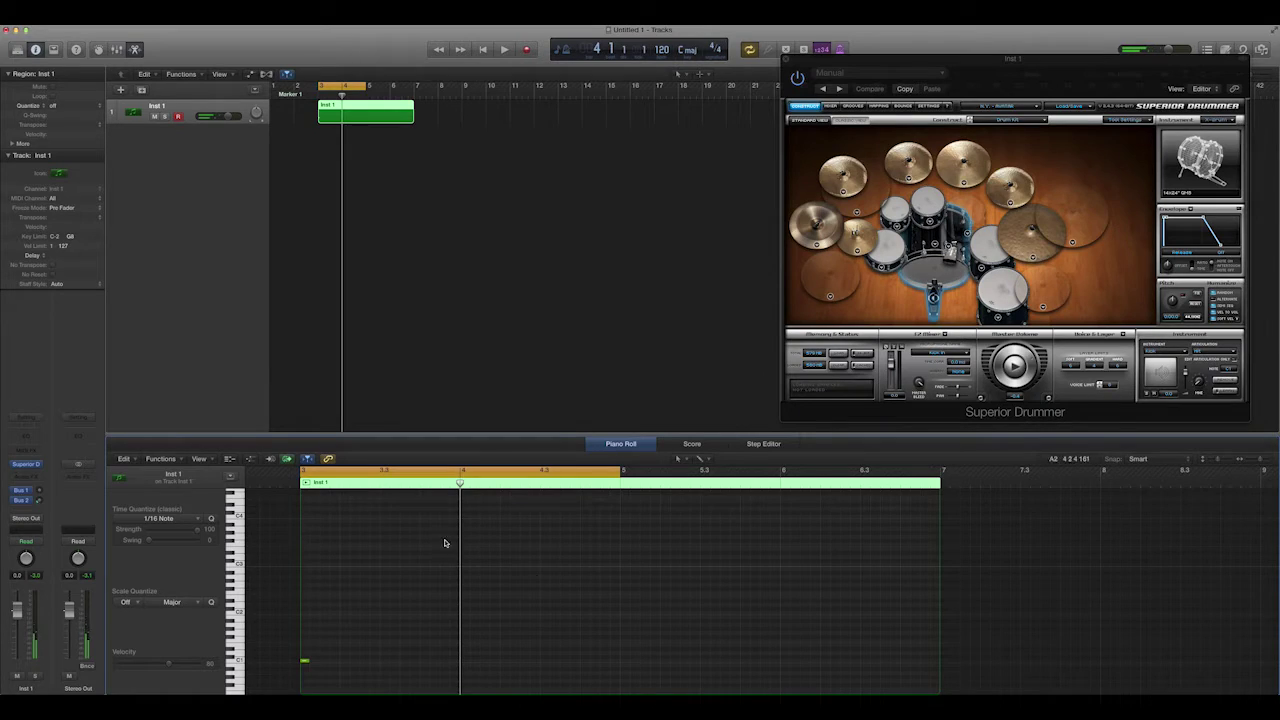
pyautogui.click(466, 358)
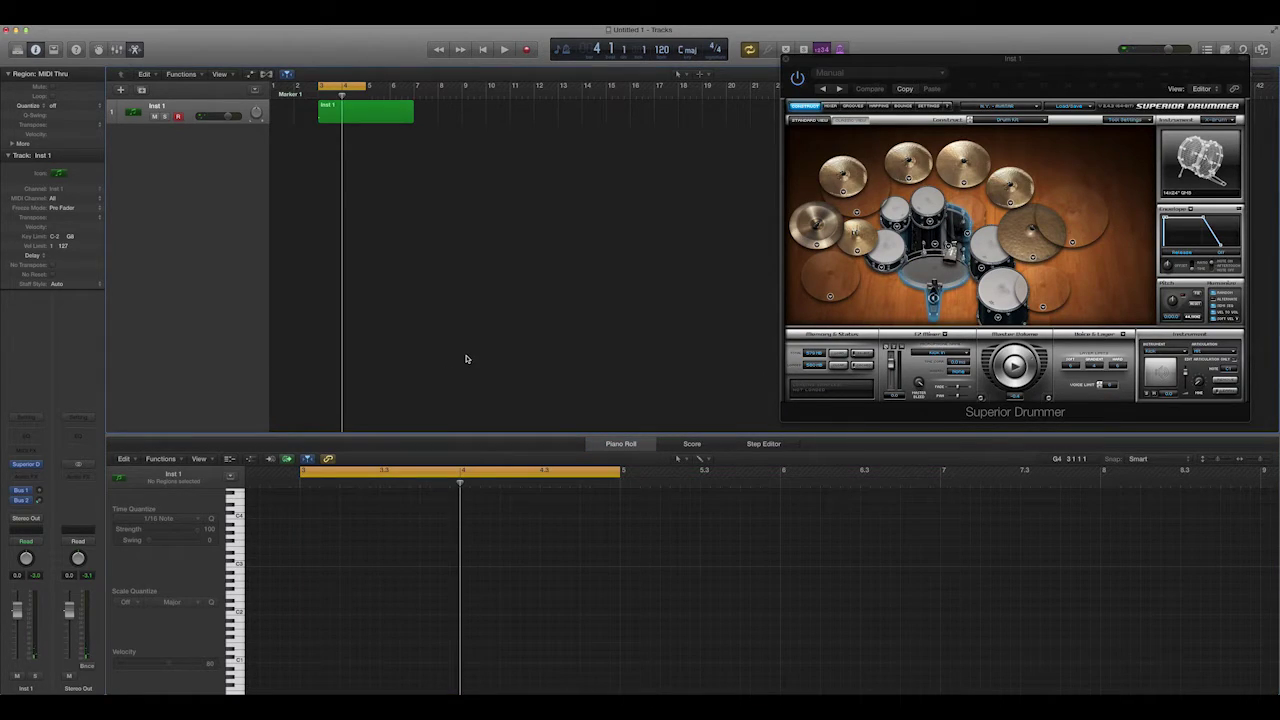
pyautogui.click(403, 119)
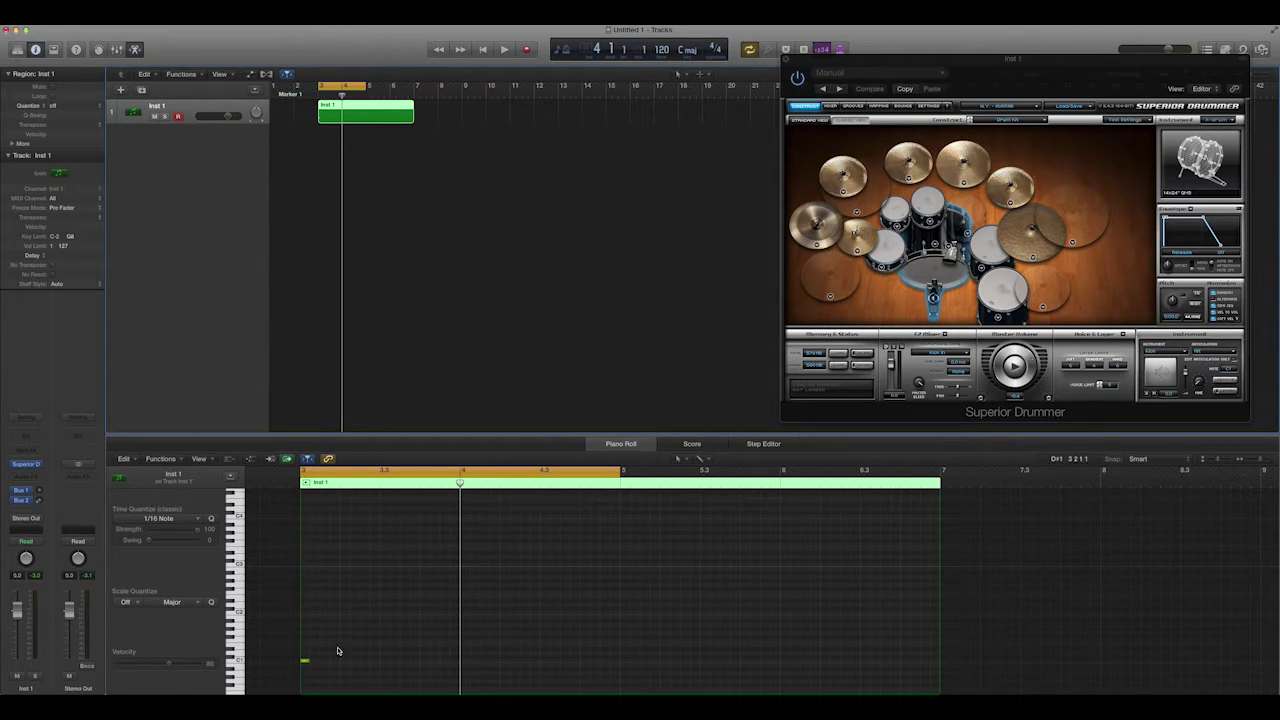
# Audition and lengthen the bar-3 kick, play it back, then redraw it as a short C1 note
pyautogui.click(305, 665)
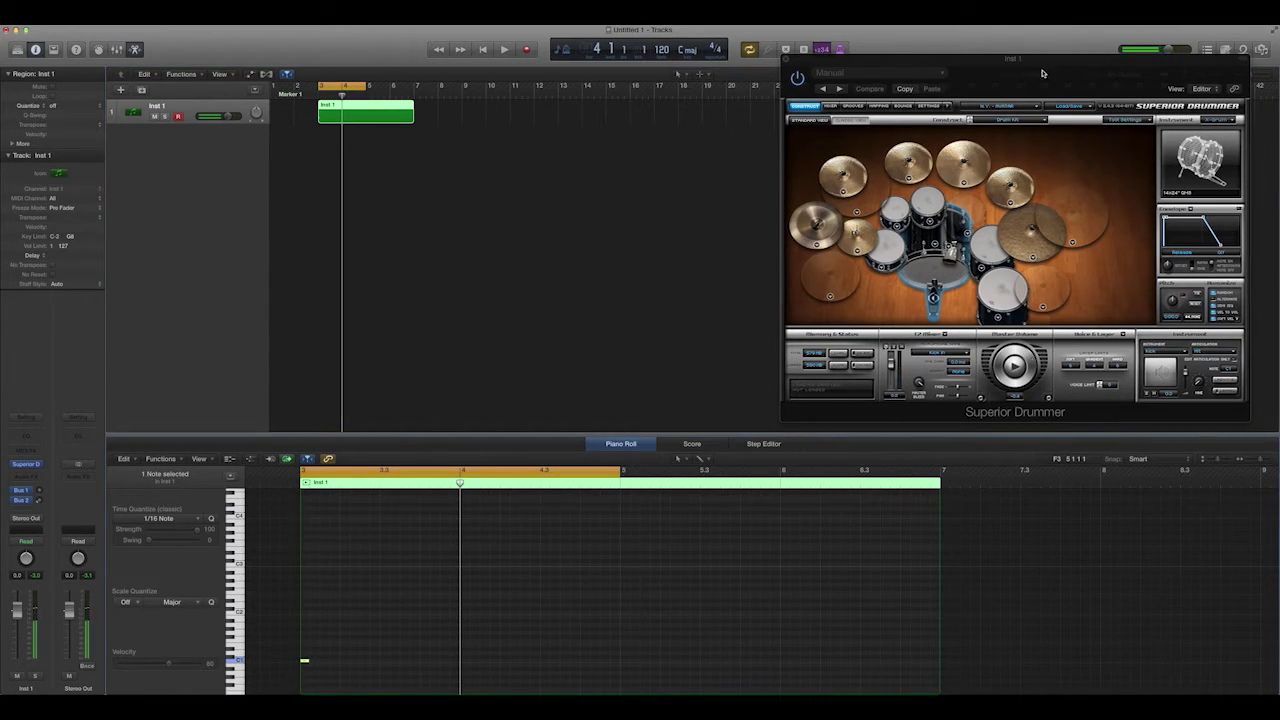
pyautogui.moveTo(1042, 73); pyautogui.dragTo(855, 93)
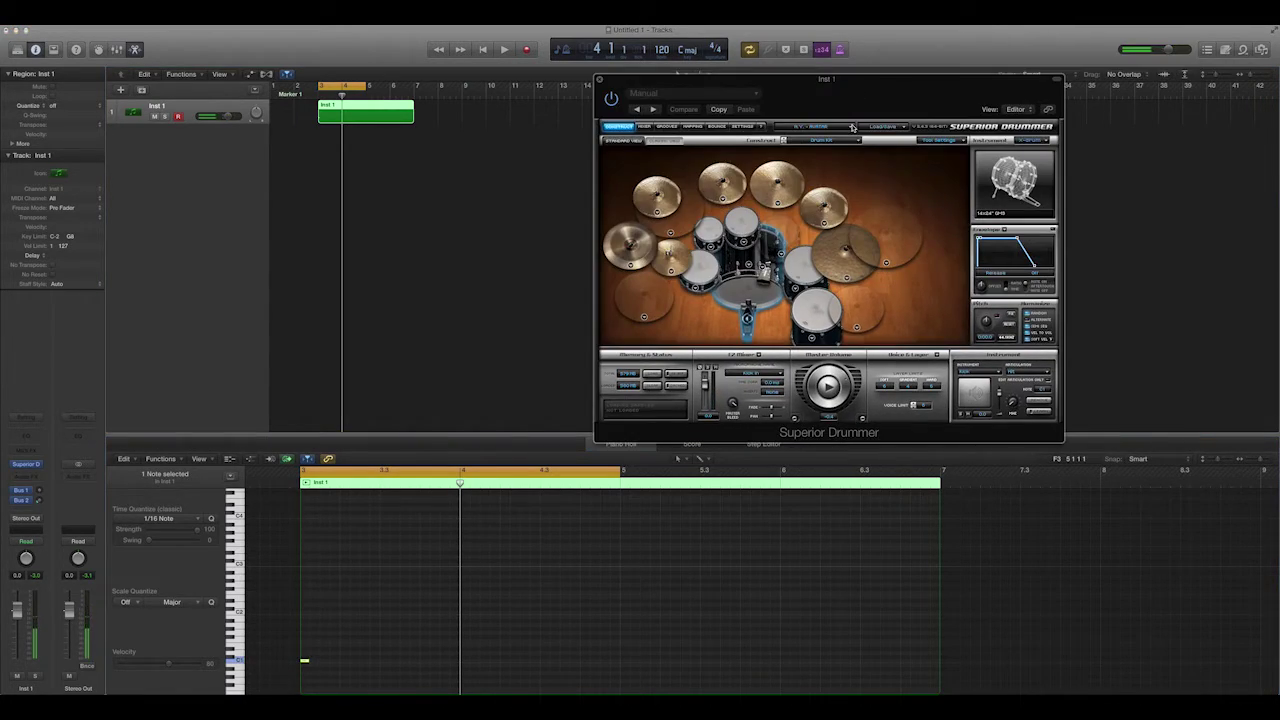
pyautogui.click(308, 663)
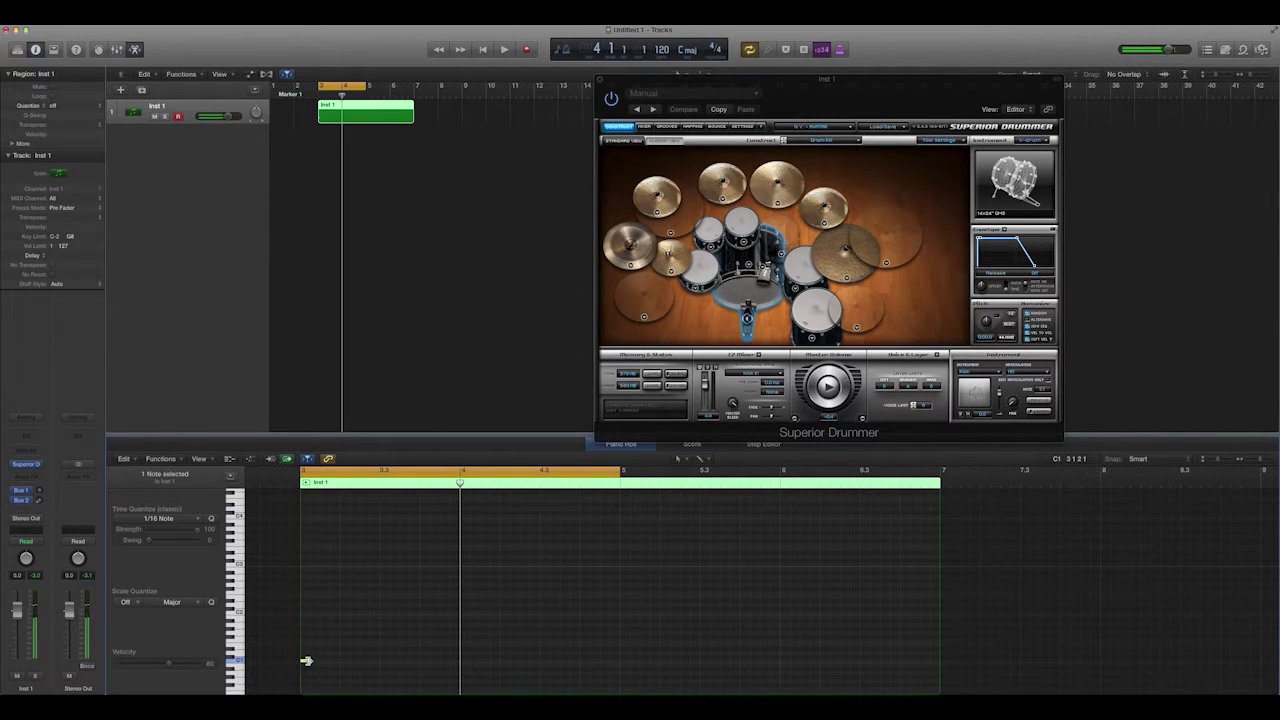
pyautogui.moveTo(306, 661)
pyautogui.mouseDown()
pyautogui.moveTo(371, 668)
pyautogui.moveTo(305, 664)
pyautogui.mouseUp()
pyautogui.press('space')
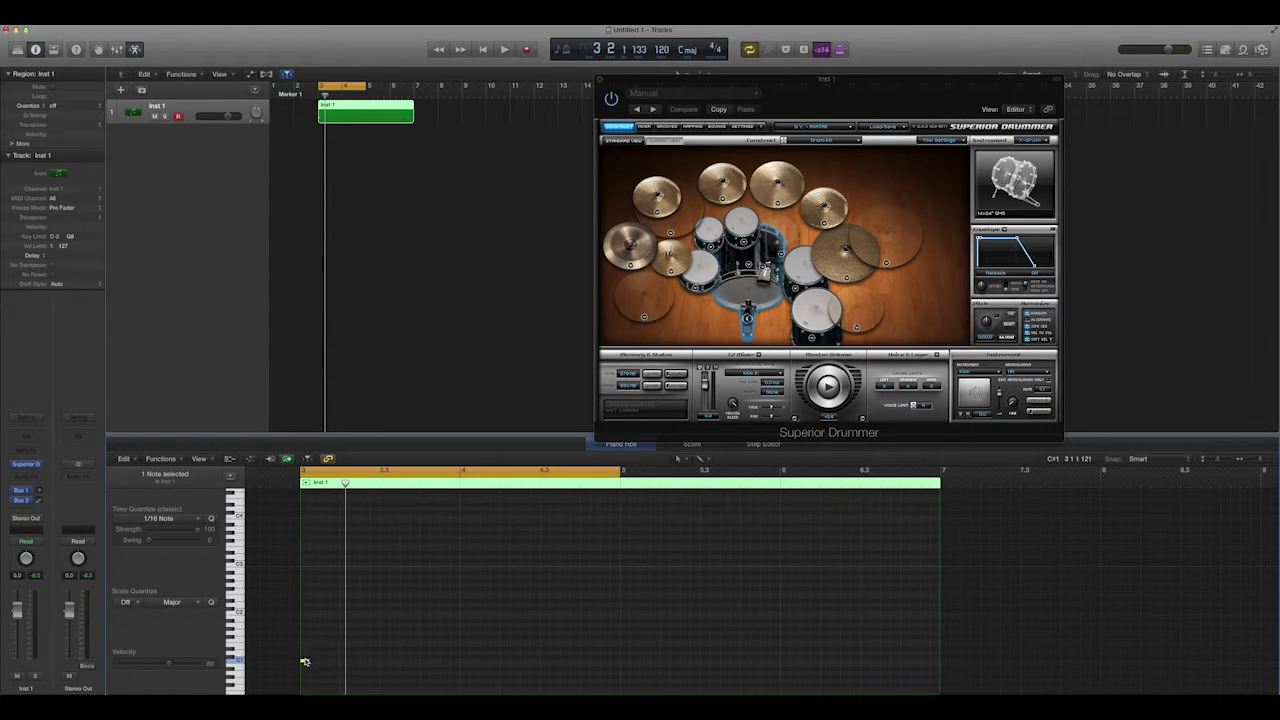
pyautogui.click(469, 624)
pyautogui.click(305, 663)
# Show the Event List beside the editor, checking the tempo and marker lists before returning to note events
pyautogui.click(1208, 52)
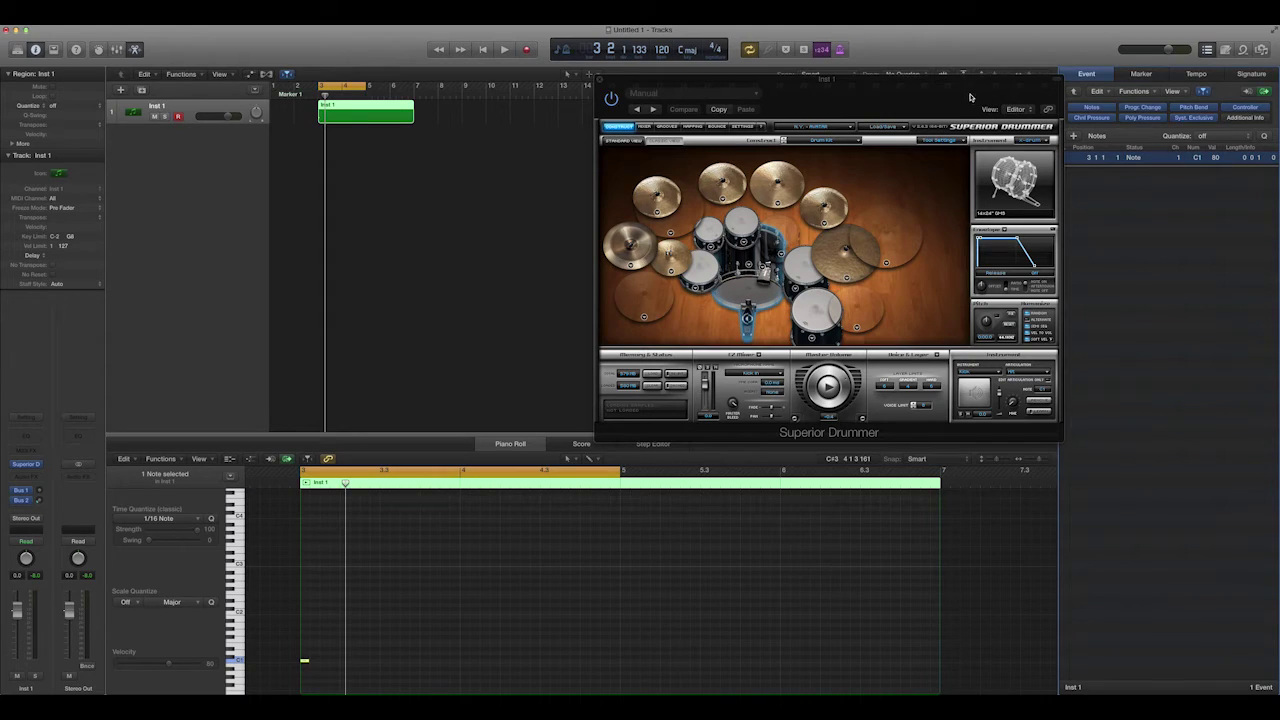
pyautogui.moveTo(970, 92); pyautogui.dragTo(833, 92)
pyautogui.click(1103, 77)
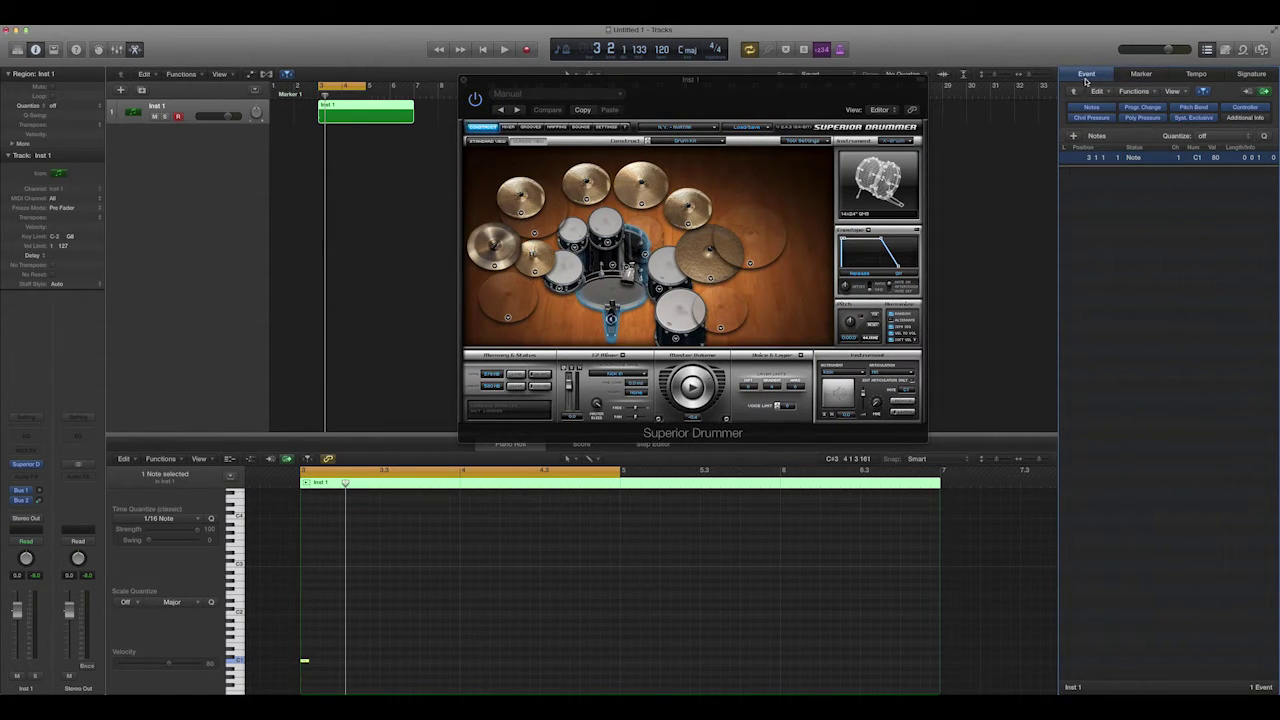
pyautogui.click(1200, 76)
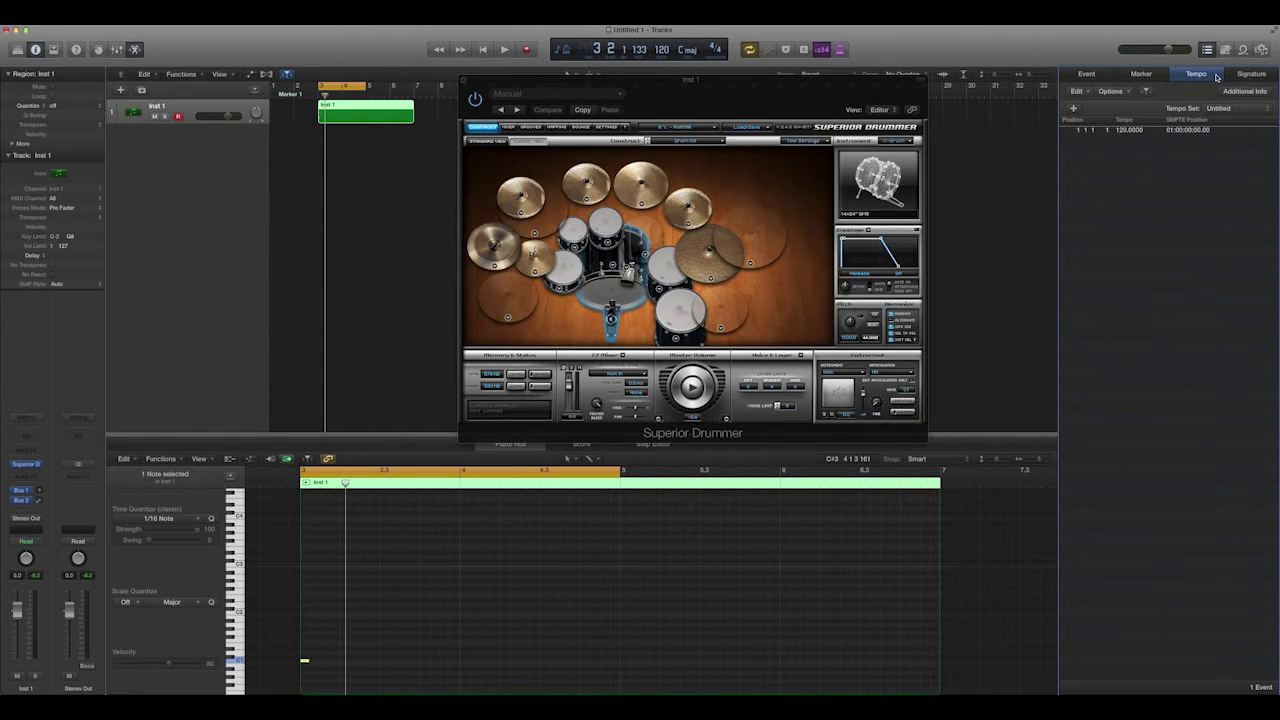
pyautogui.click(1251, 76)
pyautogui.click(1141, 76)
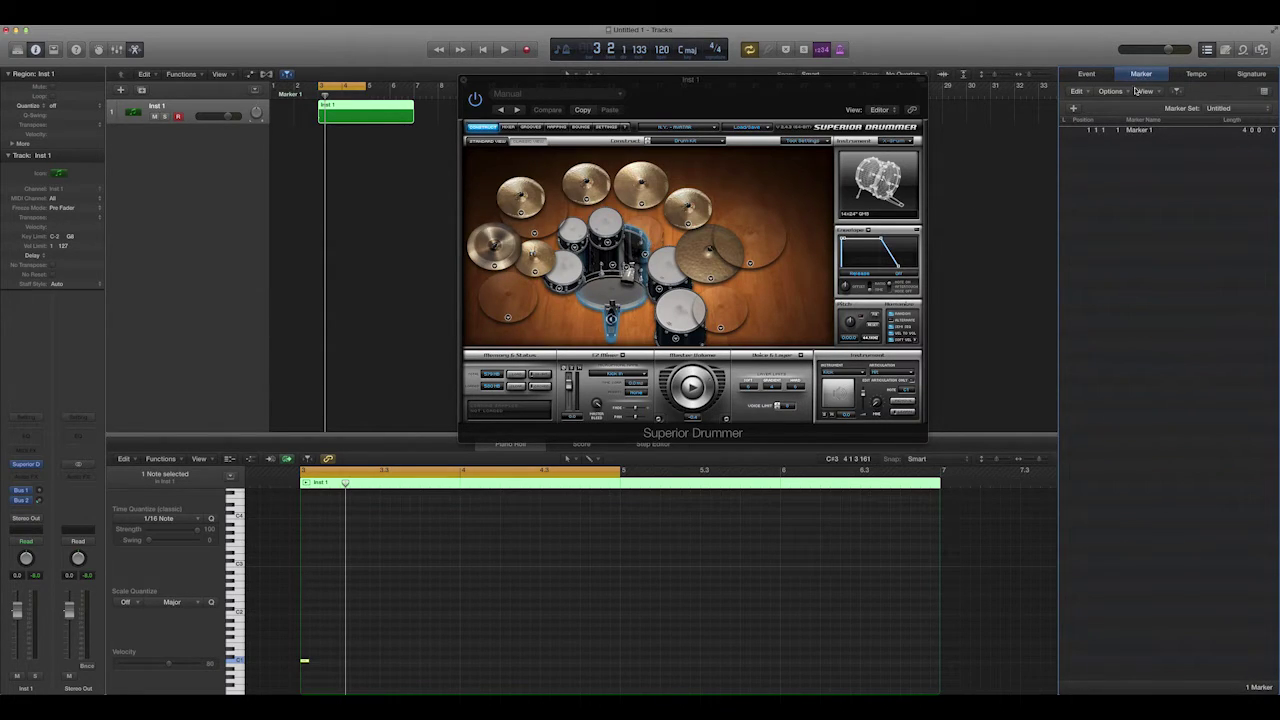
pyautogui.click(1089, 76)
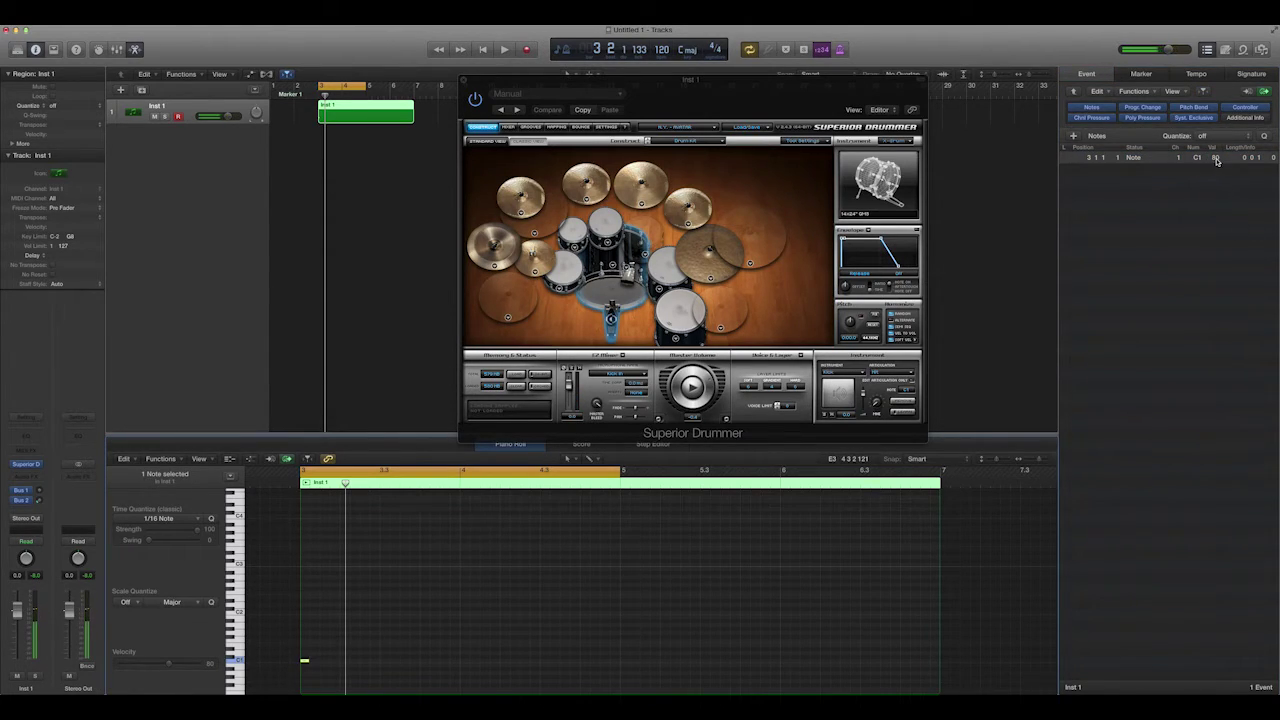
# Raise the C1 kick note at 3 1 1 1 from velocity 80 to 110
pyautogui.click(1218, 160)
pyautogui.moveTo(1215, 157); pyautogui.dragTo(1213, 148)
pyautogui.moveTo(1213, 157); pyautogui.dragTo(1216, 176)
pyautogui.moveTo(1216, 160)
pyautogui.mouseDown()
pyautogui.moveTo(1216, 175)
pyautogui.moveTo(1215, 157)
pyautogui.mouseUp()
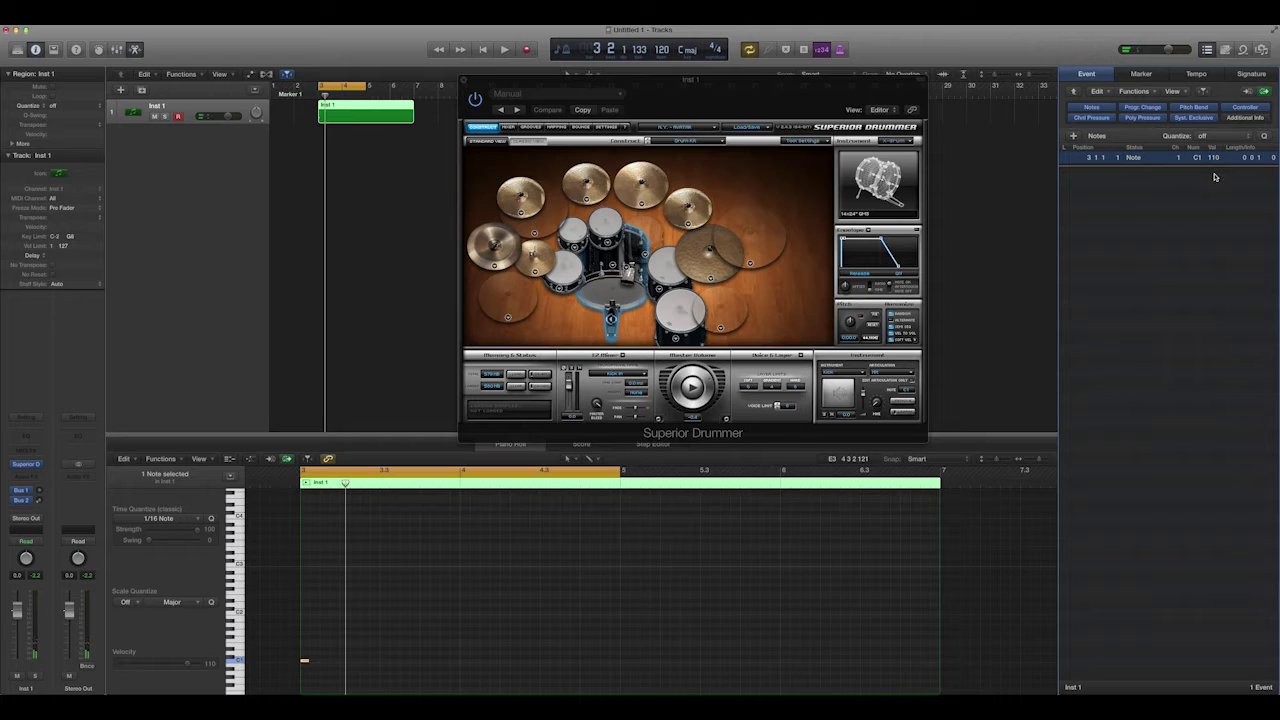
pyautogui.click(400, 623)
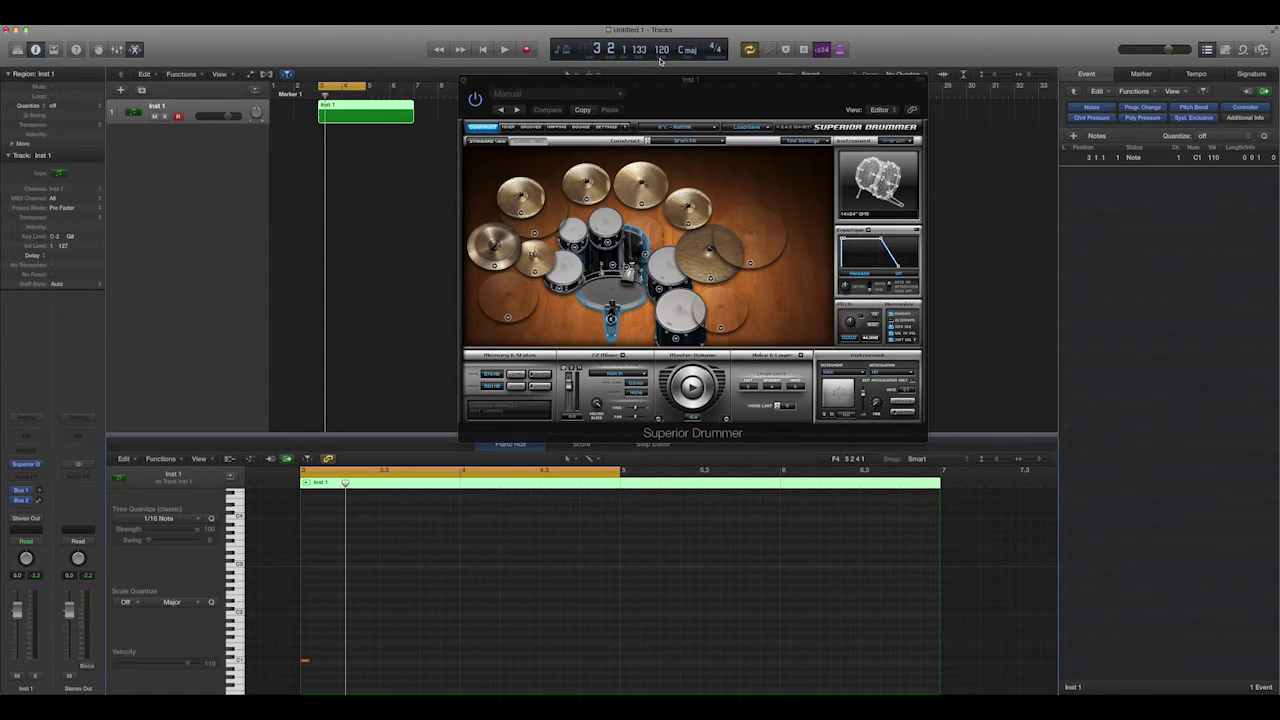
# Close Superior Drummer, pencil an A2 at bar 3's start and a D1 on beat 3, and lower the A2's velocity
pyautogui.click(463, 81)
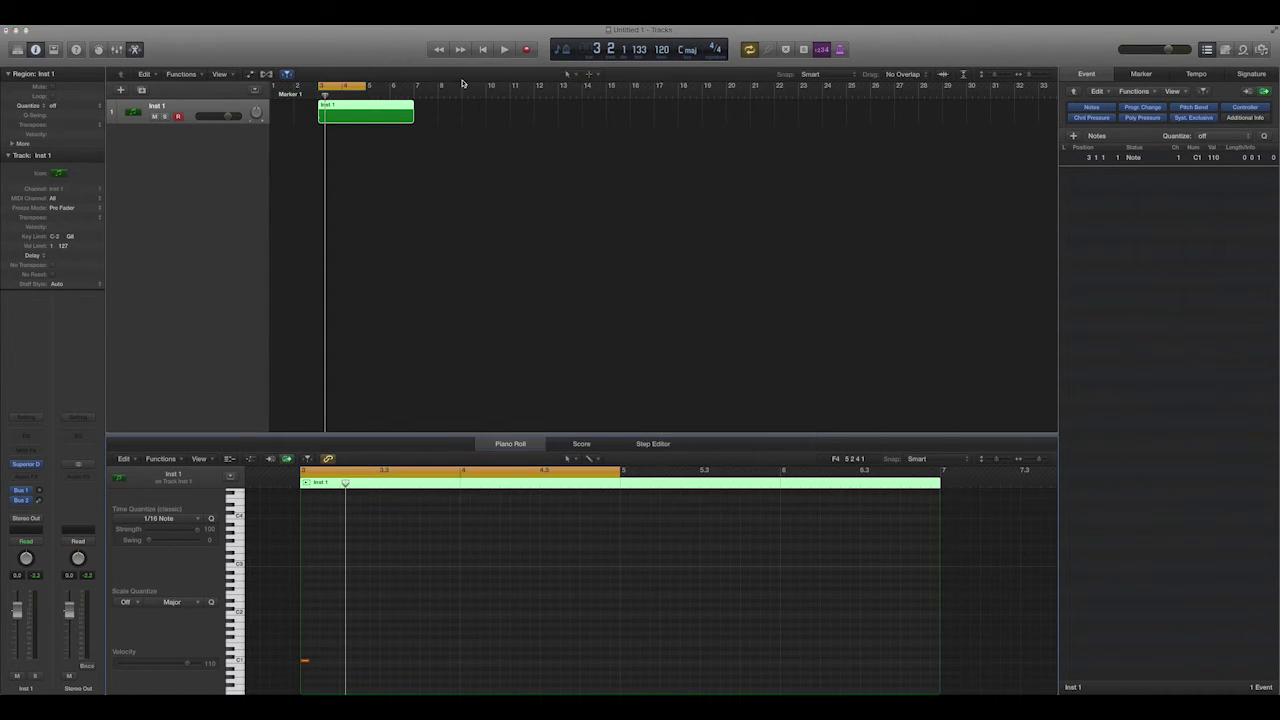
pyautogui.click(305, 577)
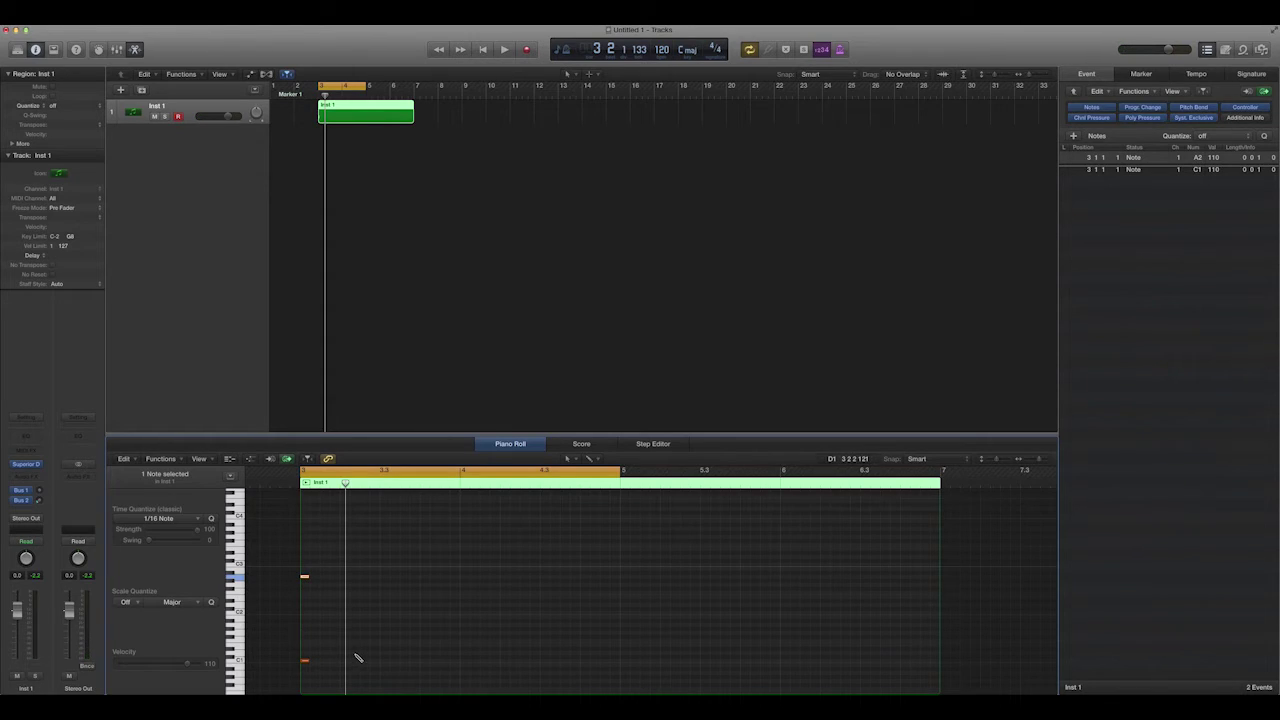
pyautogui.click(385, 653)
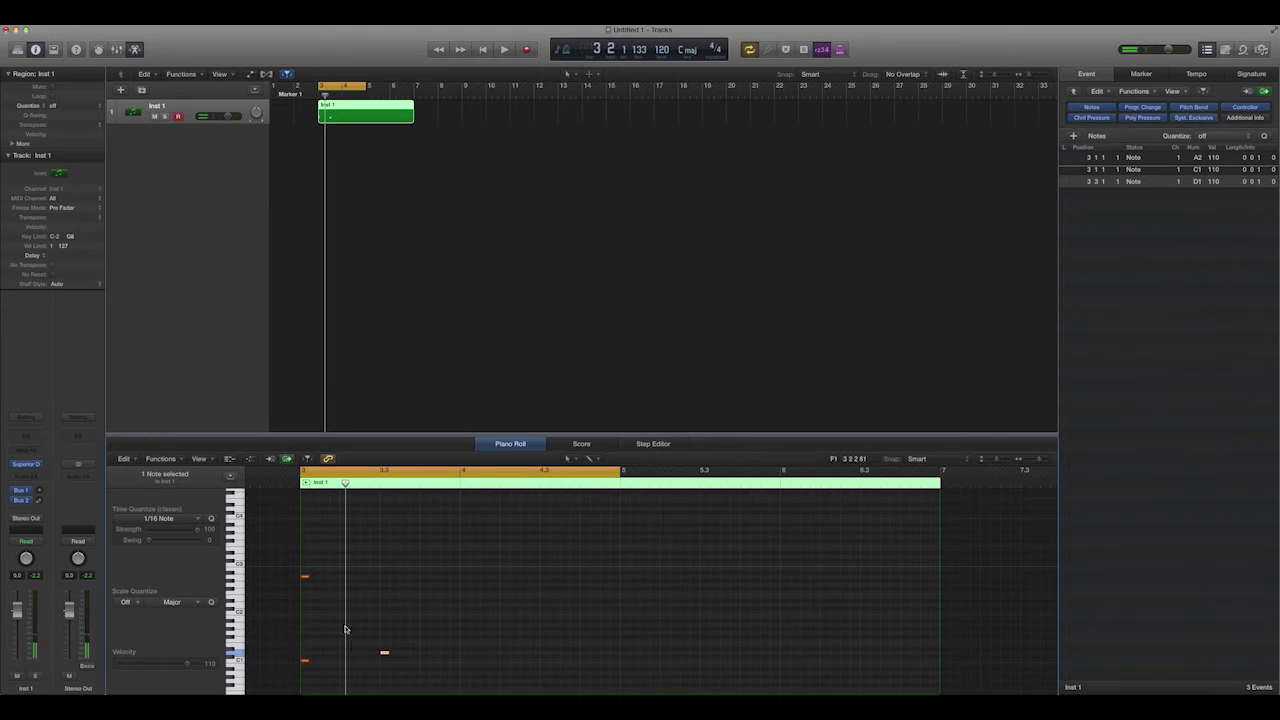
pyautogui.click(362, 598)
pyautogui.click(305, 576)
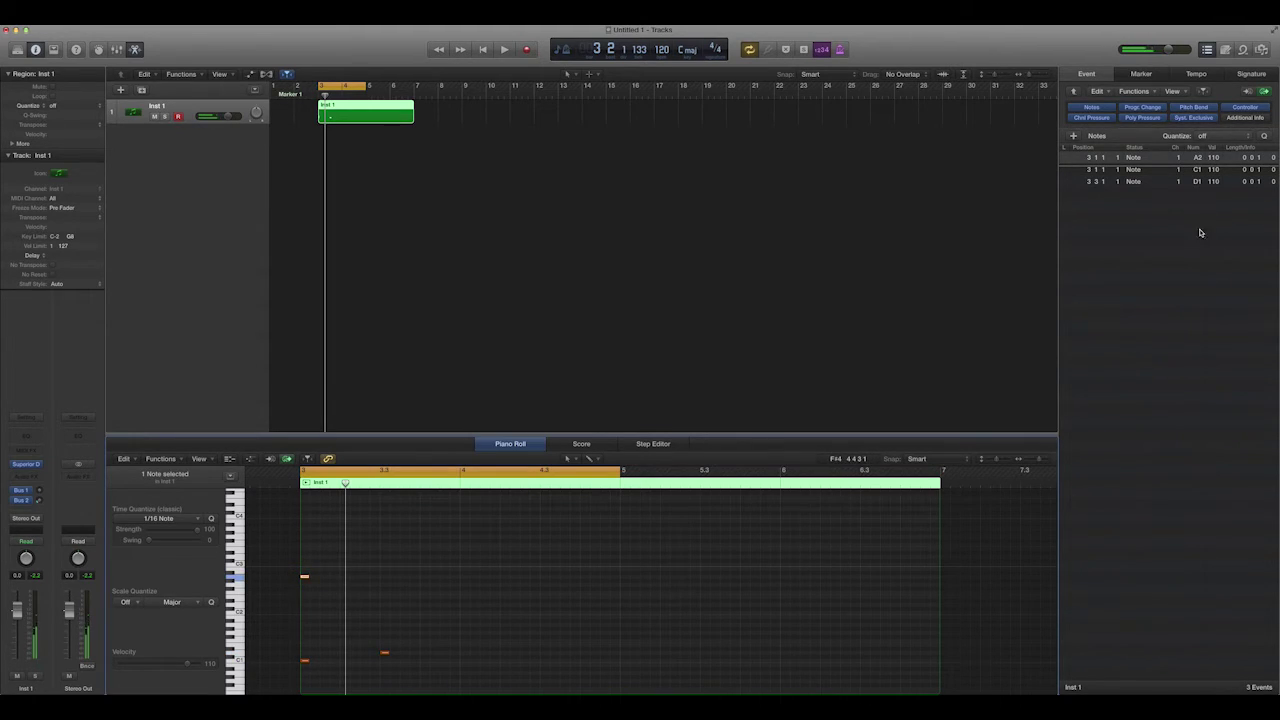
pyautogui.moveTo(1215, 155); pyautogui.dragTo(1215, 160)
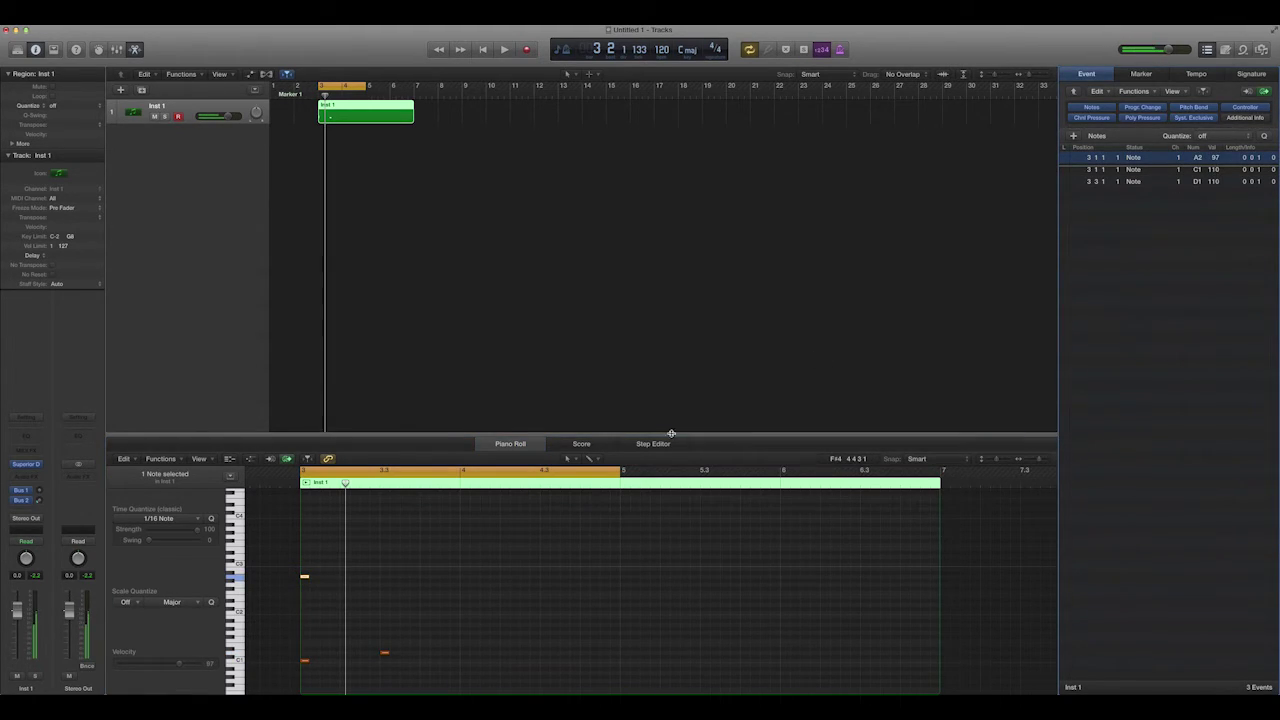
# Add A2 notes on beats 2–4, C1 kicks on beats 2 and 4, and a G2 at bar 3's start
pyautogui.click(346, 578)
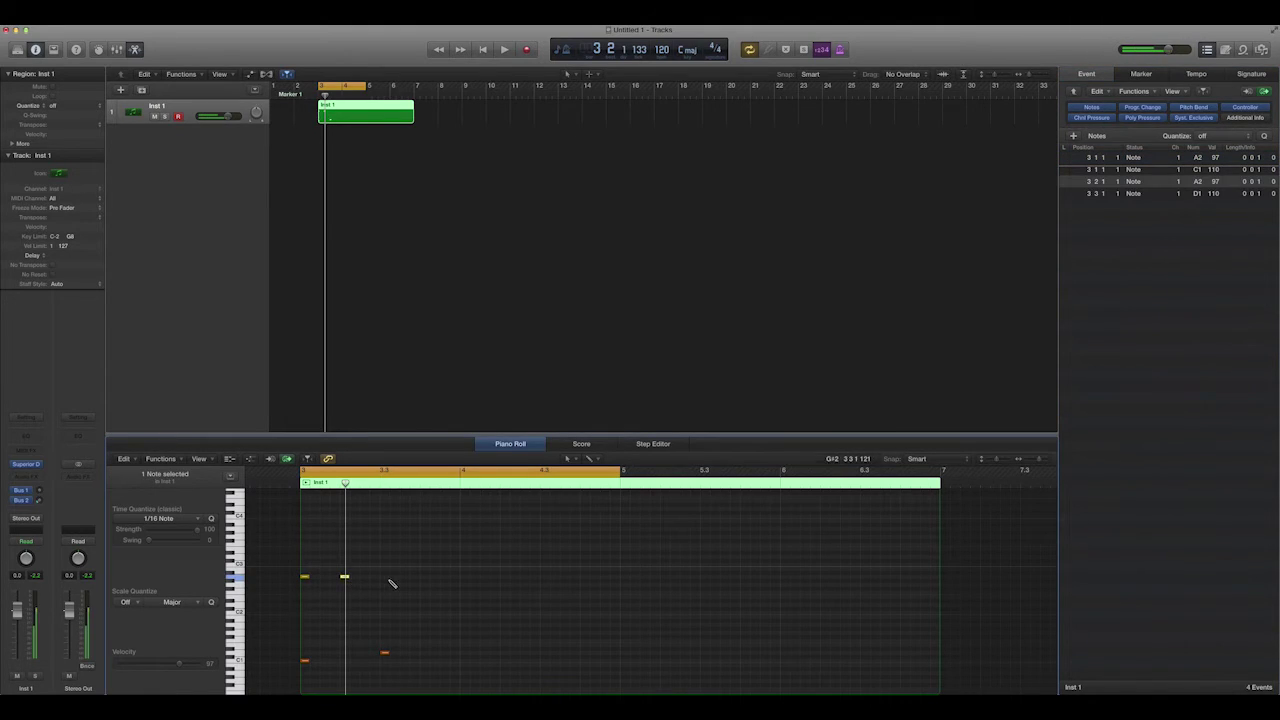
pyautogui.click(386, 578)
pyautogui.click(424, 578)
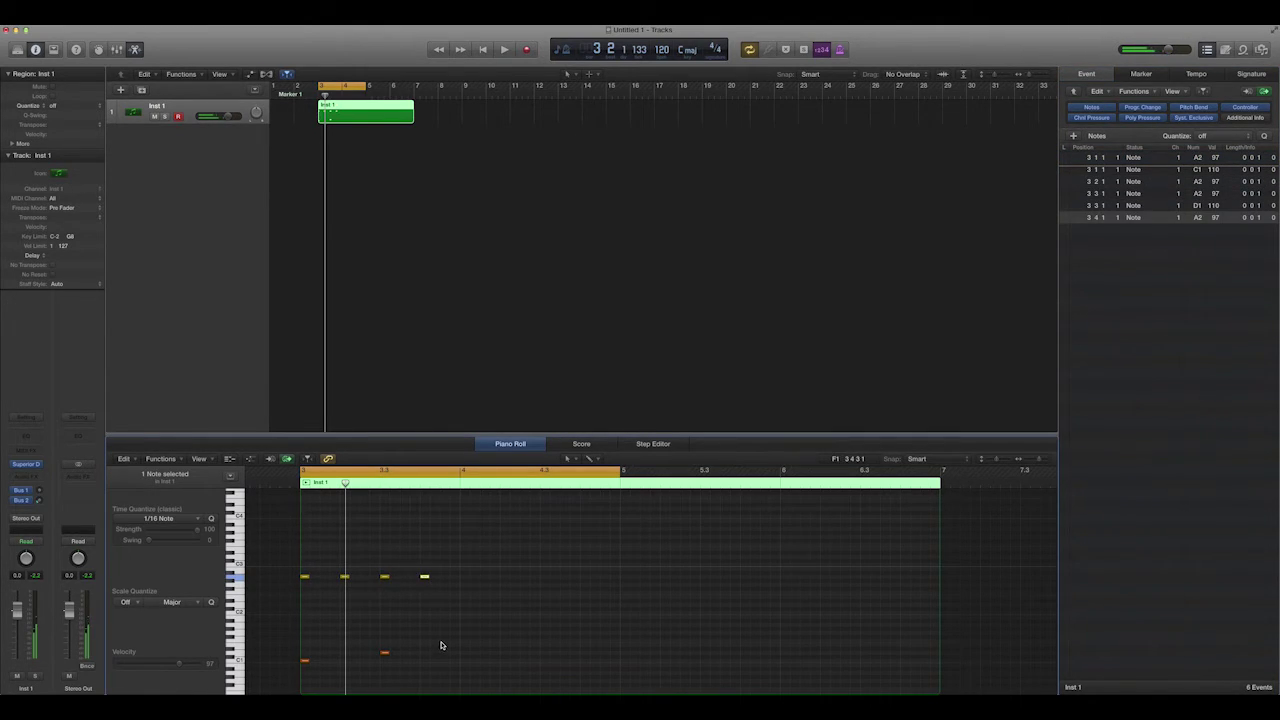
pyautogui.click(344, 661)
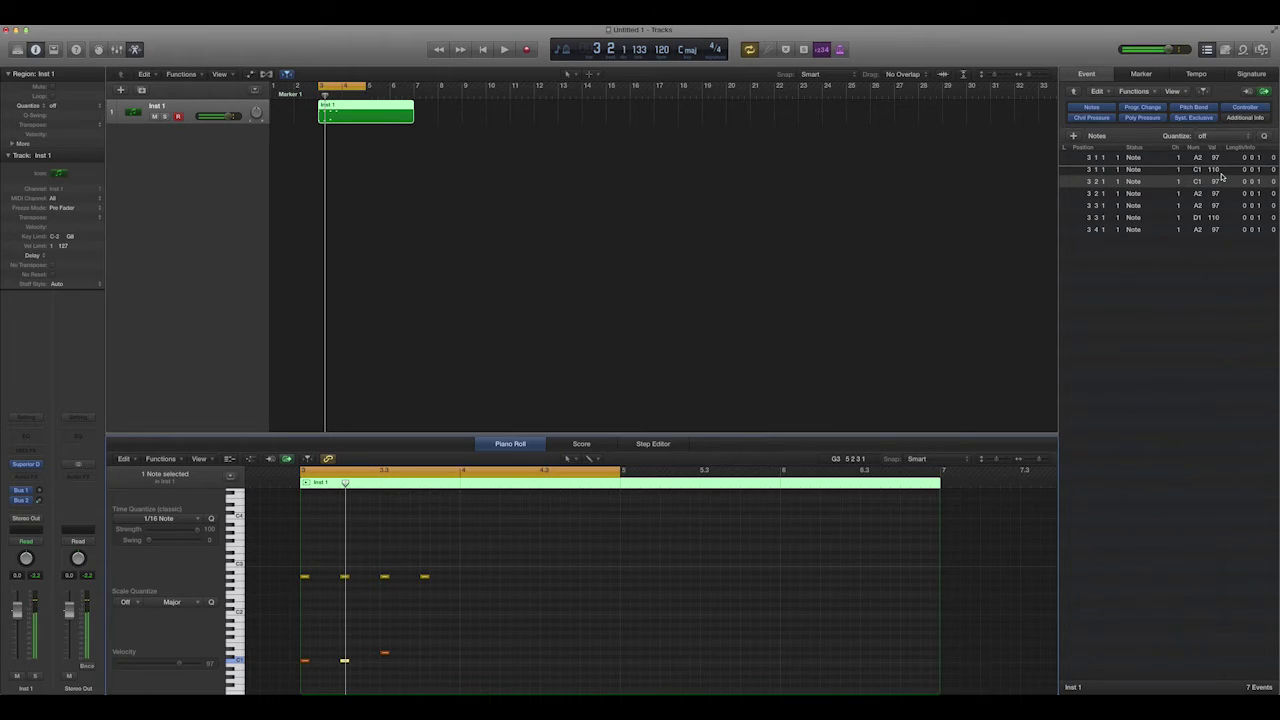
pyautogui.click(1214, 184)
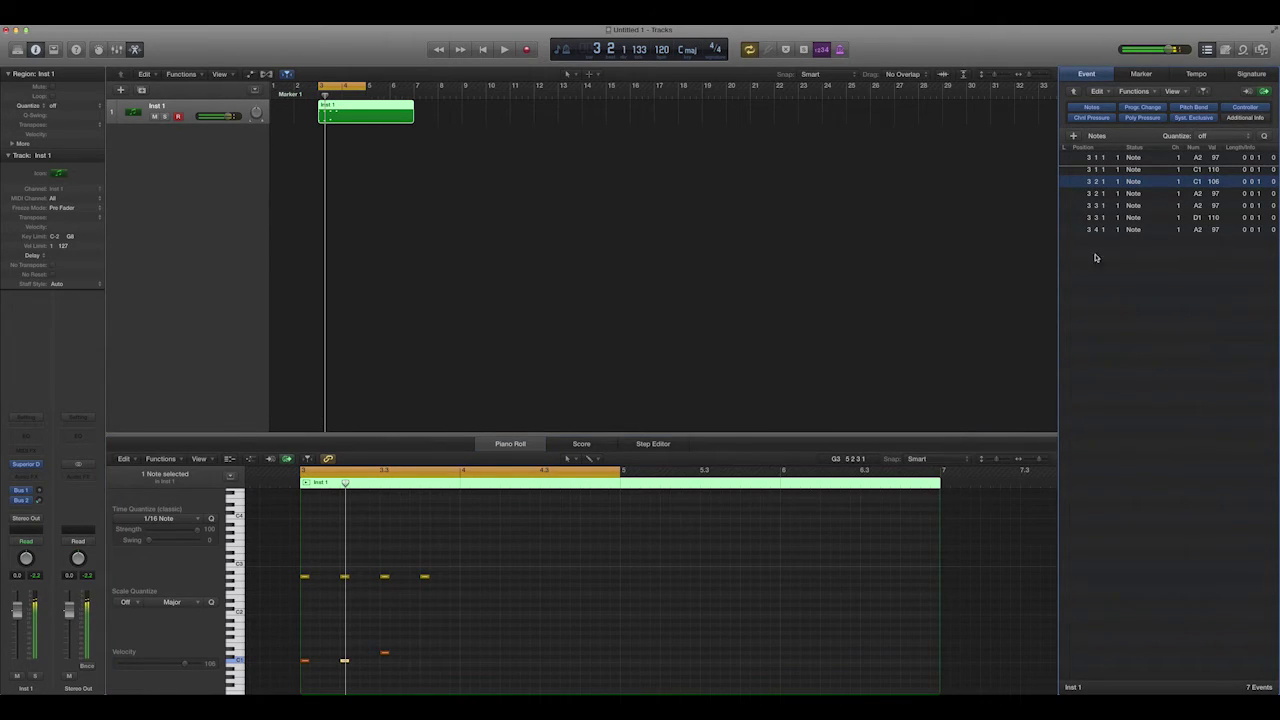
pyautogui.click(424, 661)
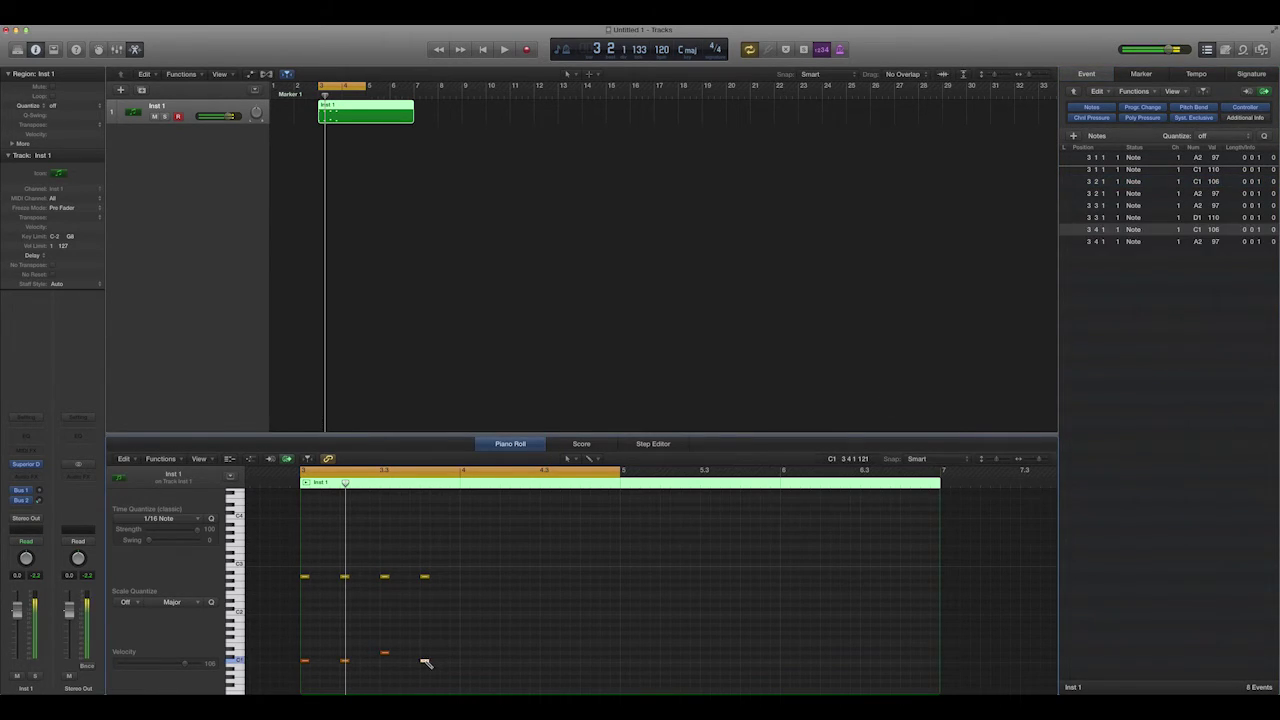
pyautogui.click(309, 585)
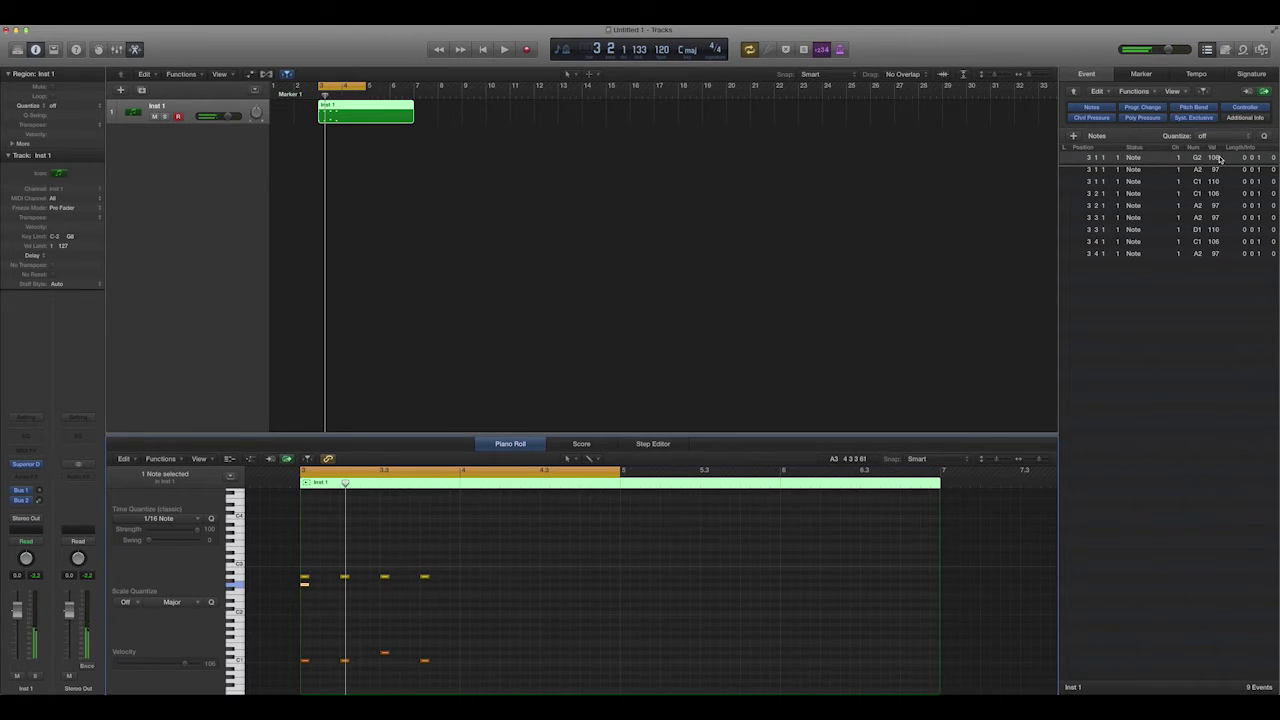
pyautogui.click(1220, 170)
# Lower the G2 note's velocity to 96 and play back the Inst 1 region
pyautogui.moveTo(1215, 160); pyautogui.dragTo(1216, 173)
pyautogui.click(797, 296)
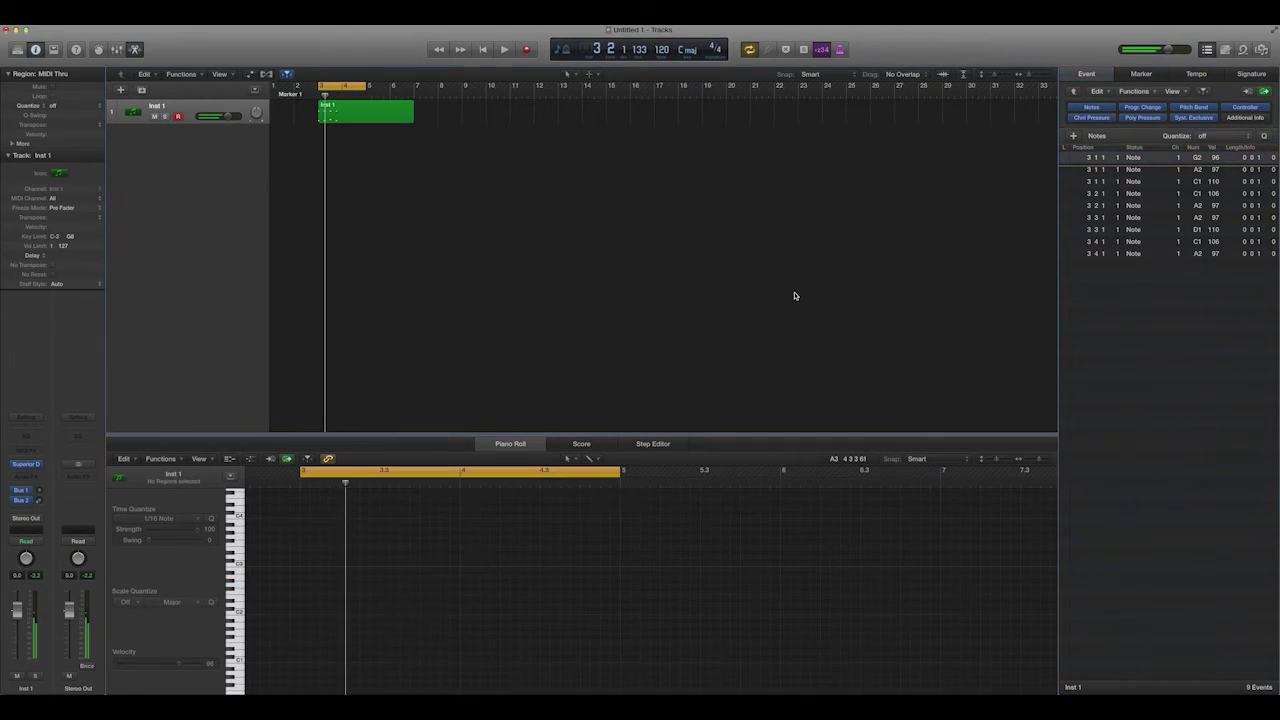
pyautogui.click(367, 119)
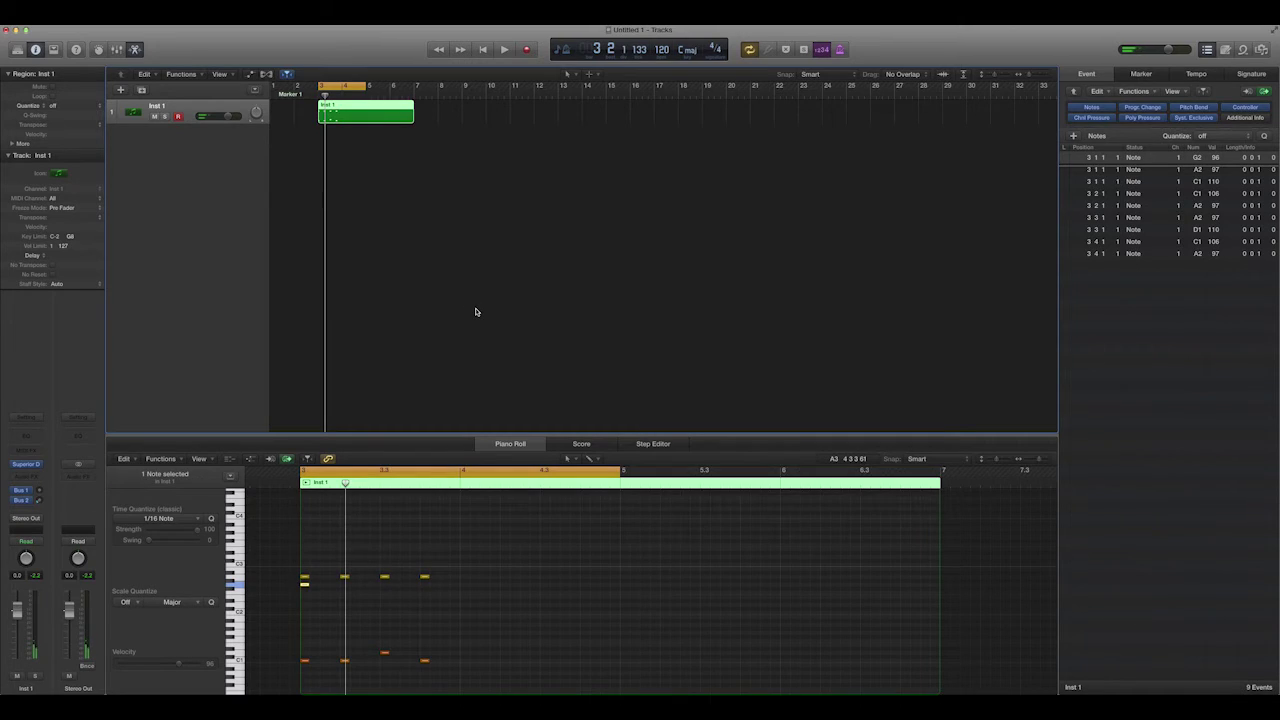
pyautogui.press('space')
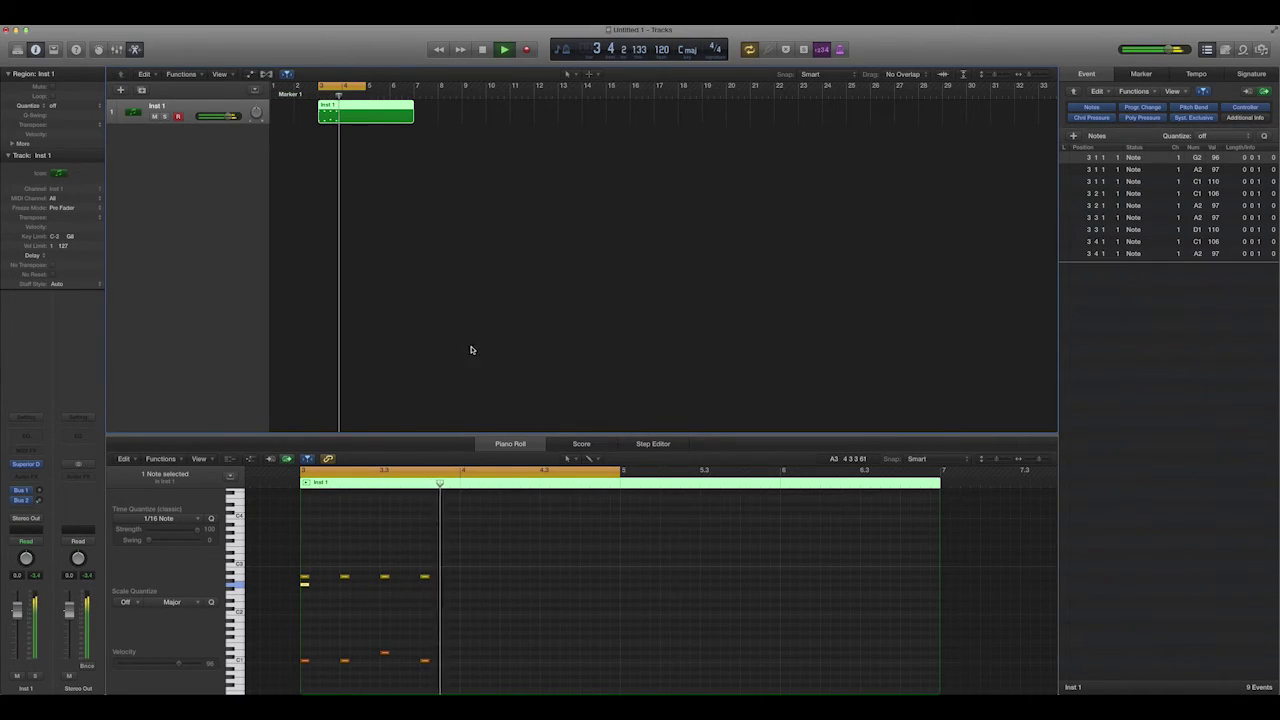
pyautogui.press('space')
# Move the beat-2 kick to 3 2 3, add C1 kicks at 3 4 3 and 3 4 4, and play back
pyautogui.click(385, 597)
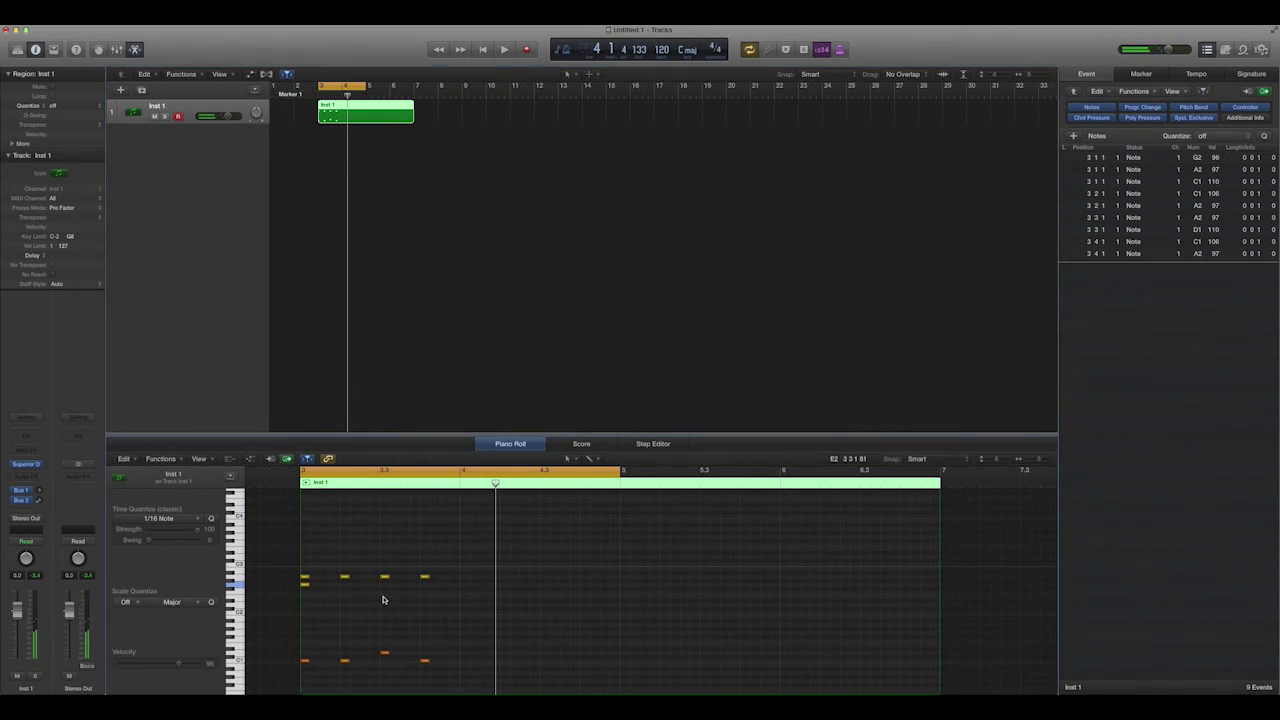
pyautogui.moveTo(345, 663); pyautogui.dragTo(404, 661)
pyautogui.click(443, 661)
pyautogui.click(454, 661)
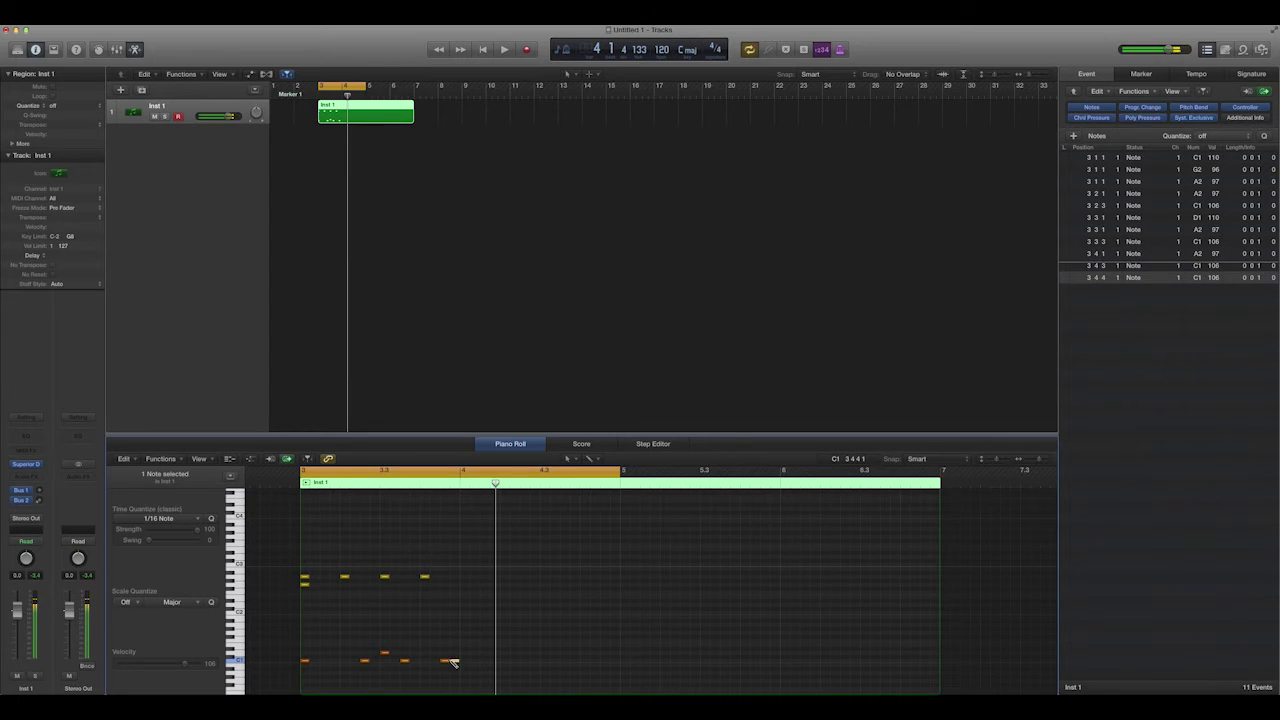
pyautogui.press('space')
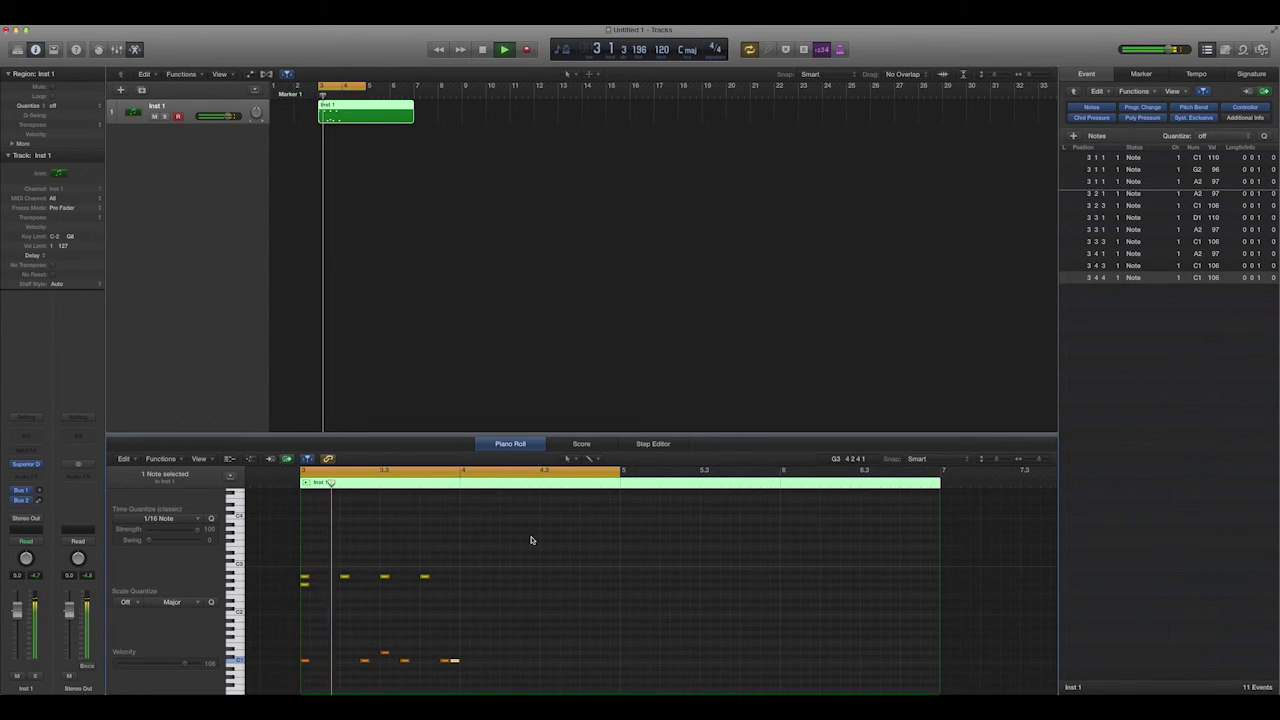
pyautogui.press('space')
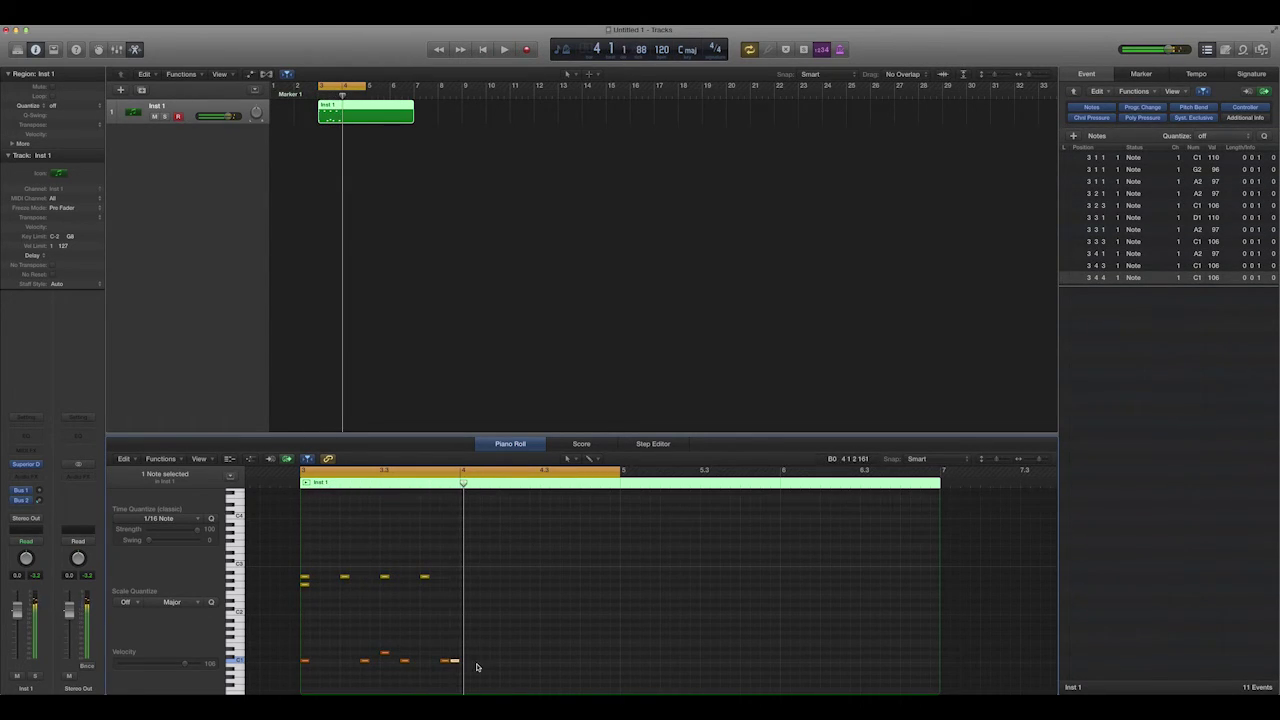
pyautogui.click(489, 623)
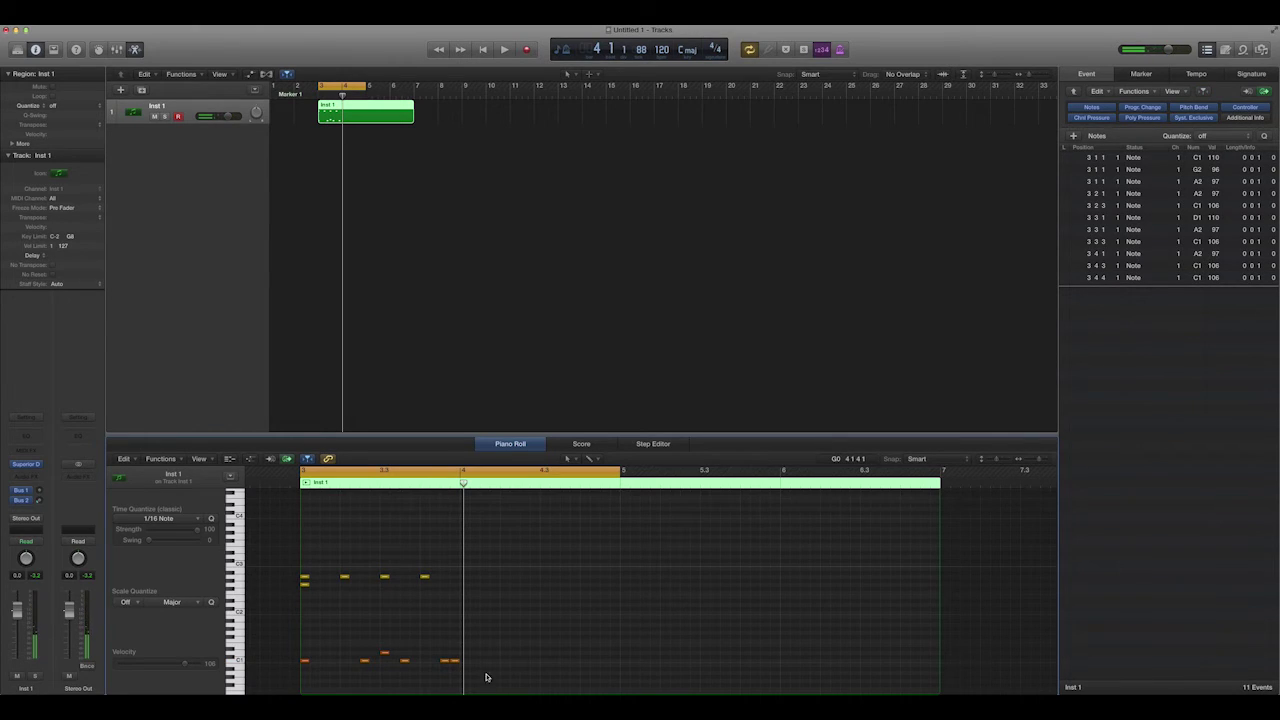
# Repeat all 11 bar-3 notes into bar 4 with Cmd+R and play the two-bar beat
pyautogui.moveTo(490, 684); pyautogui.dragTo(296, 558)
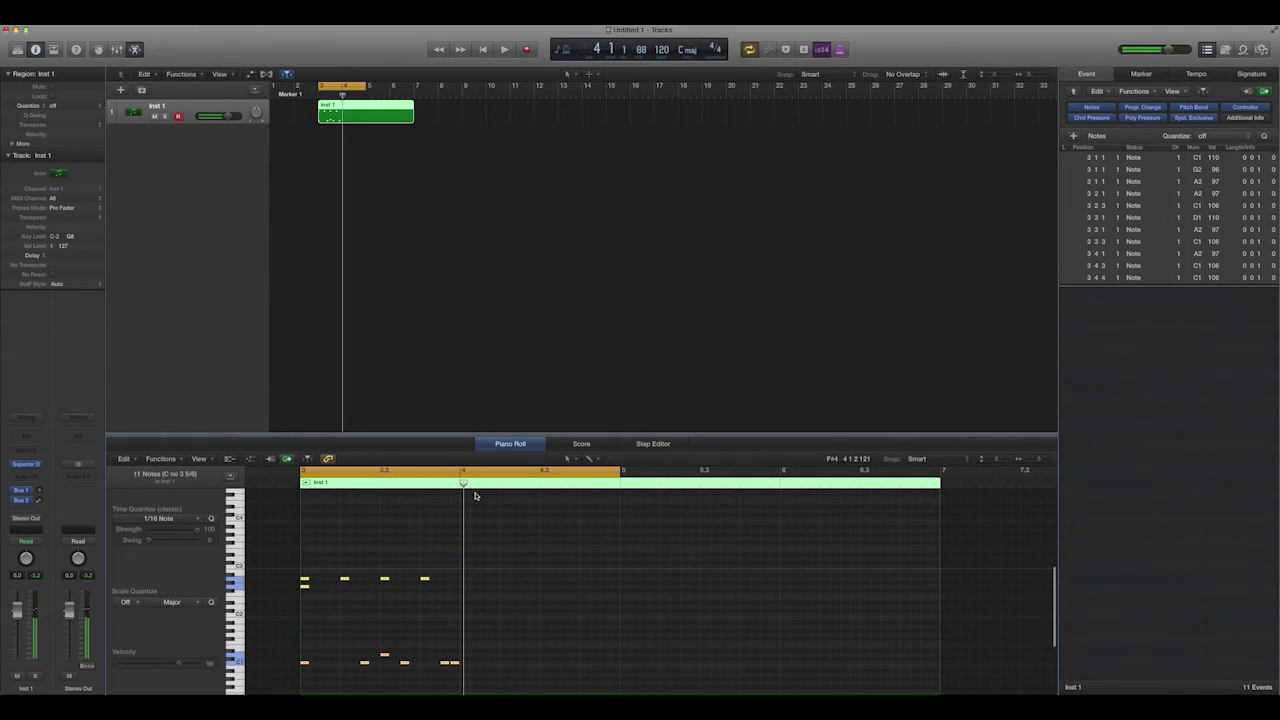
pyautogui.press('super+r')
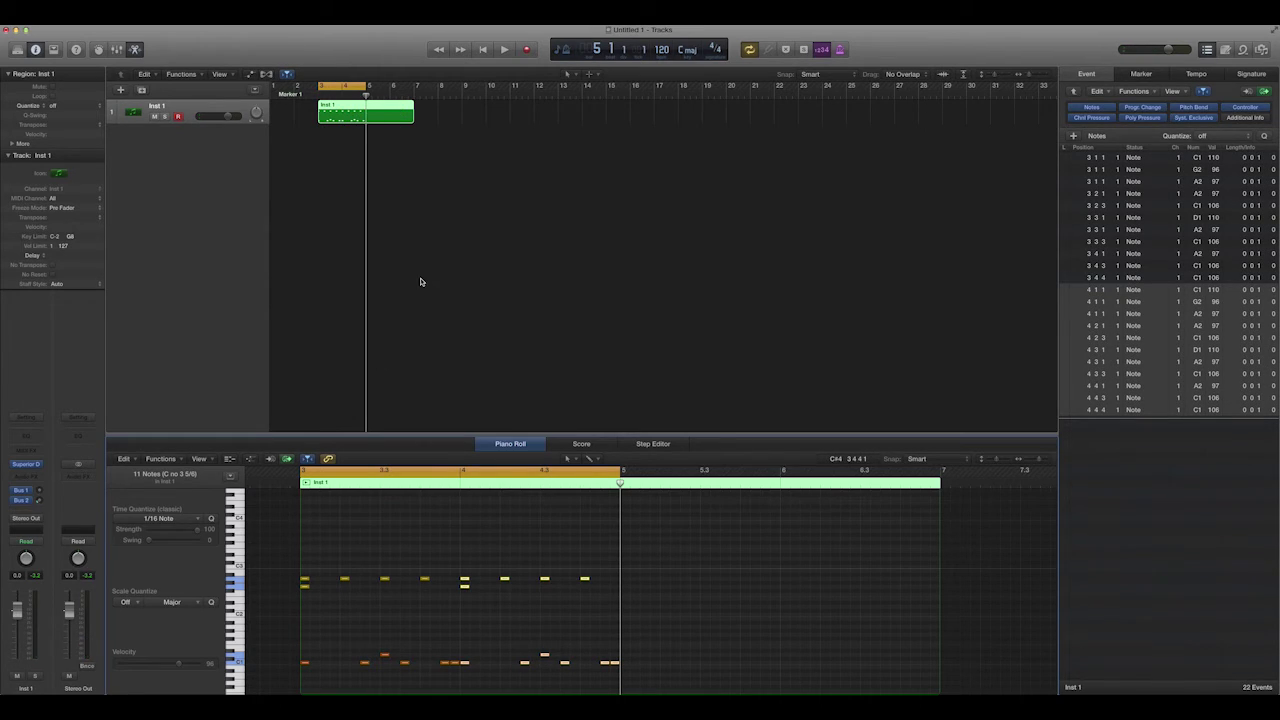
pyautogui.click(480, 543)
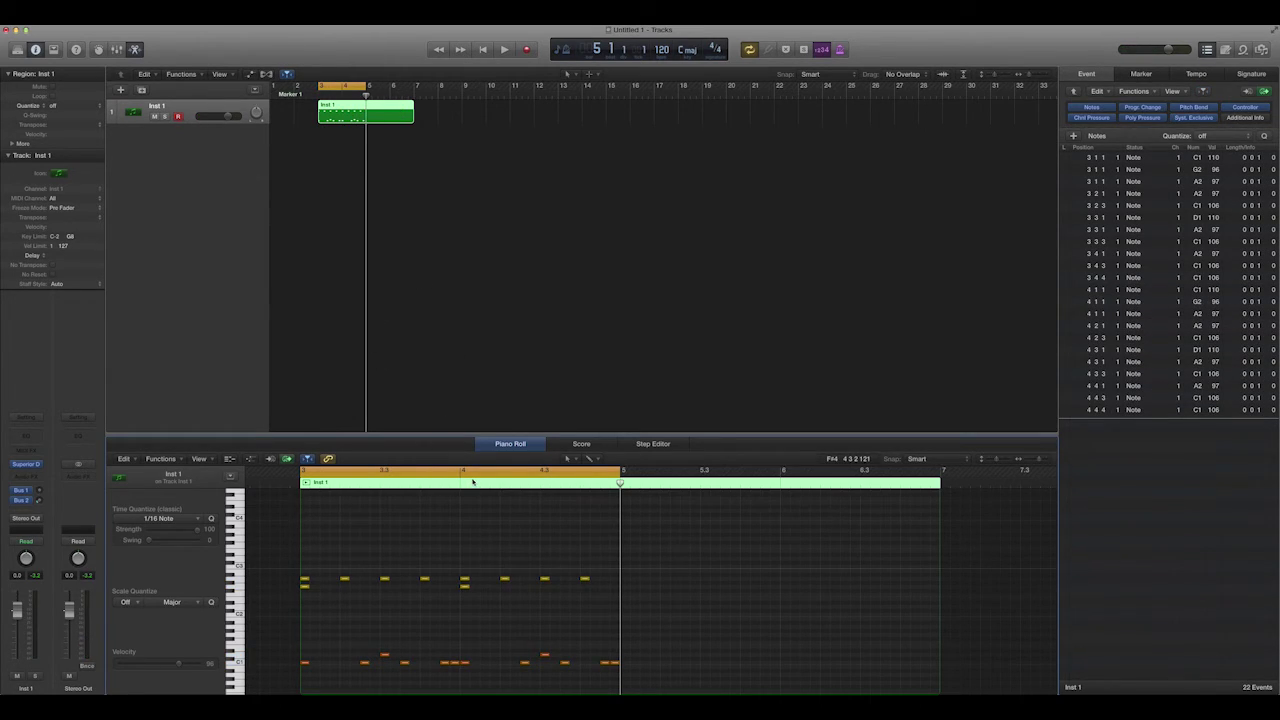
pyautogui.press('space')
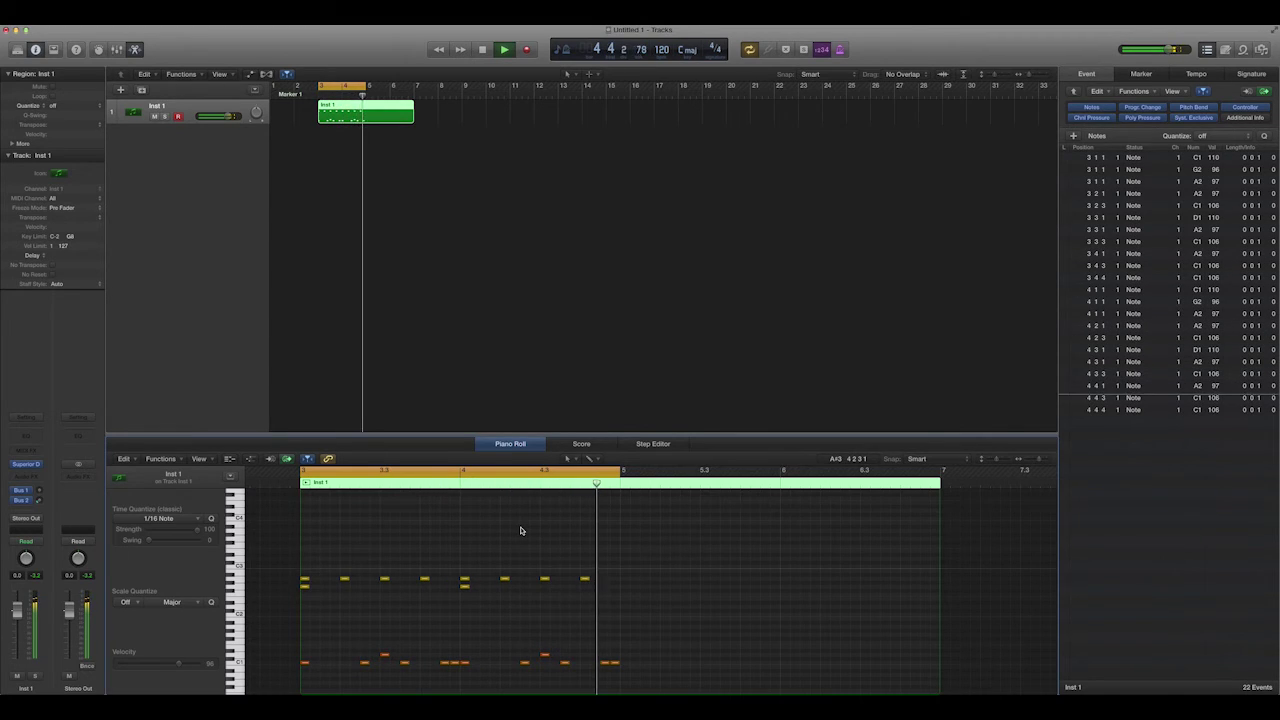
pyautogui.press('space')
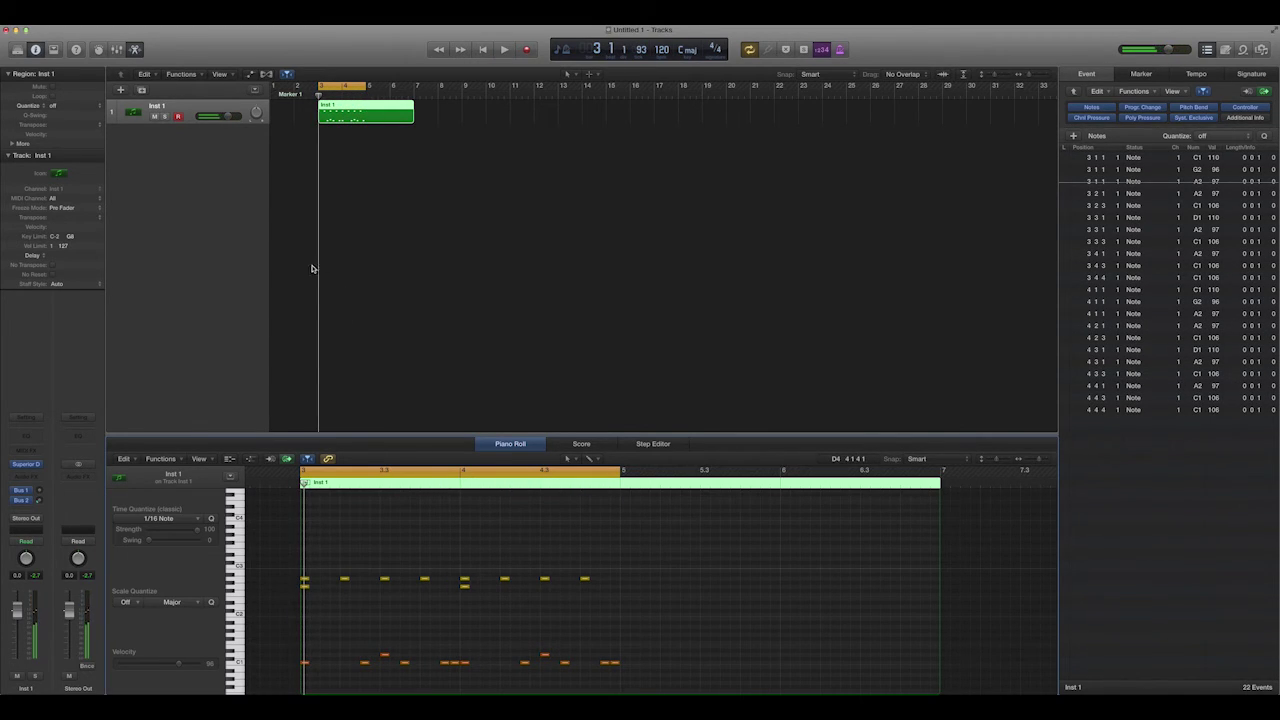
# Open Superior Drummer's mixer, solo the first (kick) channel, and play the beat
pyautogui.click(26, 464)
pyautogui.click(510, 127)
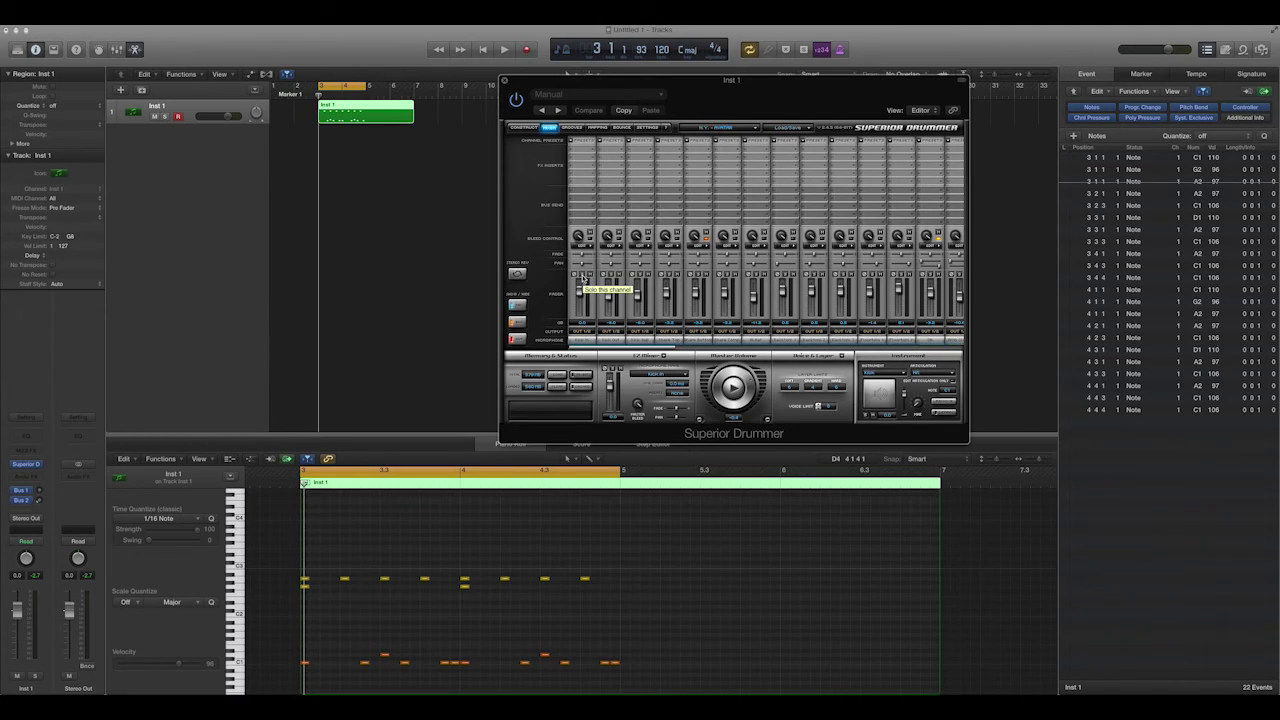
pyautogui.click(582, 276)
pyautogui.press('space')
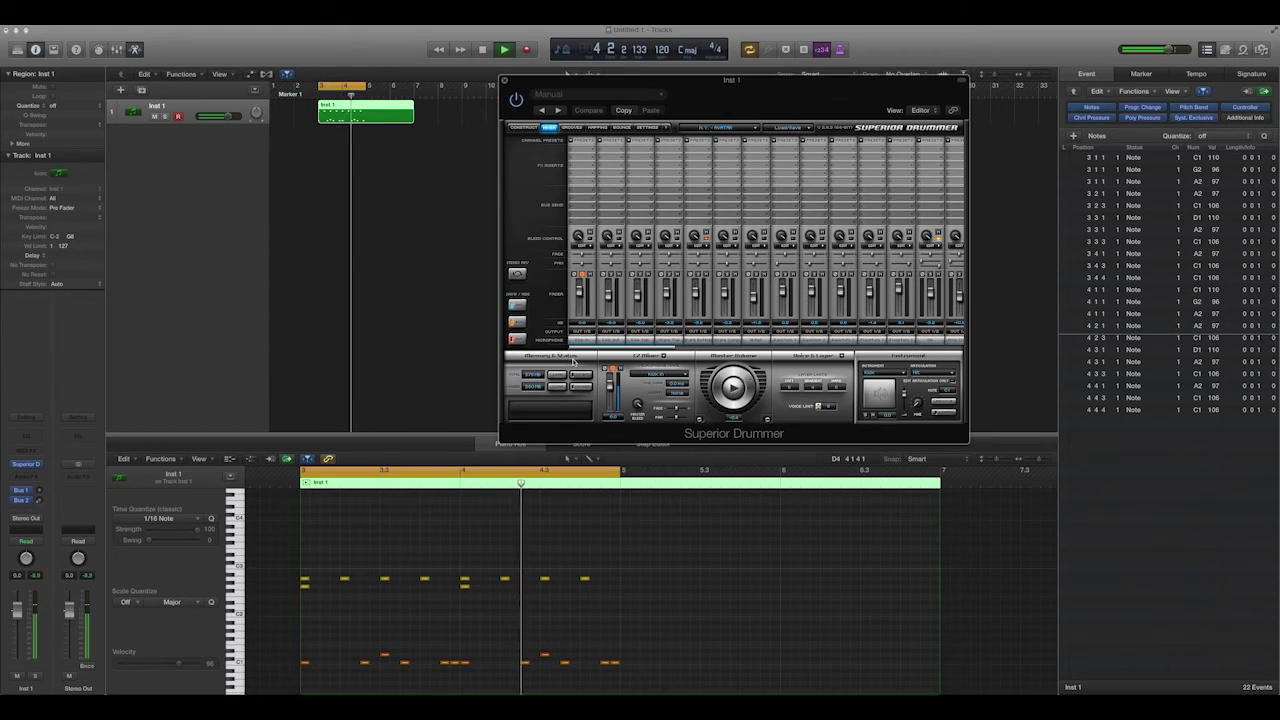
pyautogui.press('space')
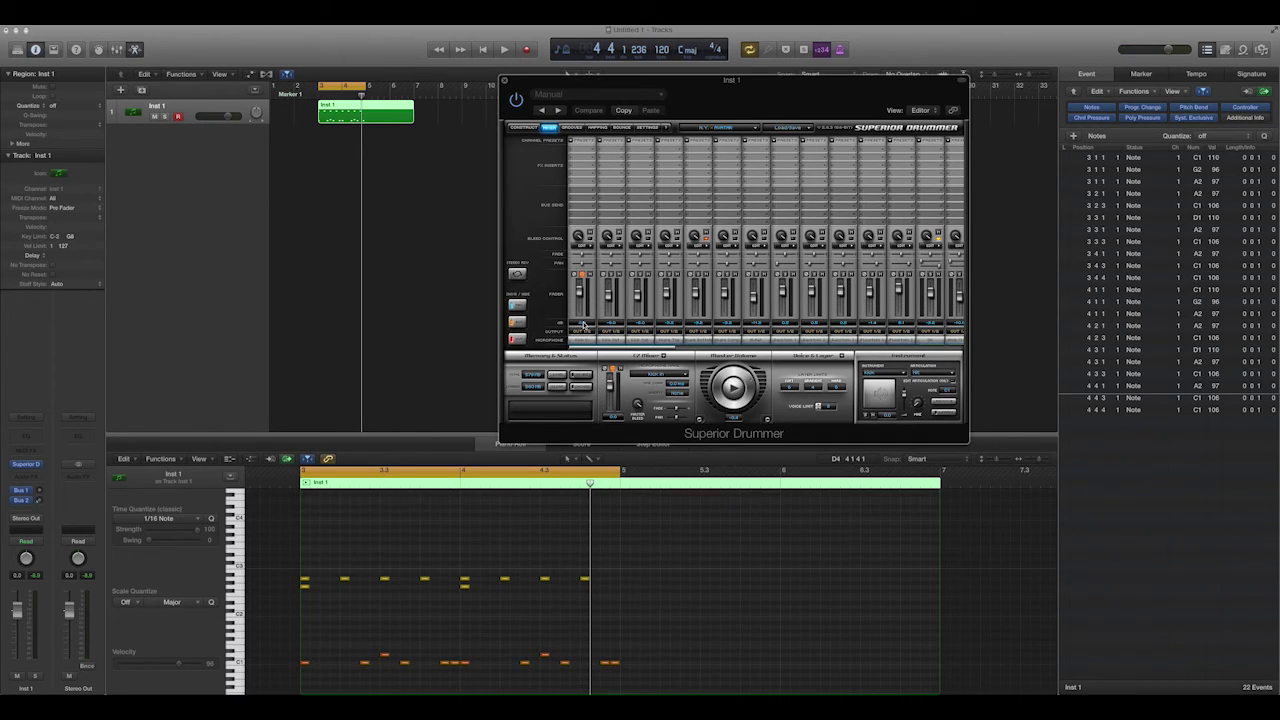
# Show the first channel's Individual Bleed list and scroll through its levels
pyautogui.click(591, 245)
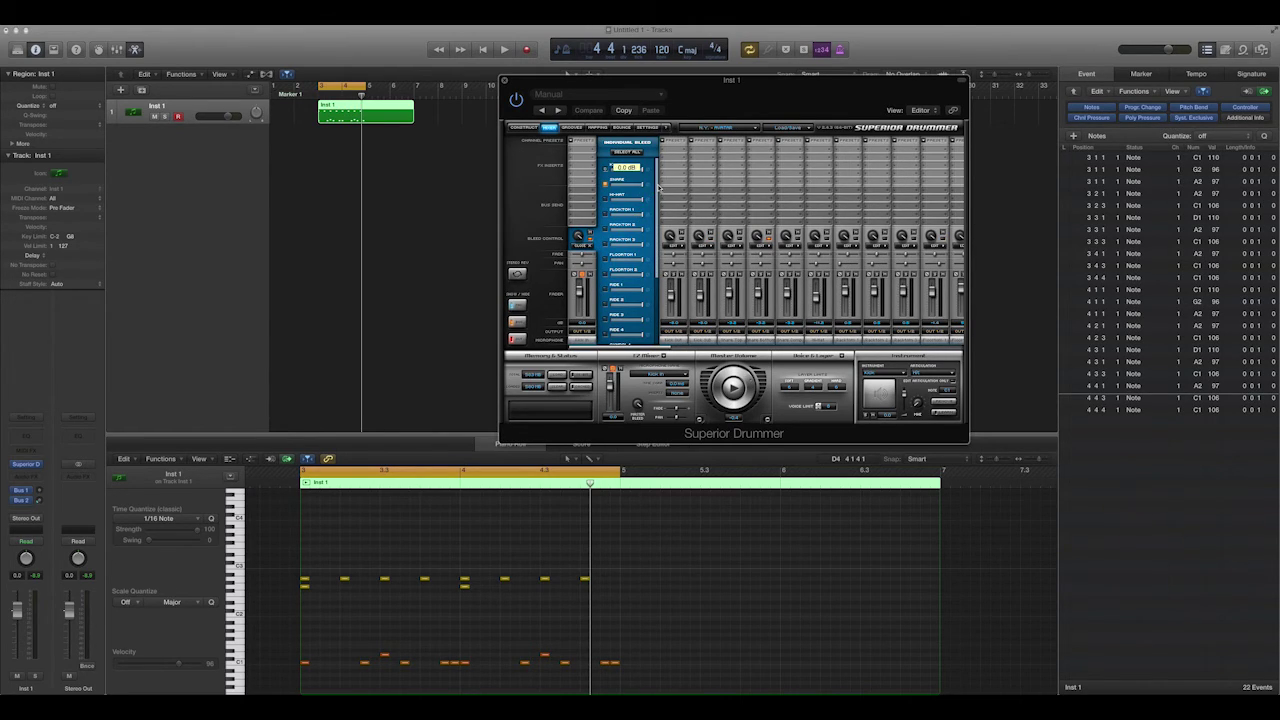
pyautogui.scroll(-3, 655, 205)
pyautogui.scroll(-3, 655, 220)
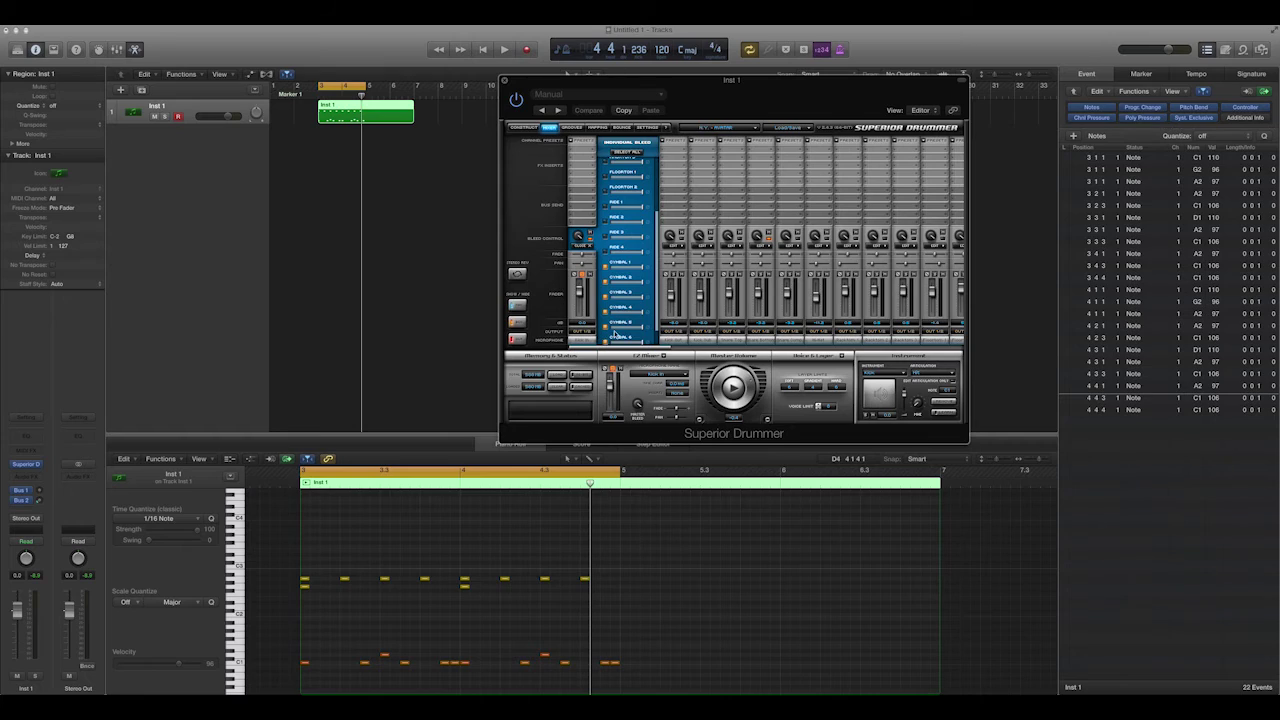
pyautogui.scroll(-2, 657, 262)
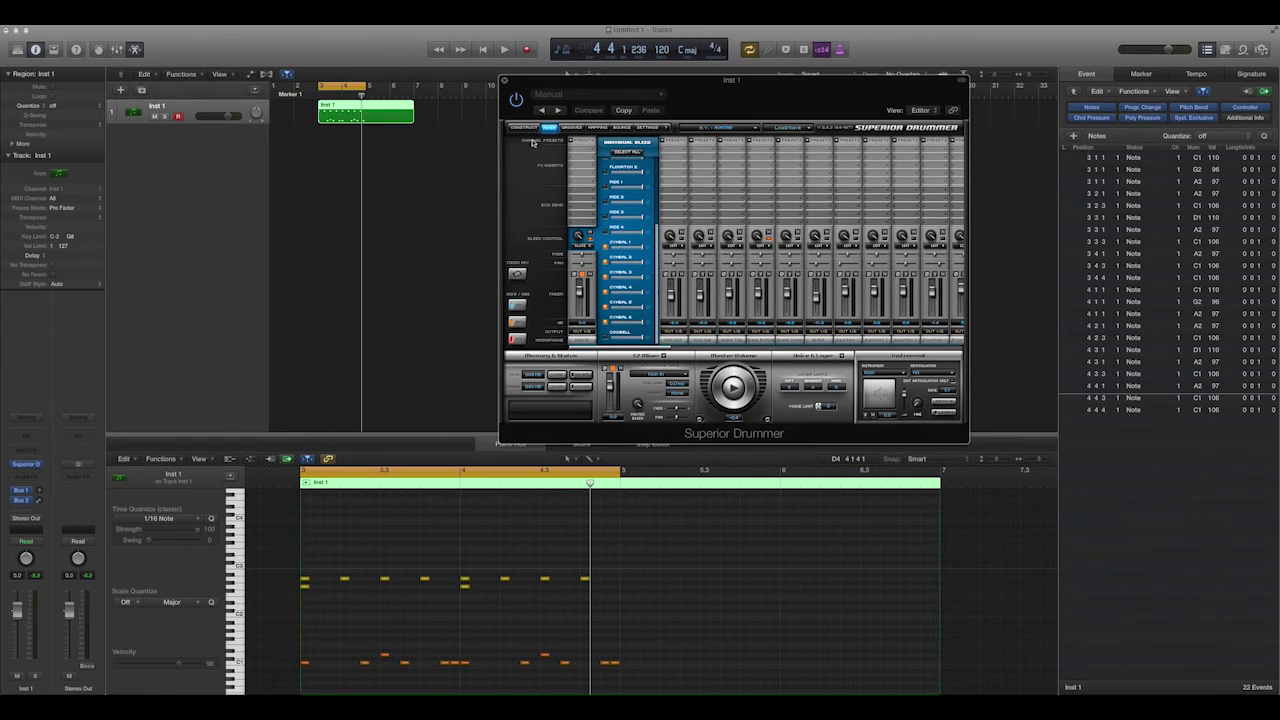
pyautogui.click(524, 128)
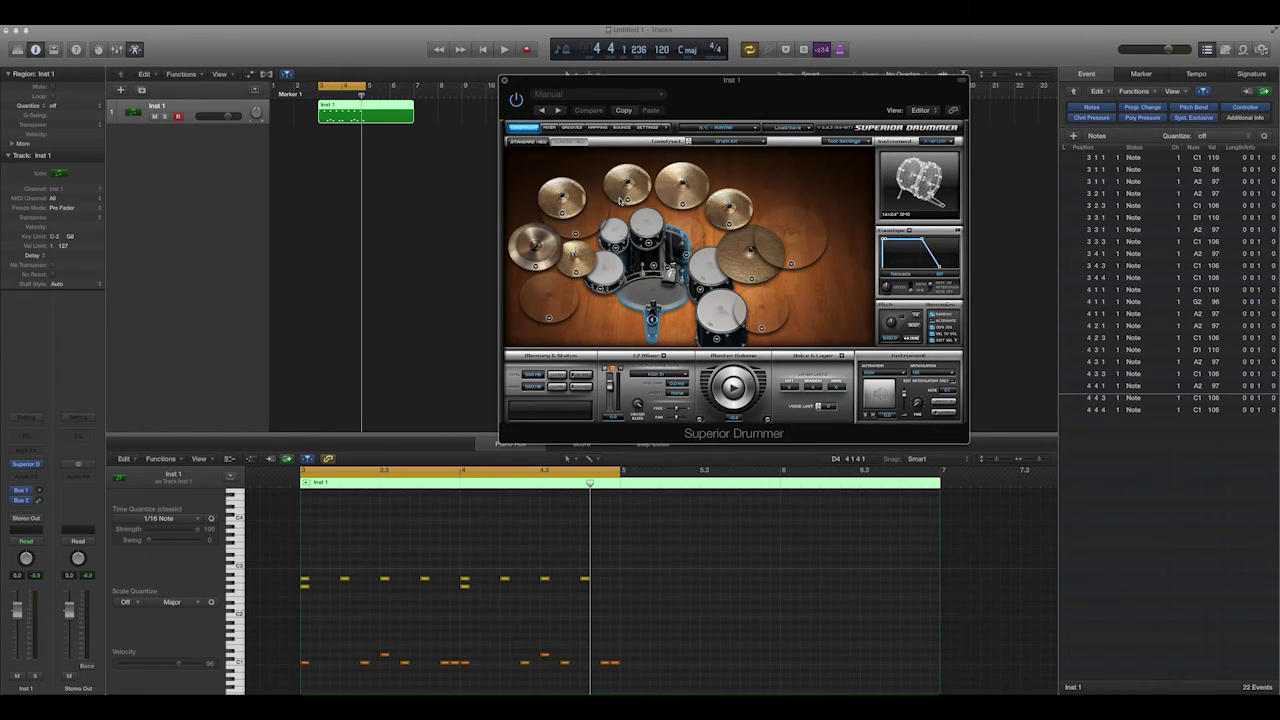
pyautogui.rightClick(628, 201)
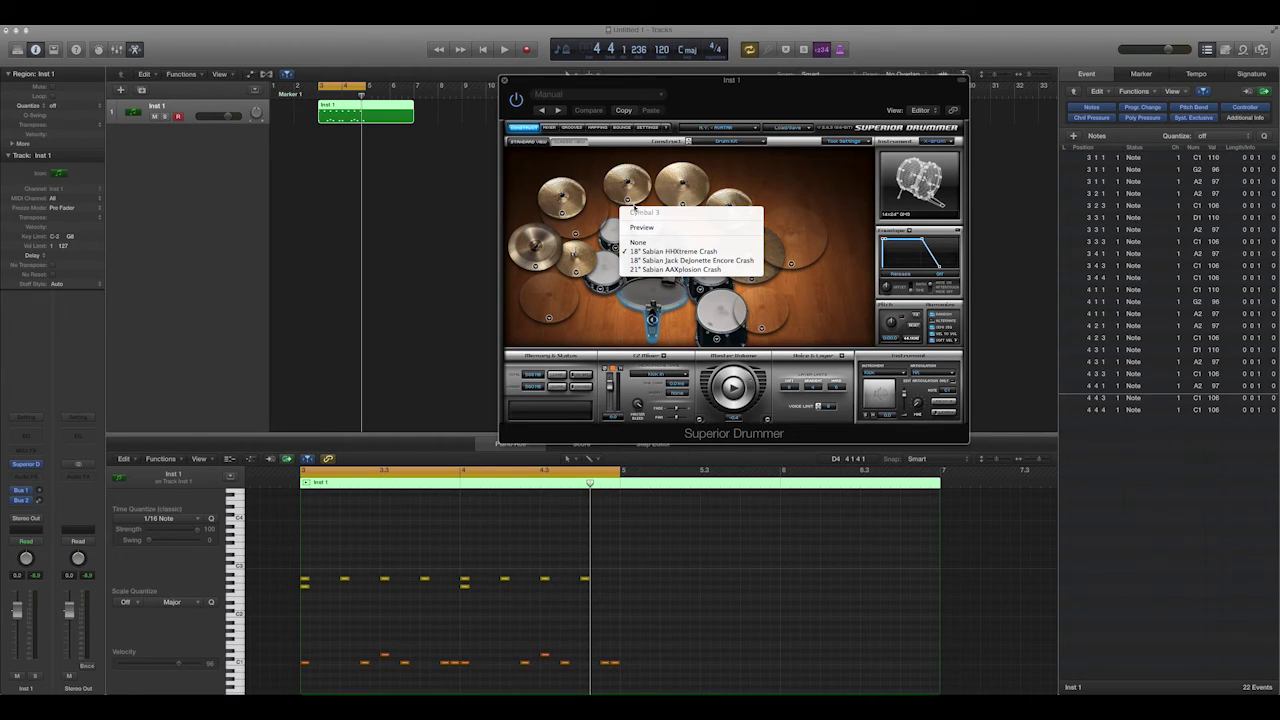
pyautogui.click(615, 196)
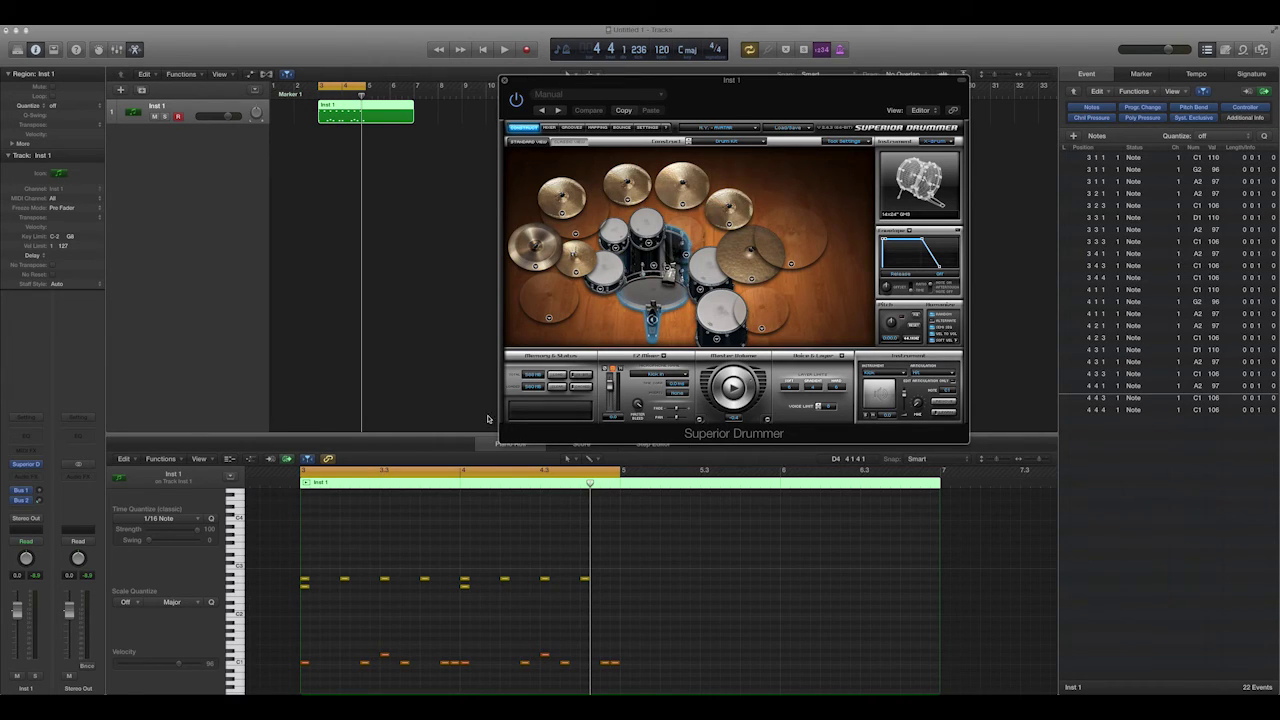
pyautogui.press('space')
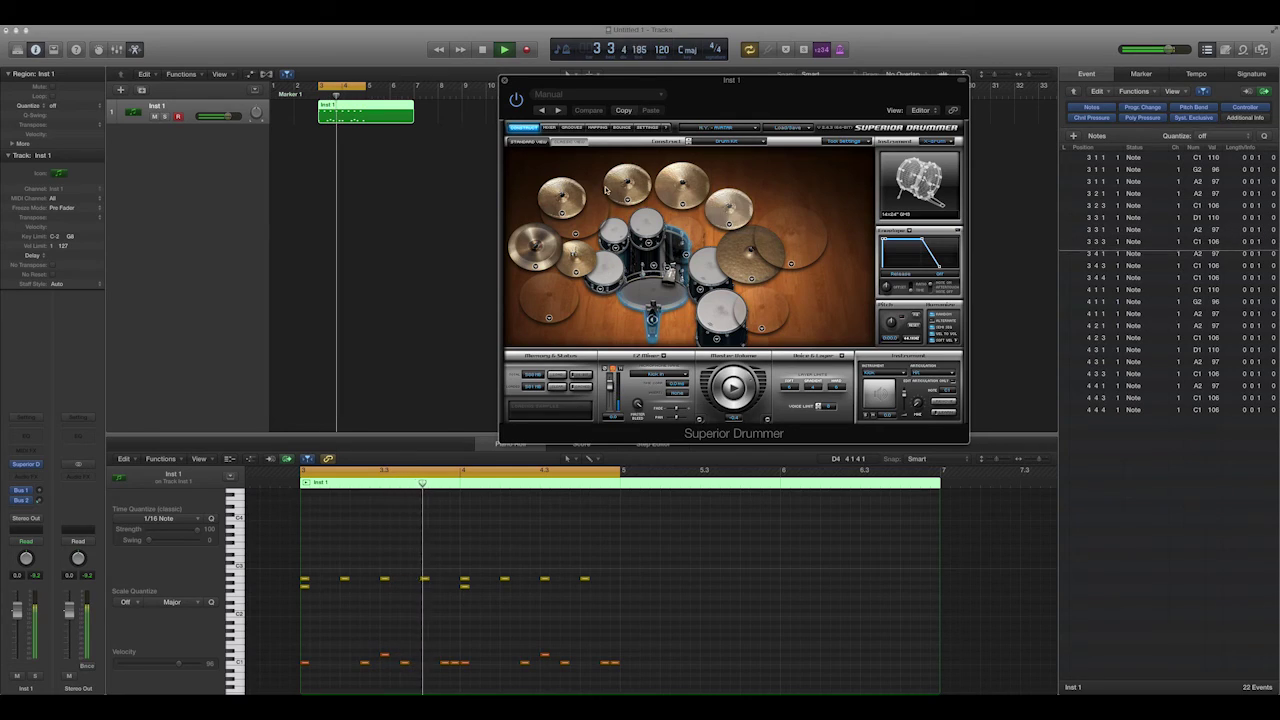
pyautogui.press('space')
pyautogui.rightClick(728, 227)
pyautogui.click(728, 227)
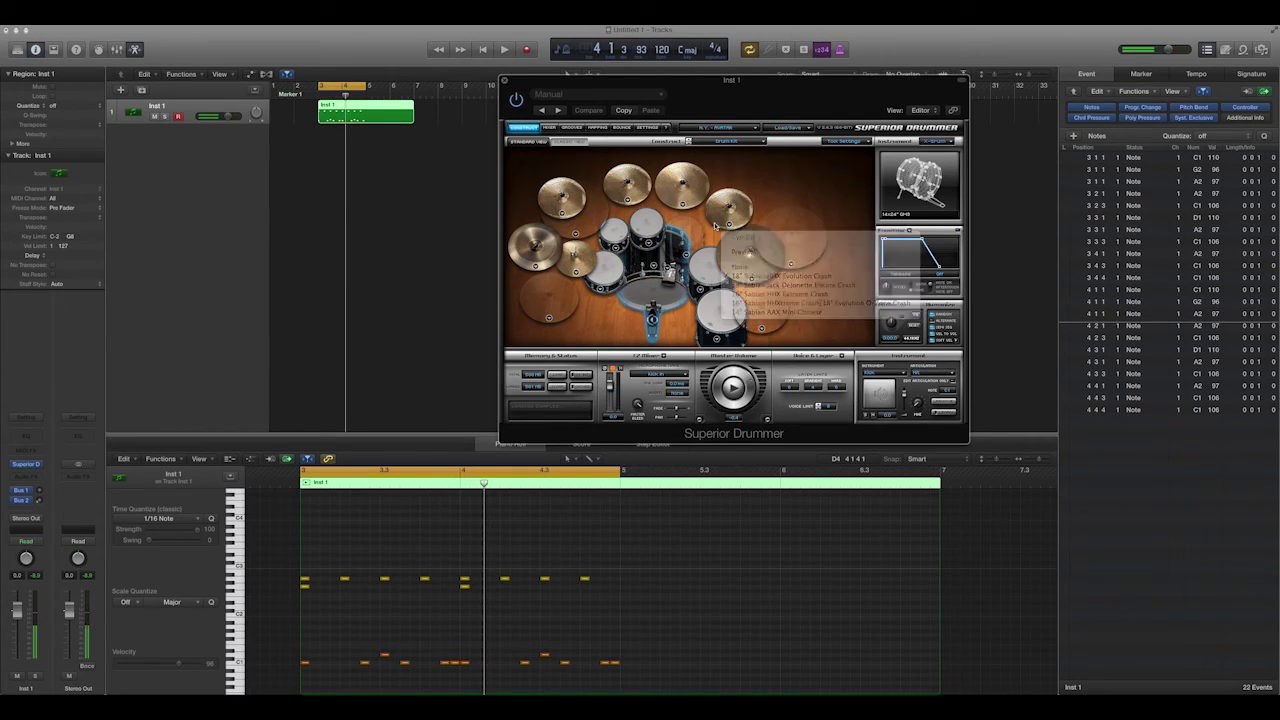
pyautogui.rightClick(630, 205)
pyautogui.click(630, 203)
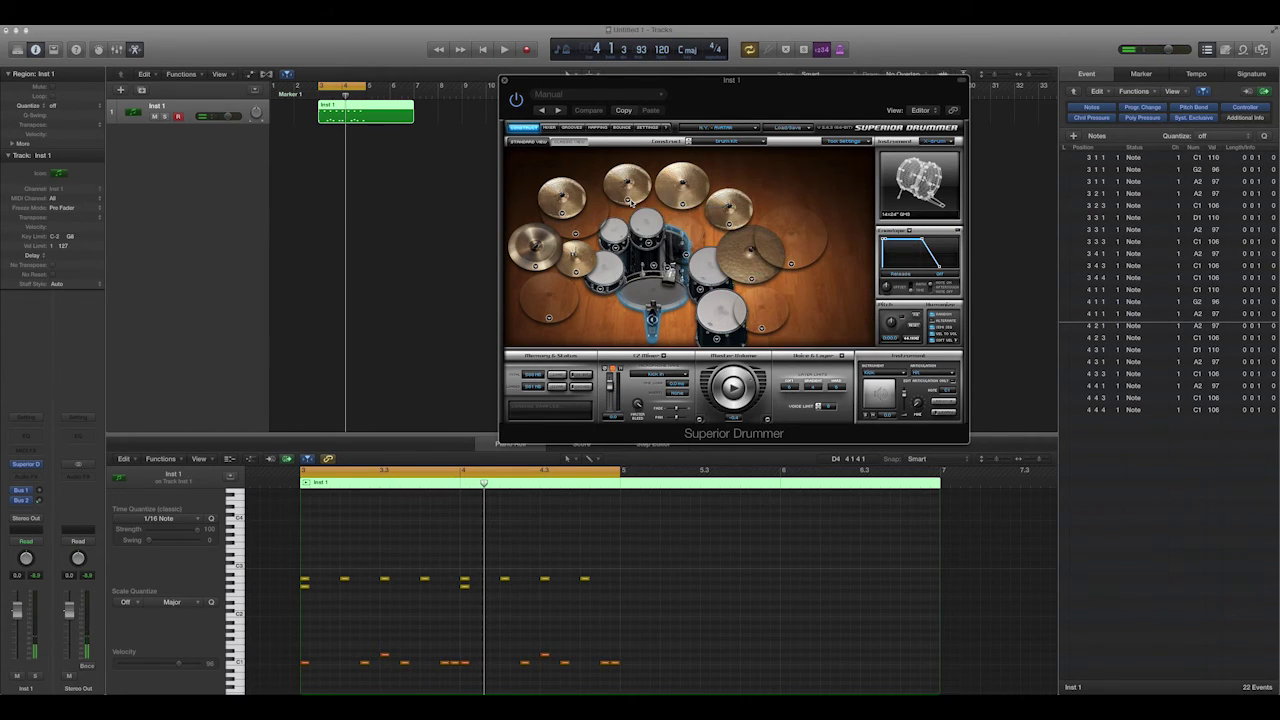
pyautogui.click(549, 128)
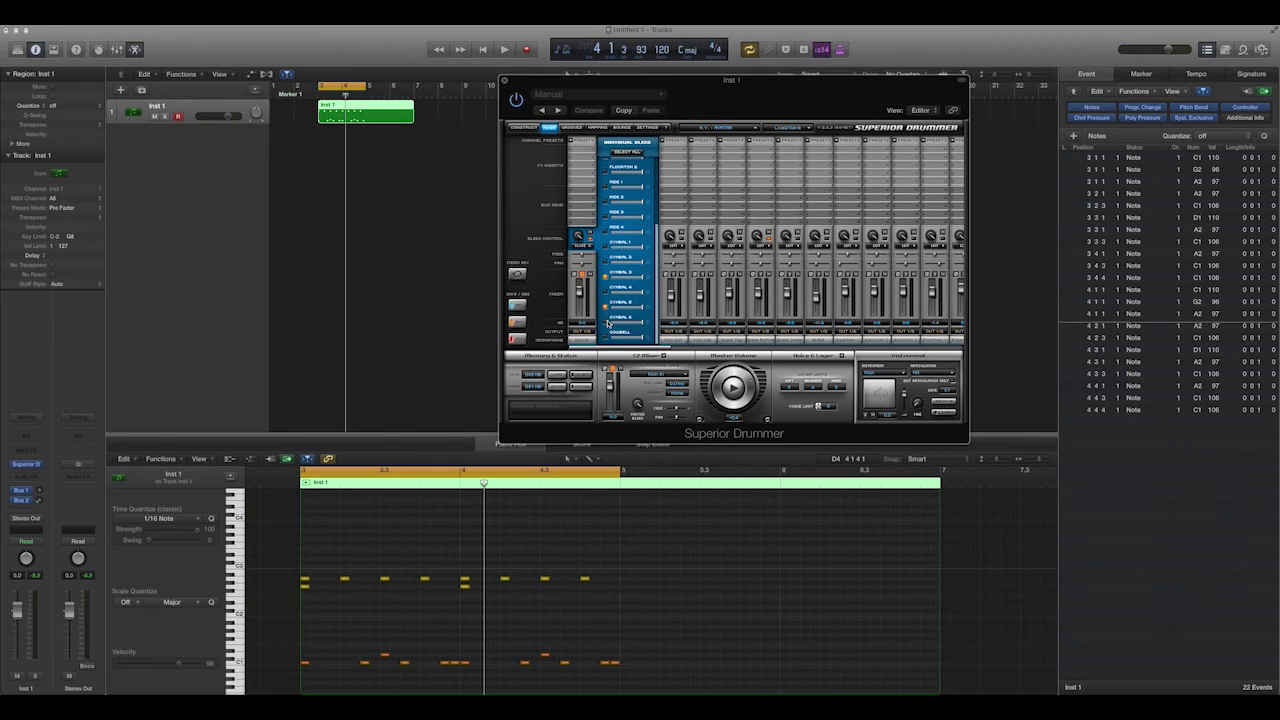
# Close the first channel's Individual Bleed list, reopening and closing it between playbacks of the beat
pyautogui.click(586, 246)
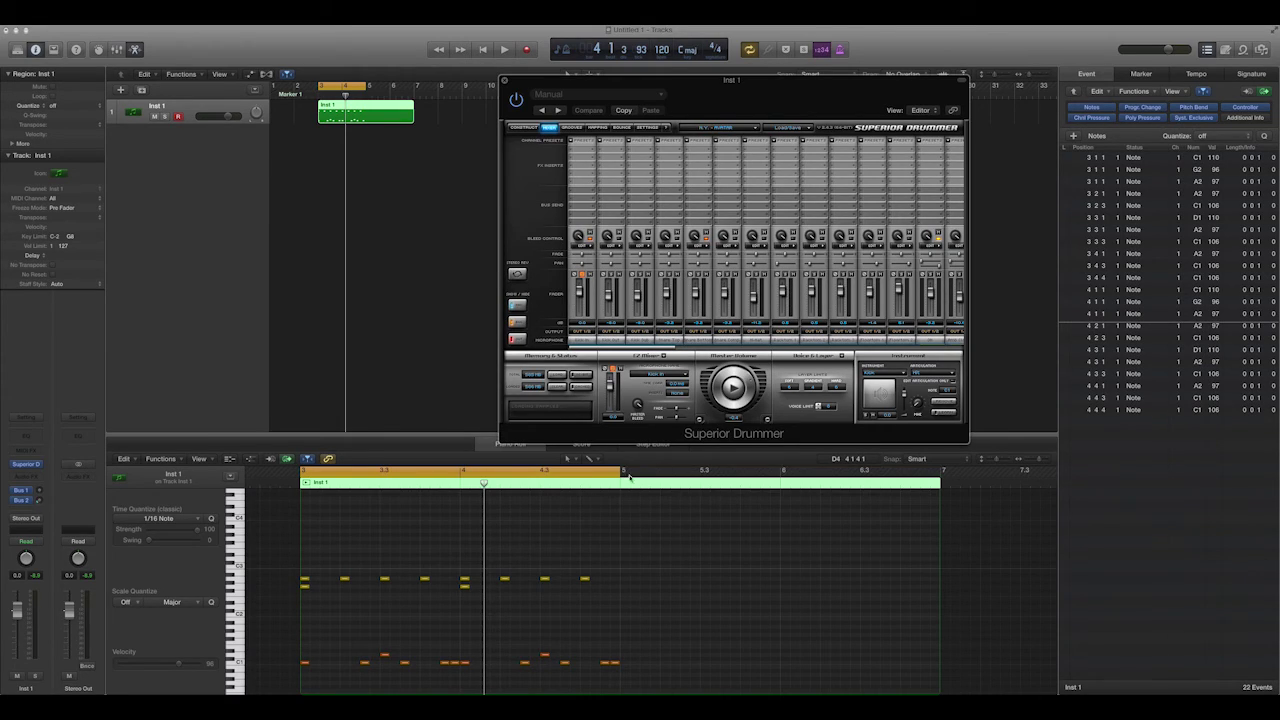
pyautogui.press('space')
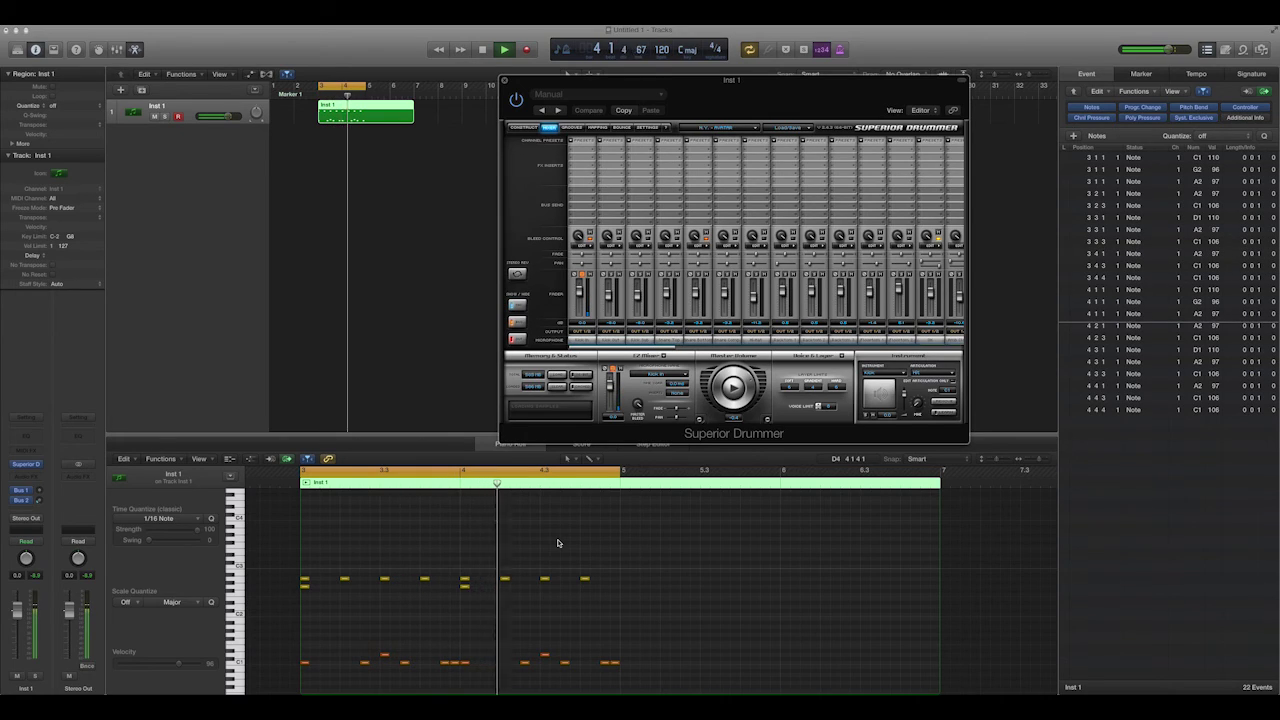
pyautogui.press('space')
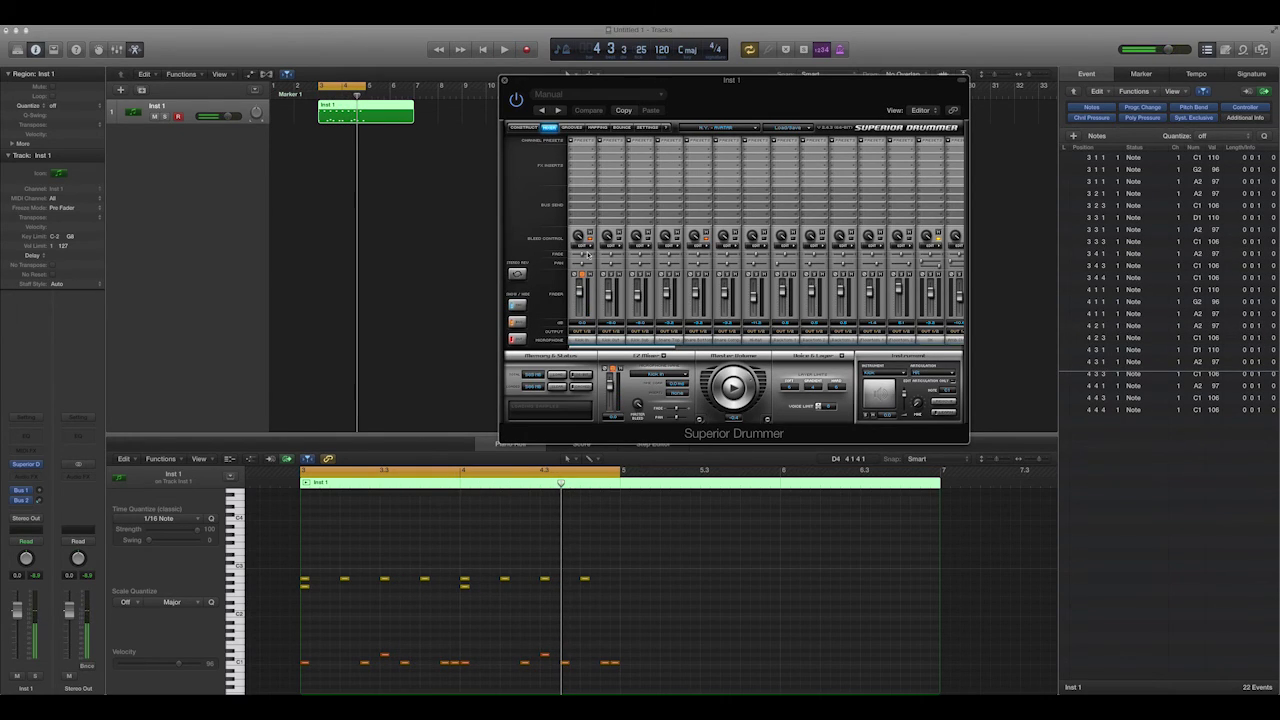
pyautogui.click(588, 247)
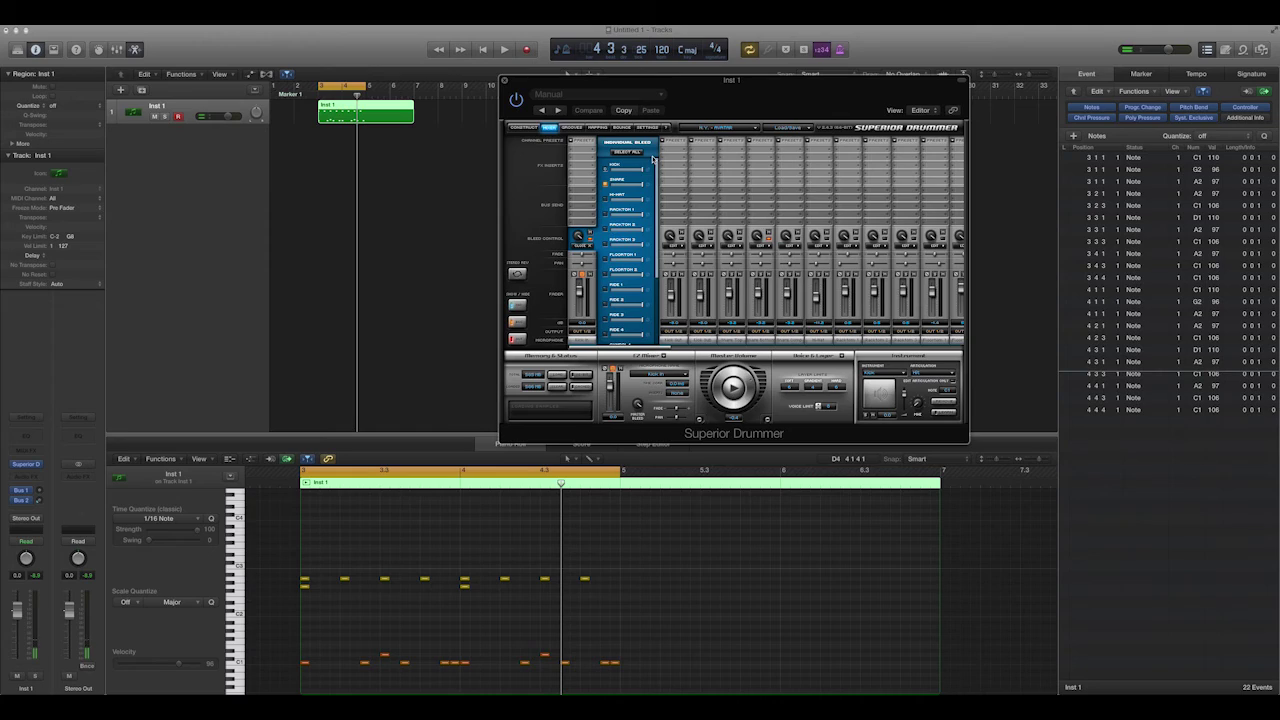
pyautogui.click(589, 248)
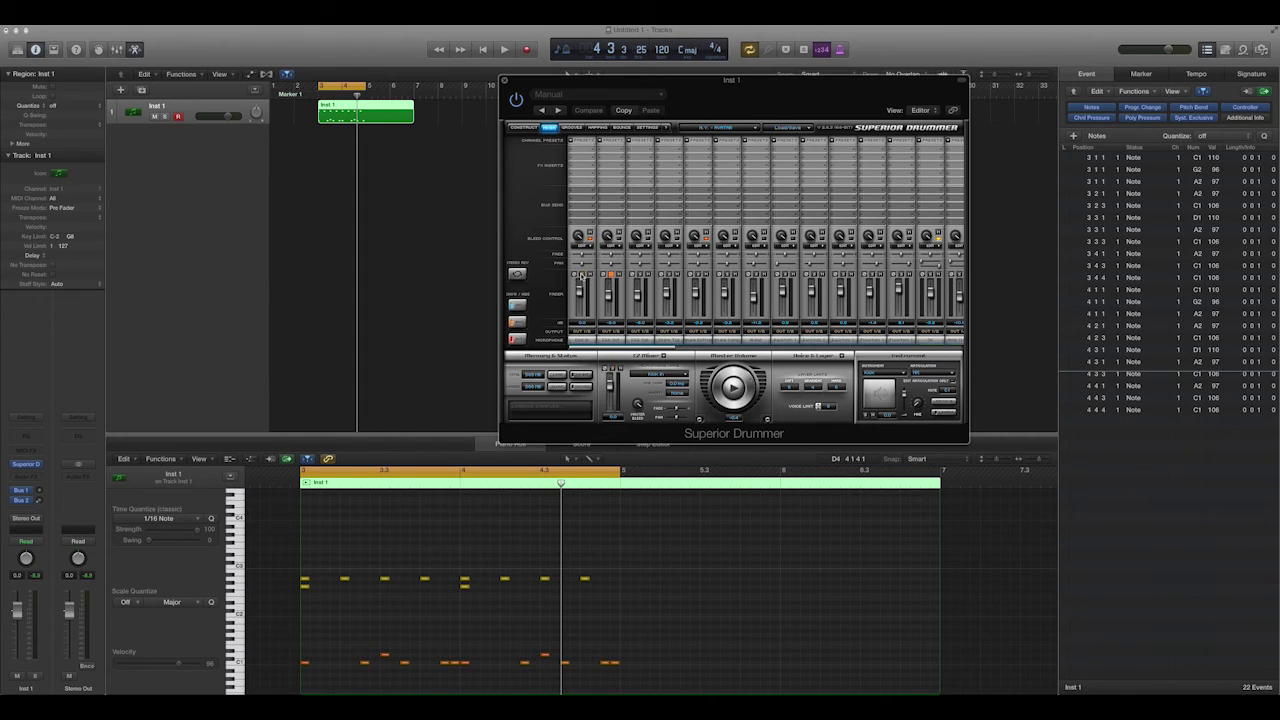
pyautogui.press('space')
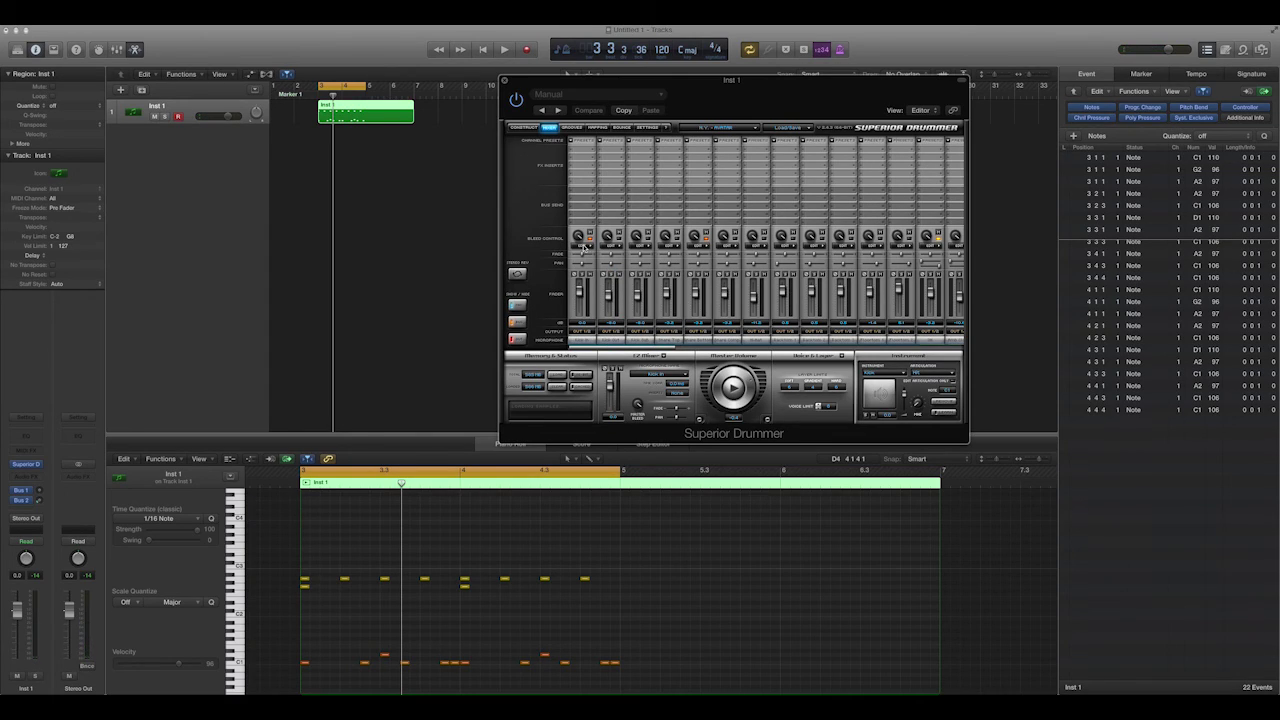
pyautogui.click(583, 247)
pyautogui.click(590, 248)
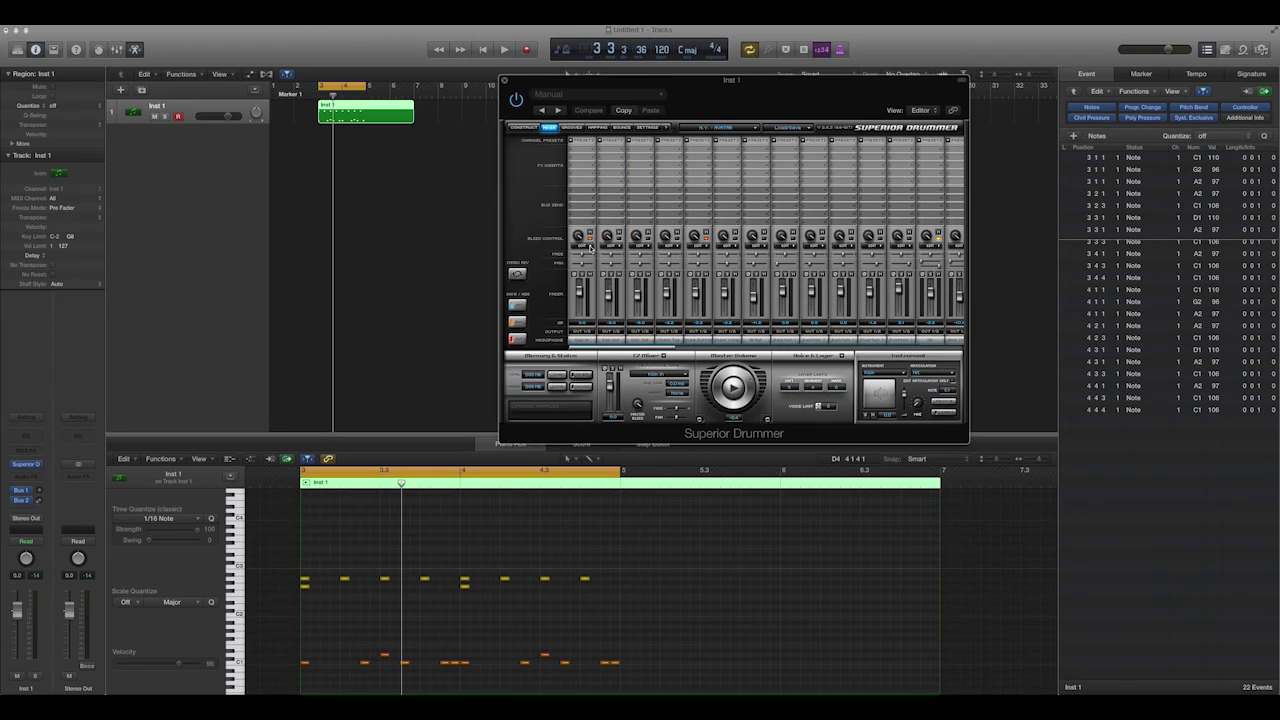